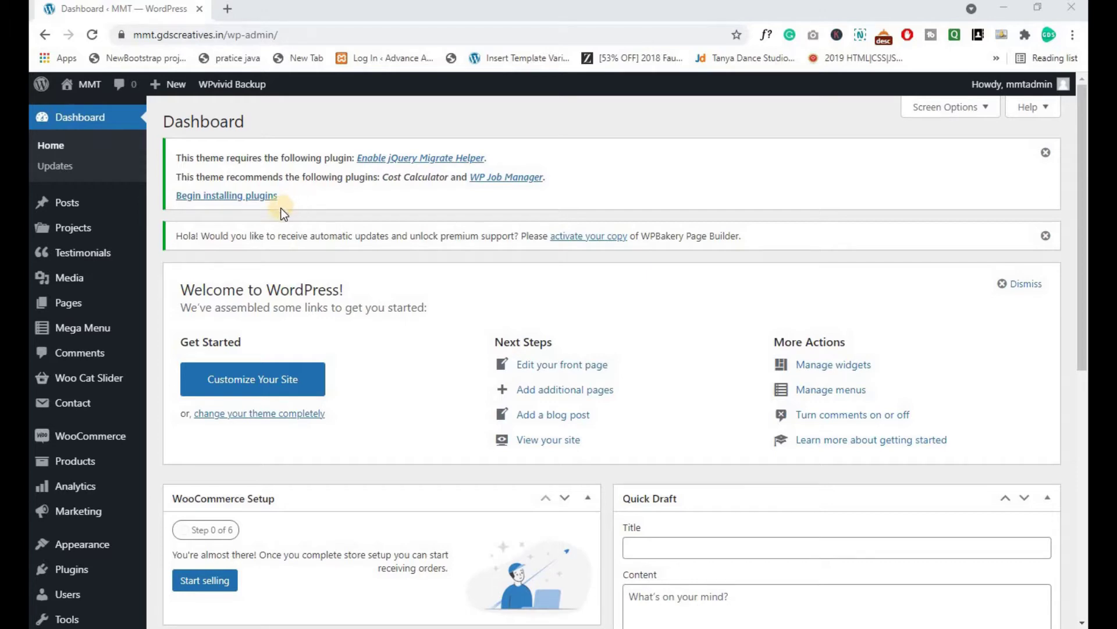
- Search for "wordfence" among the plugins available to add to the site
scroll(295, 245, "down", 3)
mouse_move(77, 421)
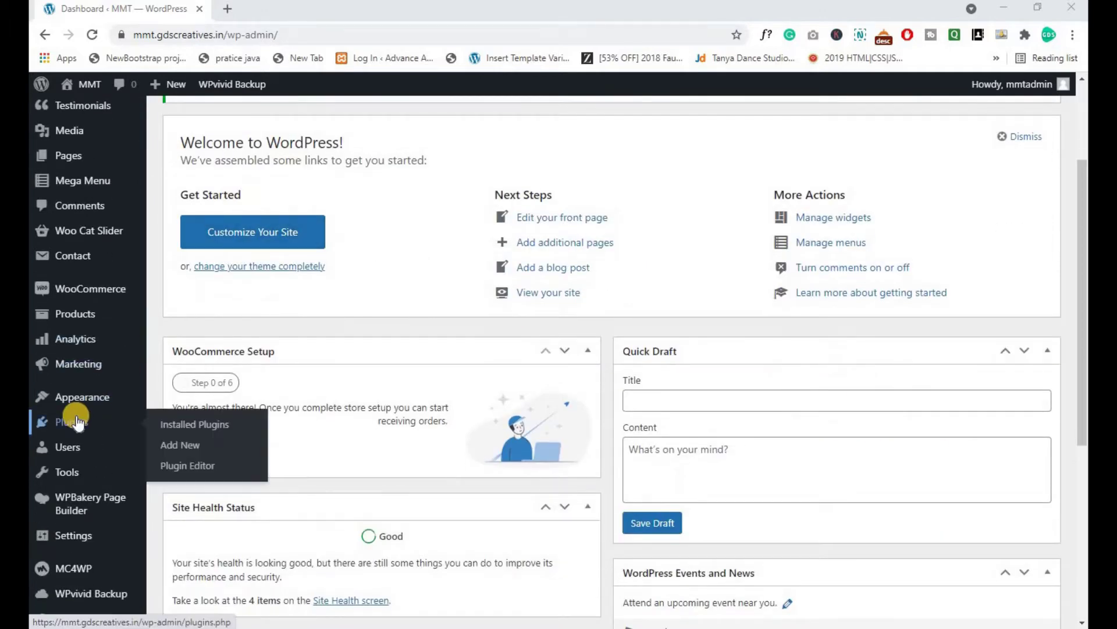
left_click(169, 444)
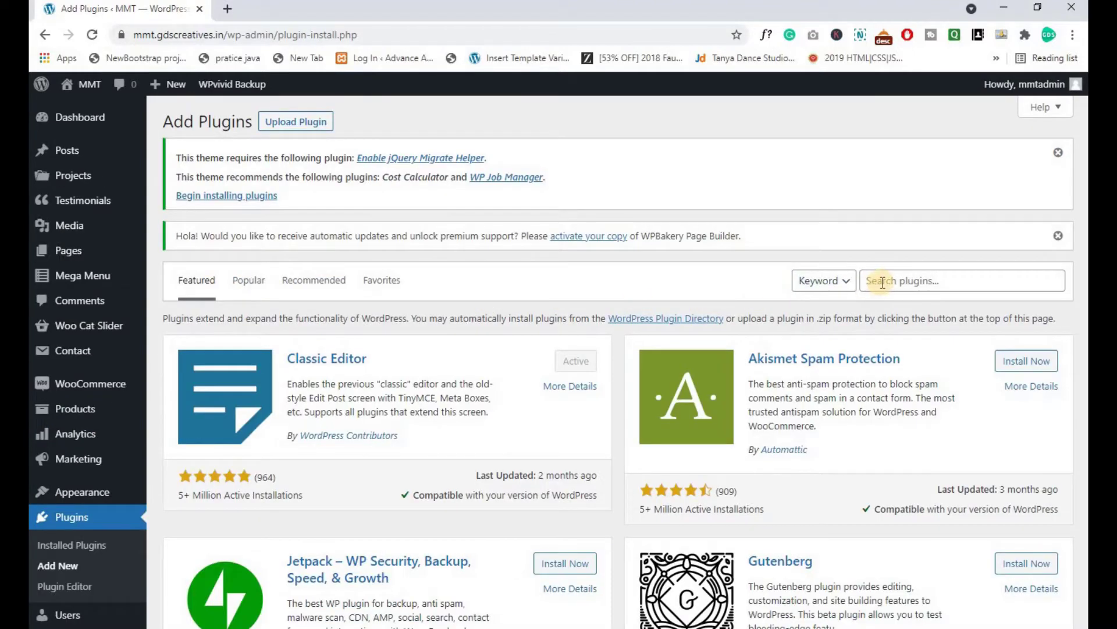
left_click(882, 282)
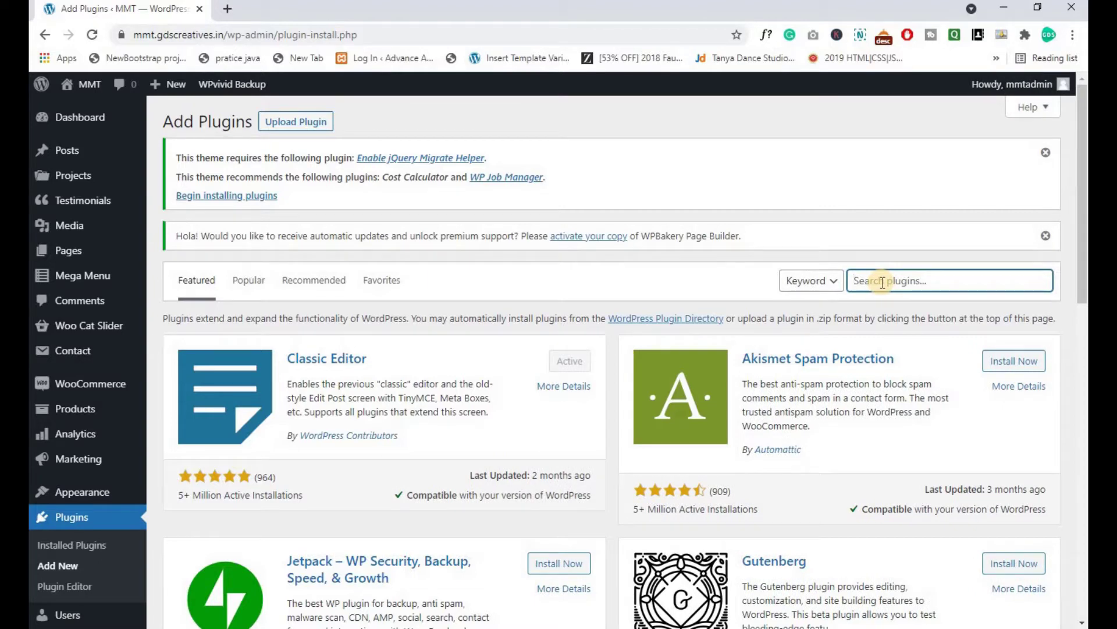
type("wordfence")
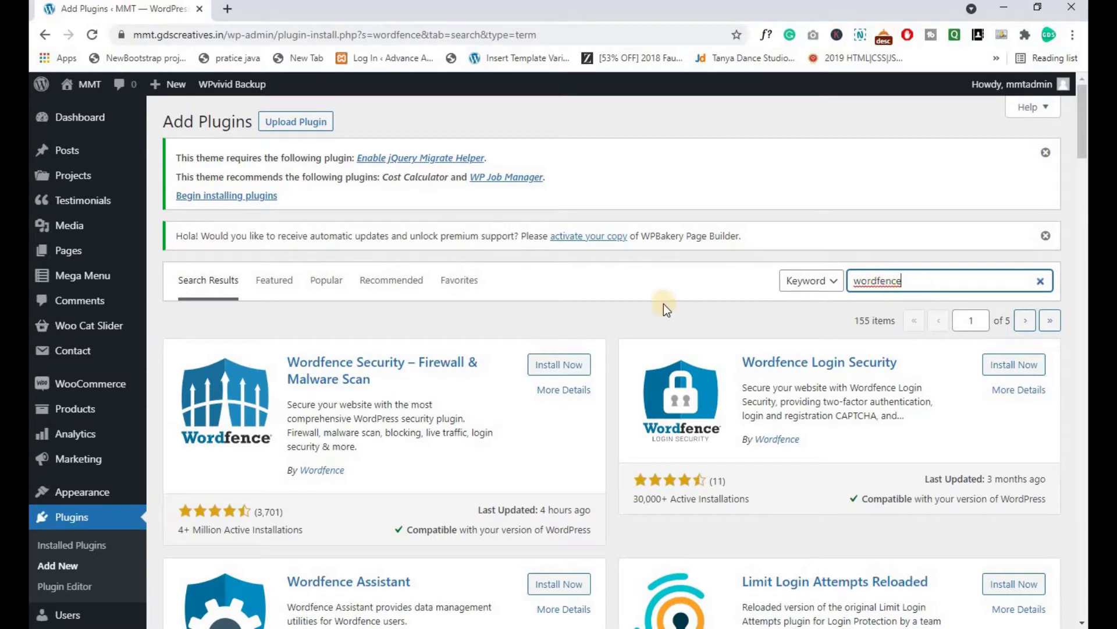
- Install and activate the Wordfence Security – Firewall & Malware Scan plugin
left_click(533, 365)
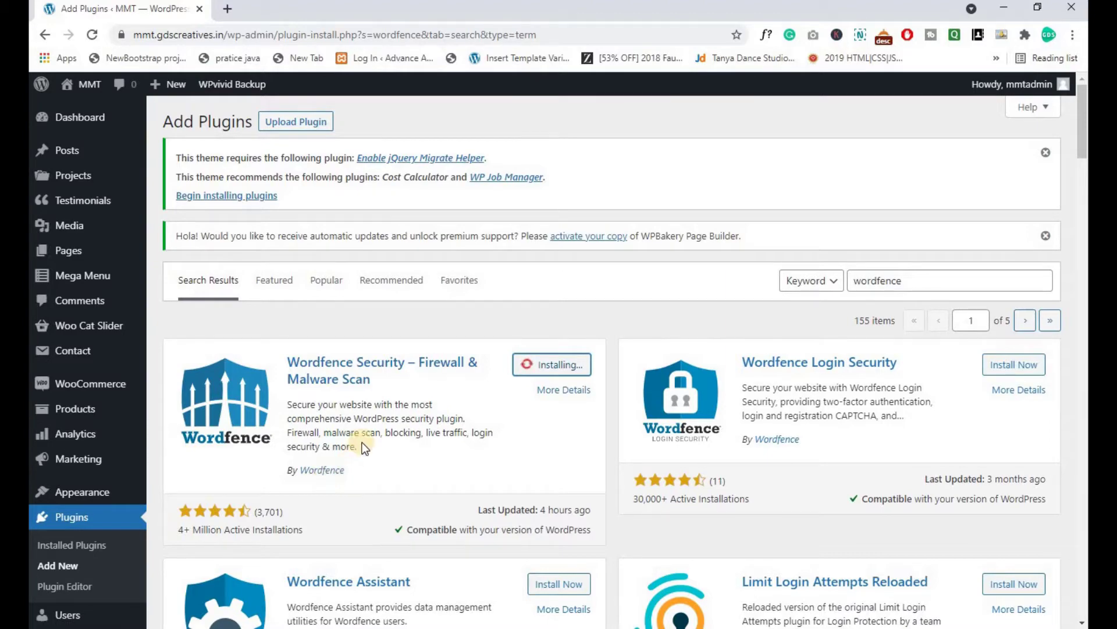
scroll(369, 413, "down", 3)
scroll(788, 336, "down", 3)
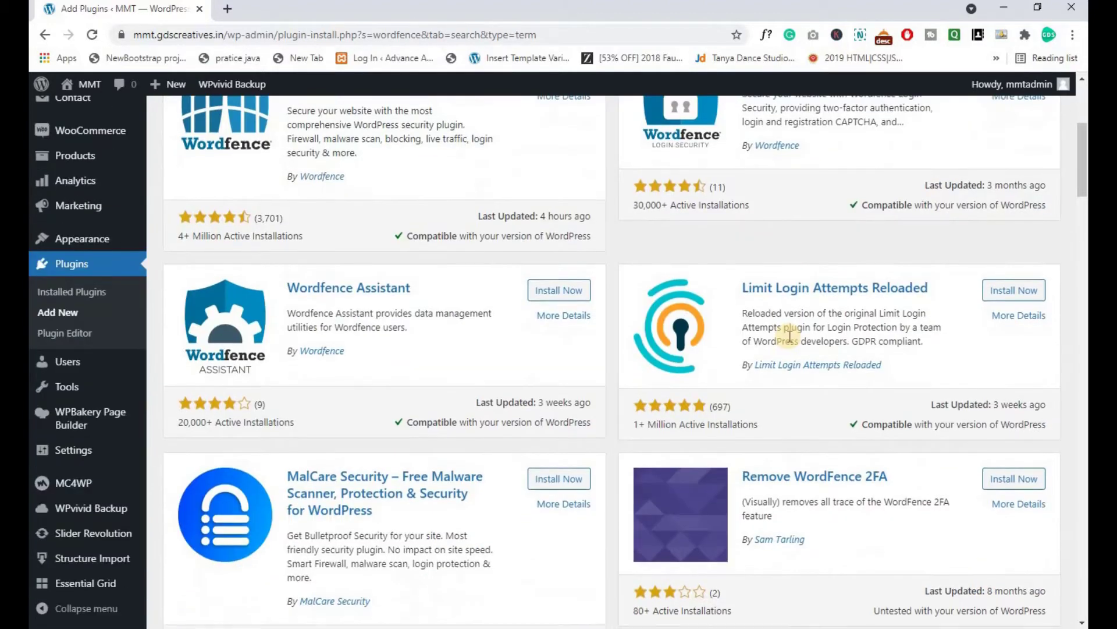
scroll(480, 299, "up", 5)
scroll(480, 299, "up", 1)
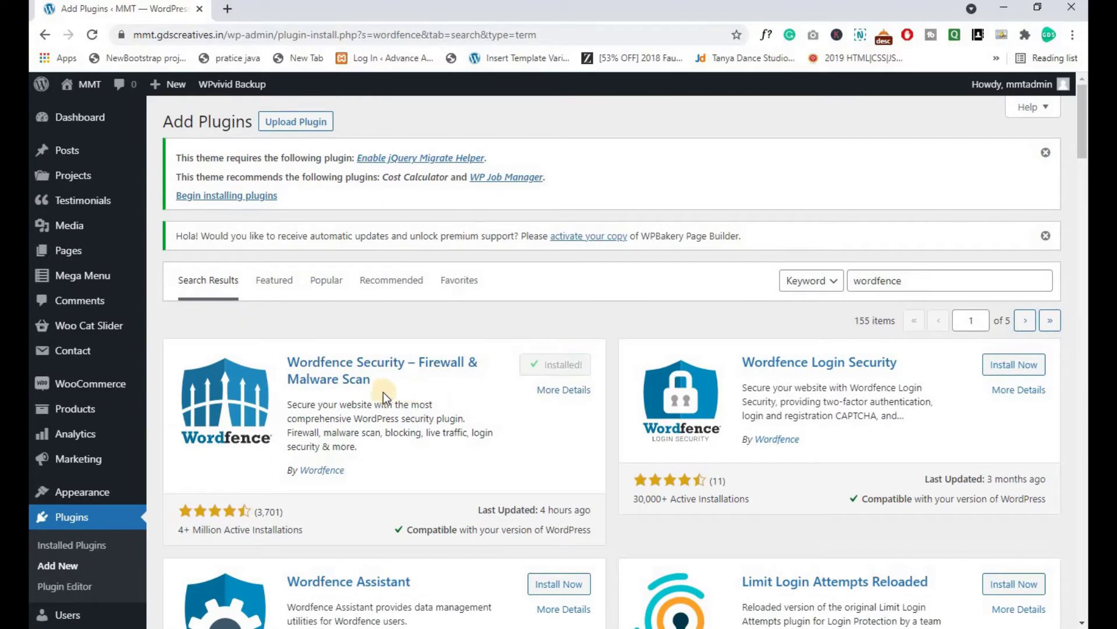
left_click(579, 367)
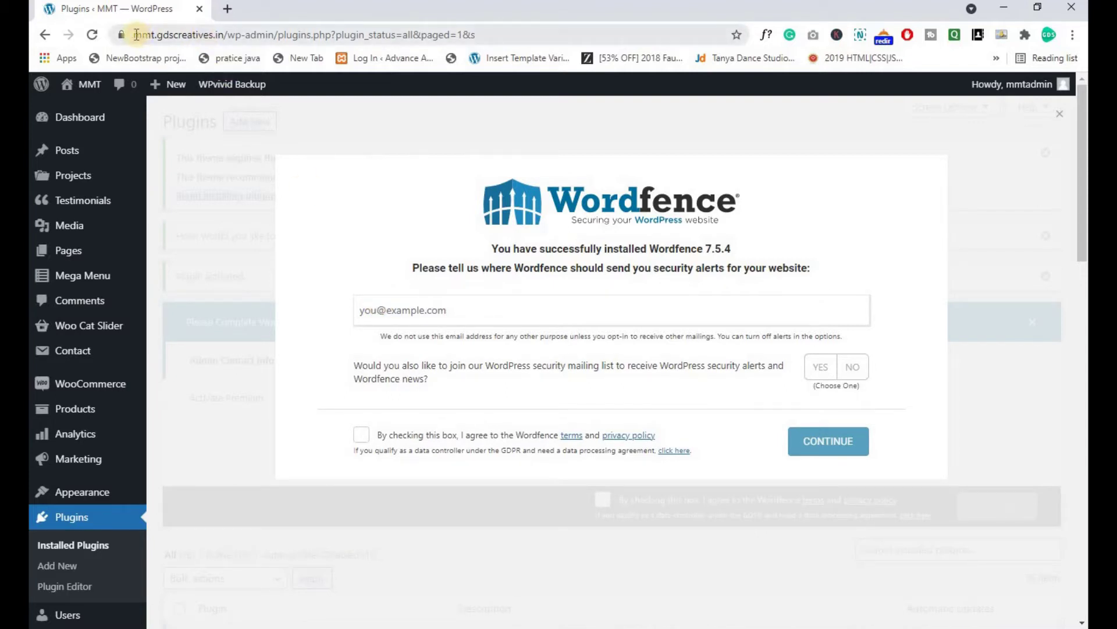
- Copy the site's base URL and search Google for "malware check websites" in a new browser tab
left_click_drag(135, 35, 223, 46)
key("ctrl+c")
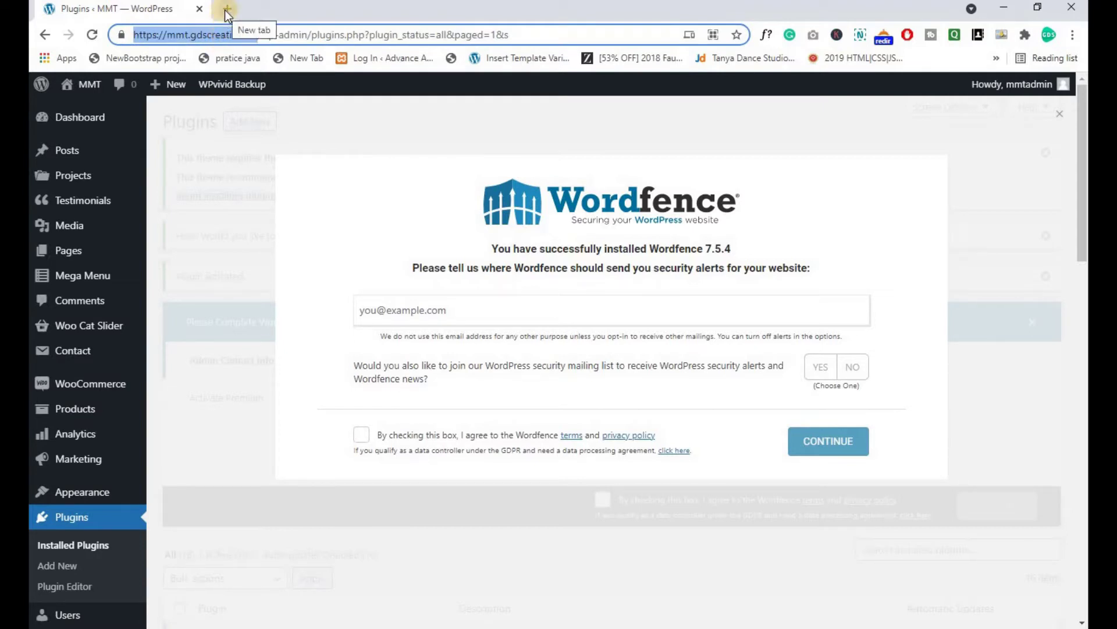
key("ctrl+t")
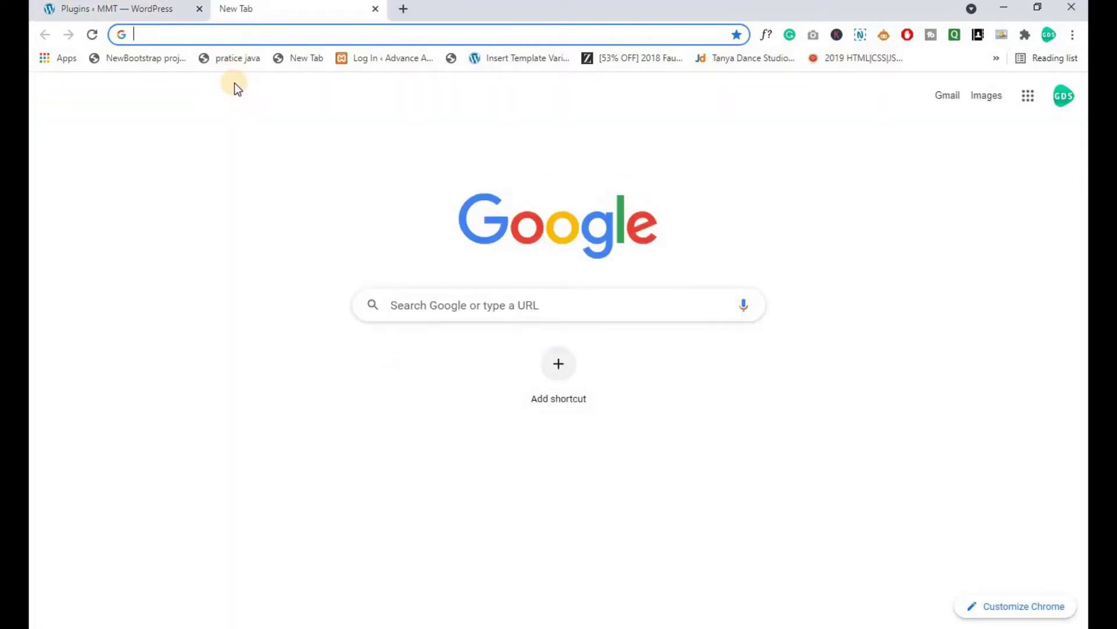
type("mal")
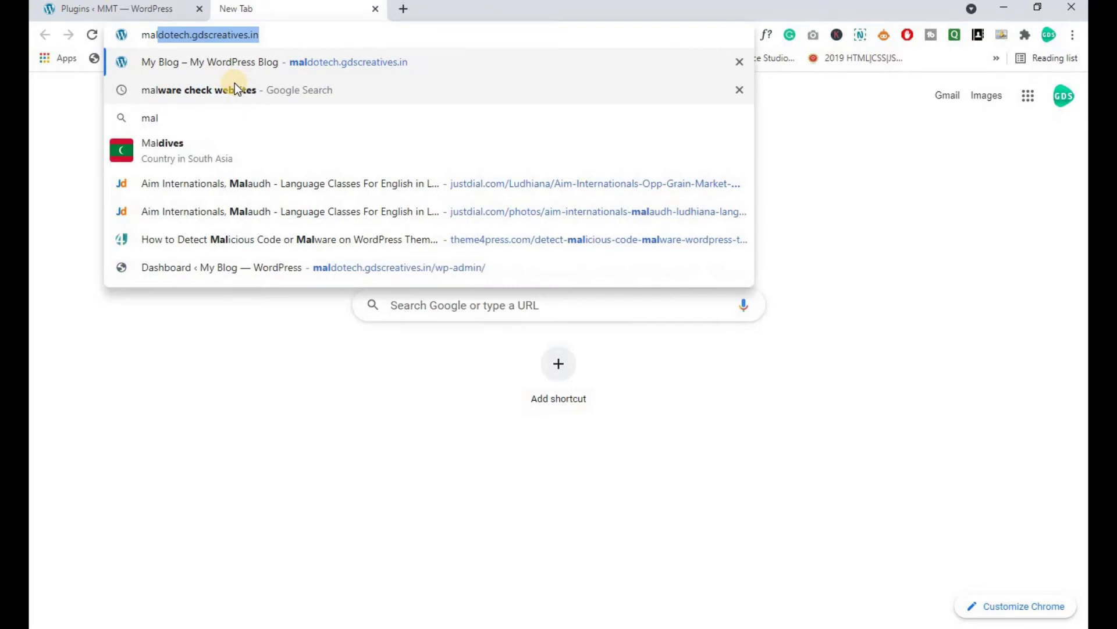
key("BackSpace")
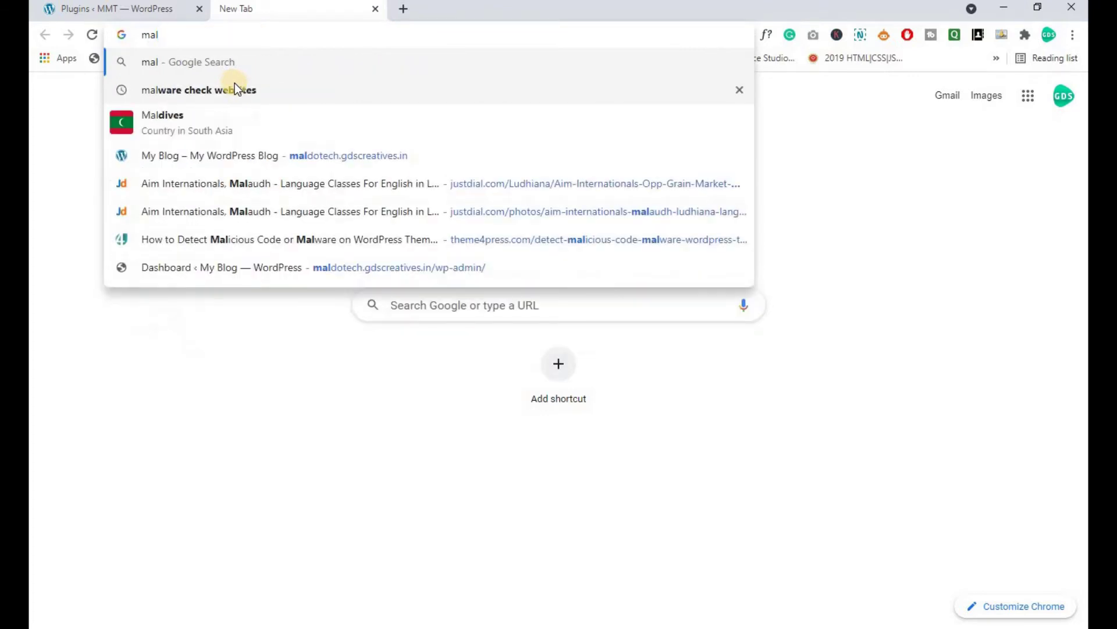
key("Down")
left_click(238, 93)
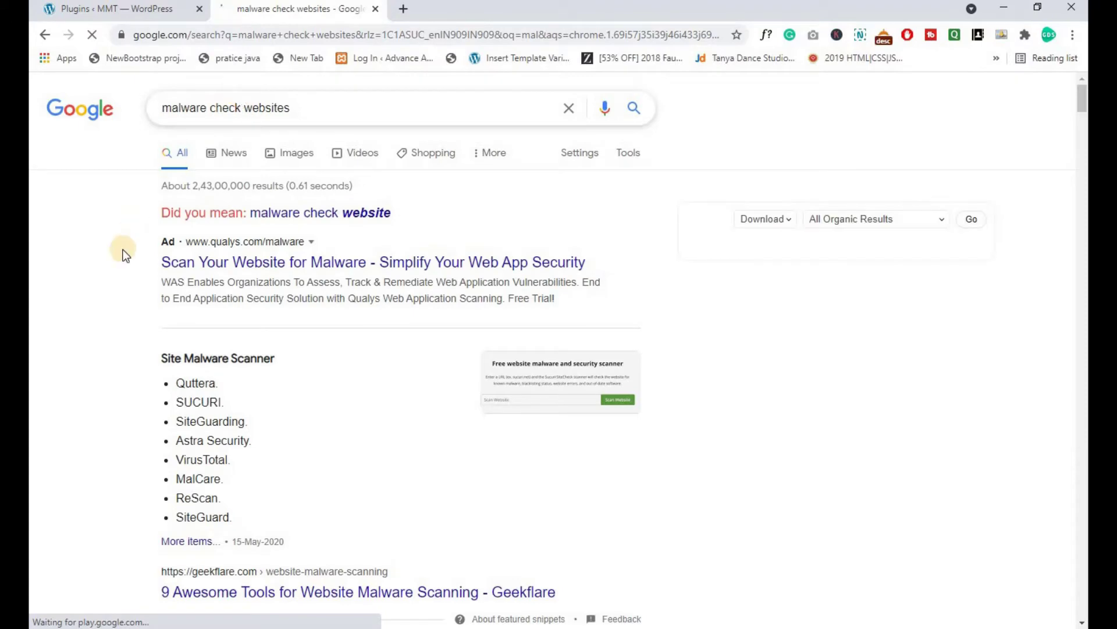
scroll(120, 250, "down", 4)
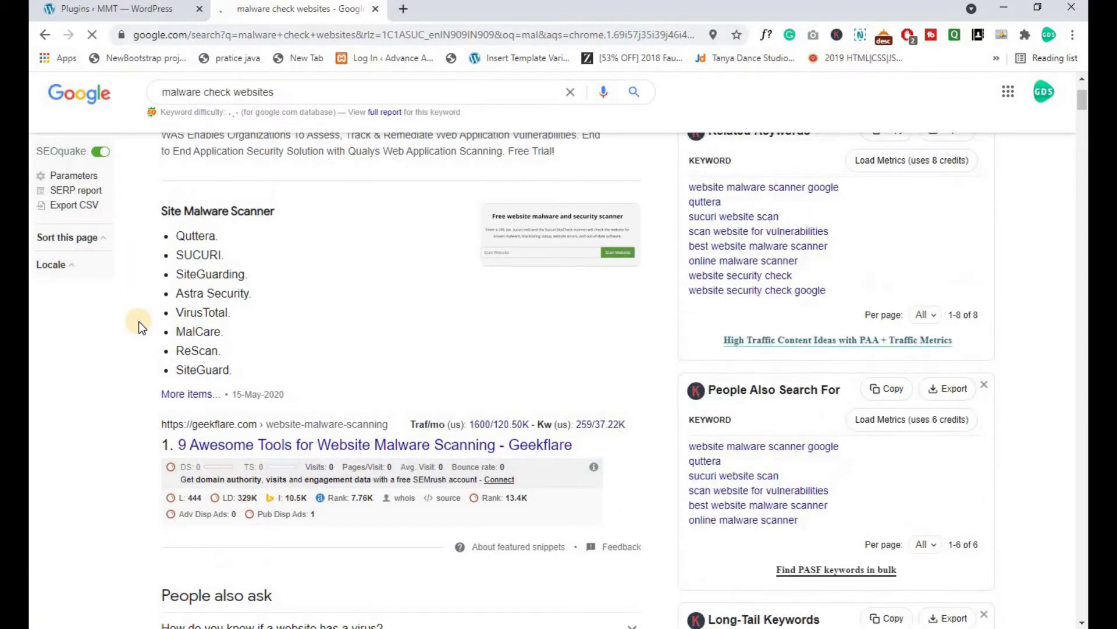
scroll(138, 321, "down", 10)
scroll(140, 322, "up", 5)
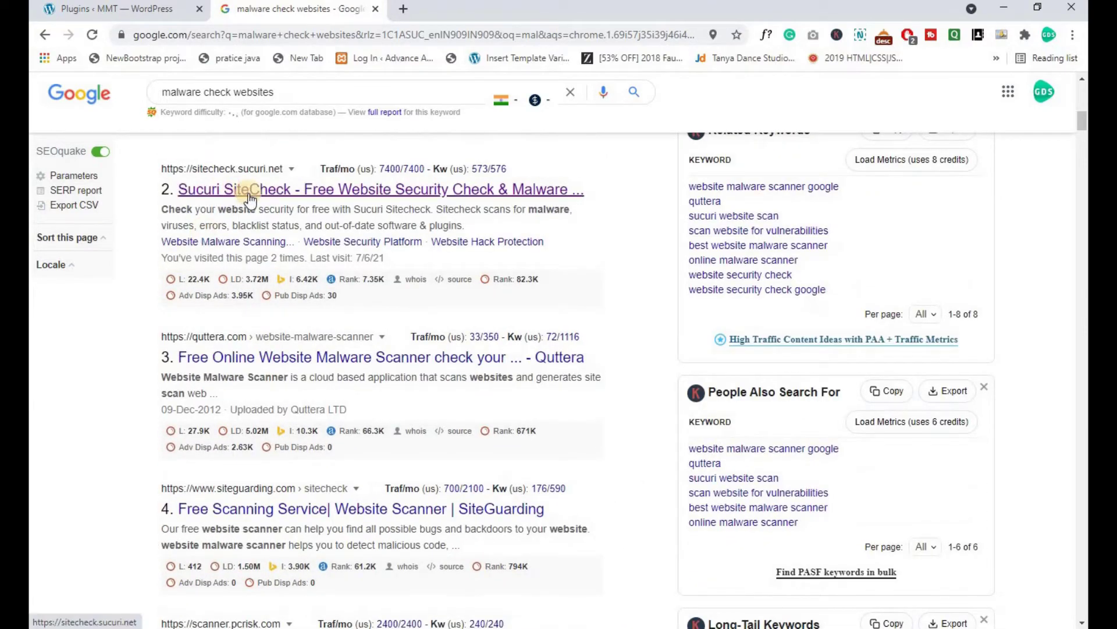
scroll(233, 198, "up", 3)
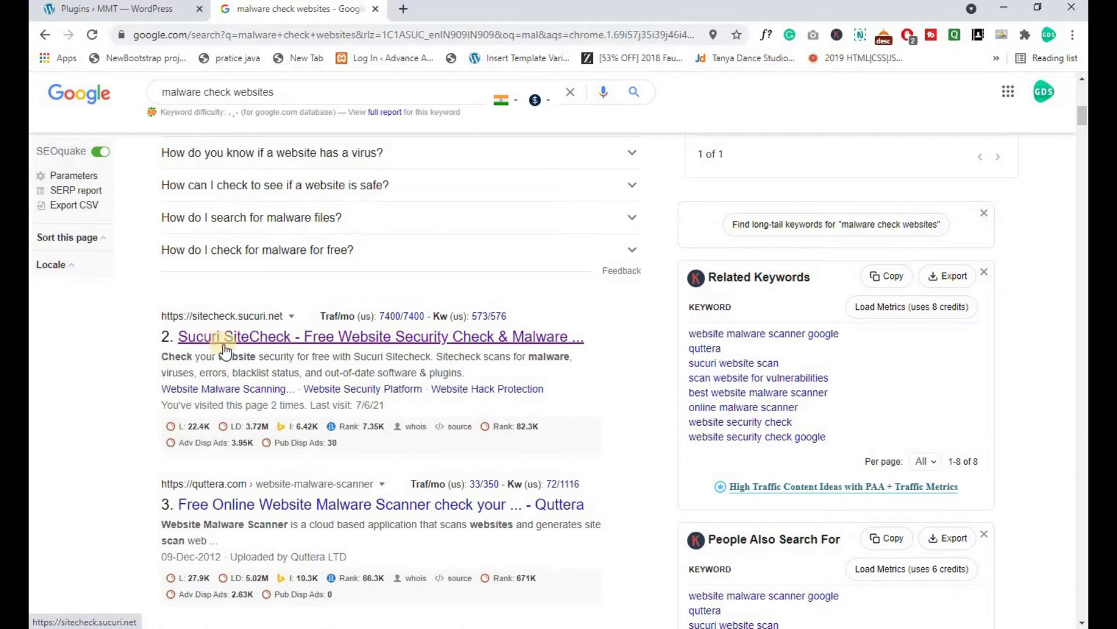
left_click(232, 348)
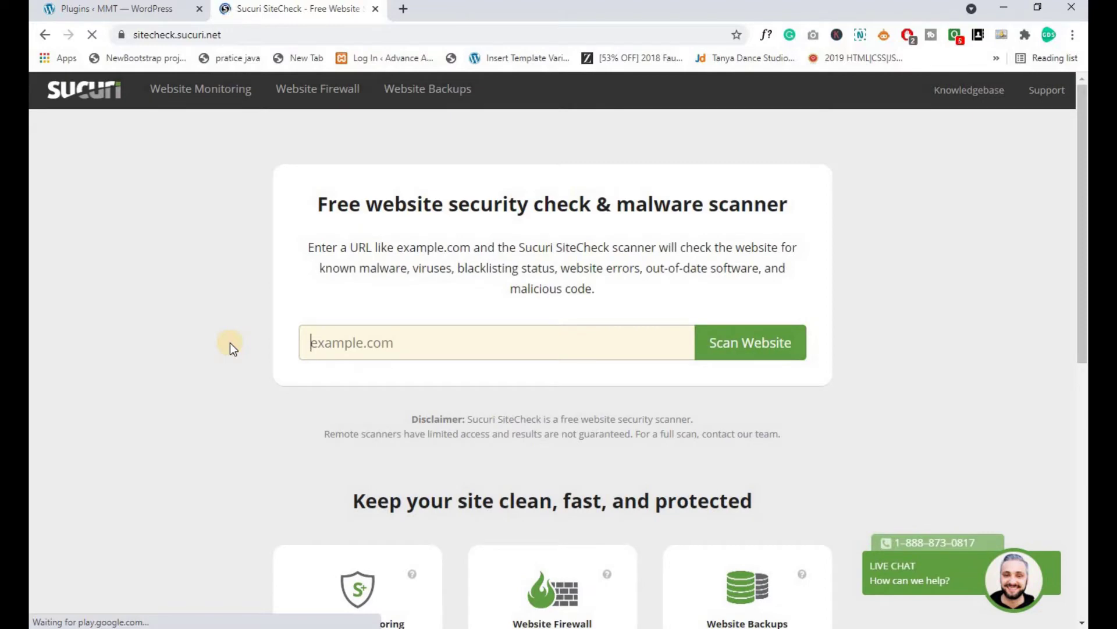
key("ctrl+v")
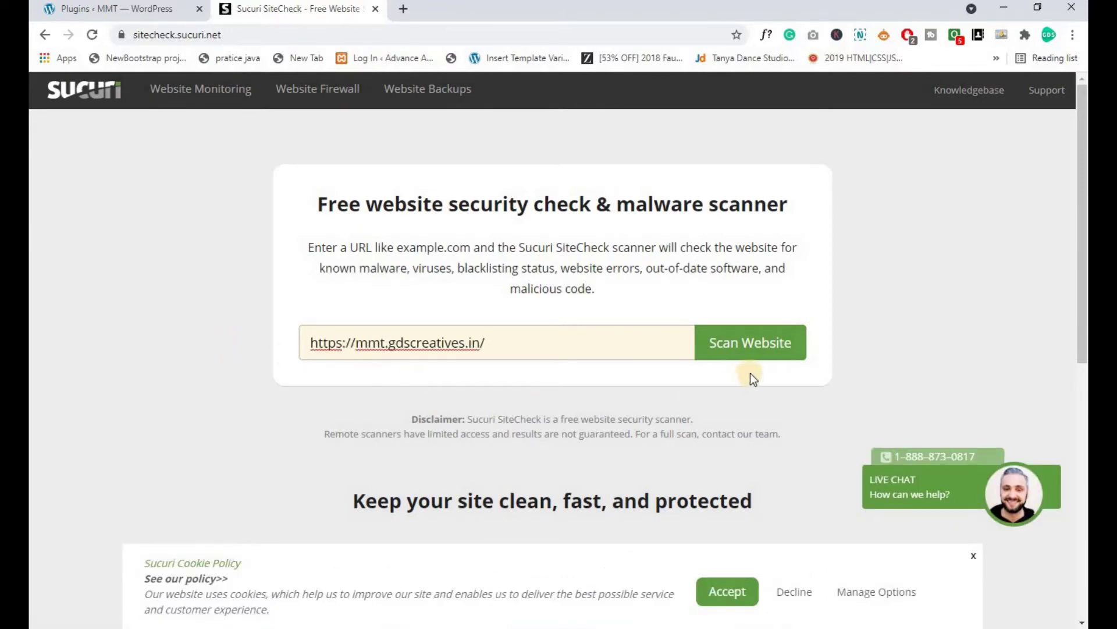
left_click(745, 351)
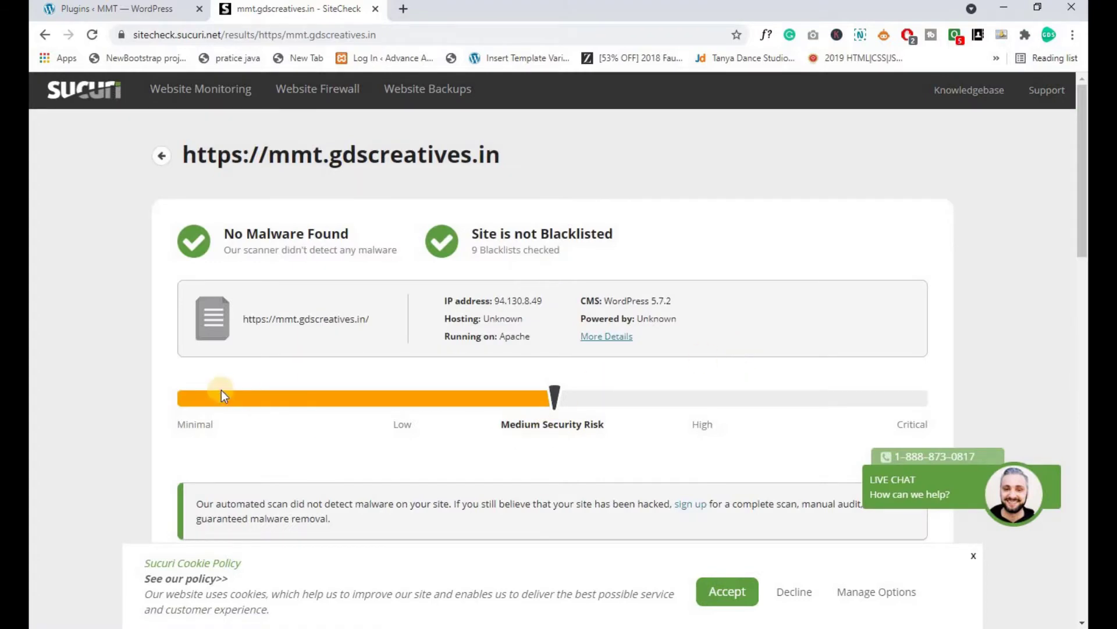
- Review the SiteCheck report's malware, blacklist and security risk ratings, and close the report to return to the plugin setup
scroll(156, 392, "down", 5)
scroll(156, 393, "up", 4)
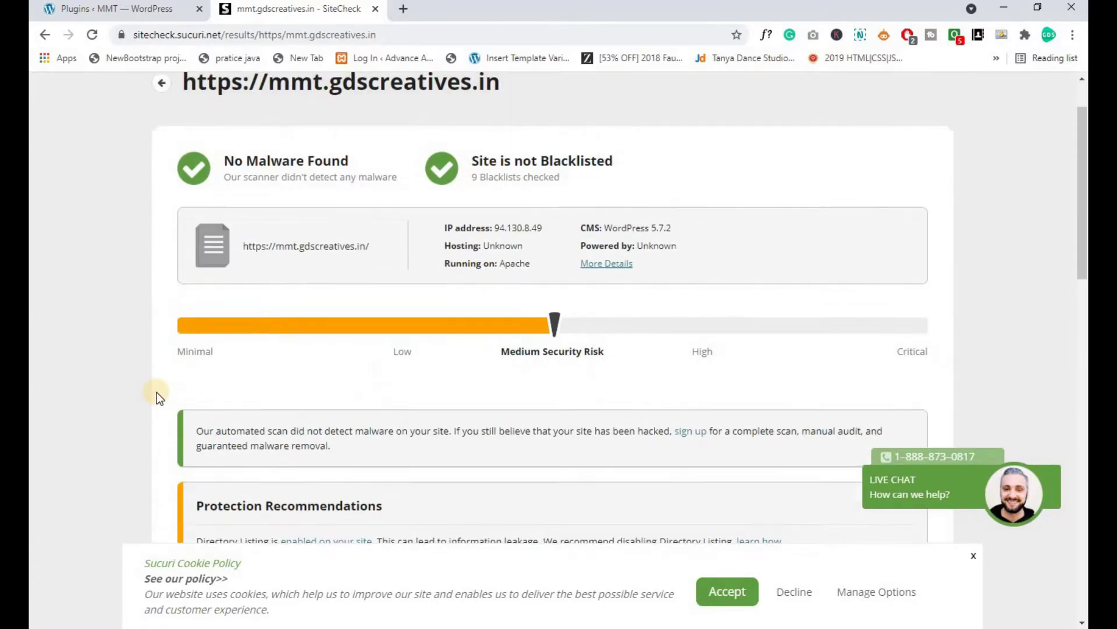
scroll(156, 393, "up", 1)
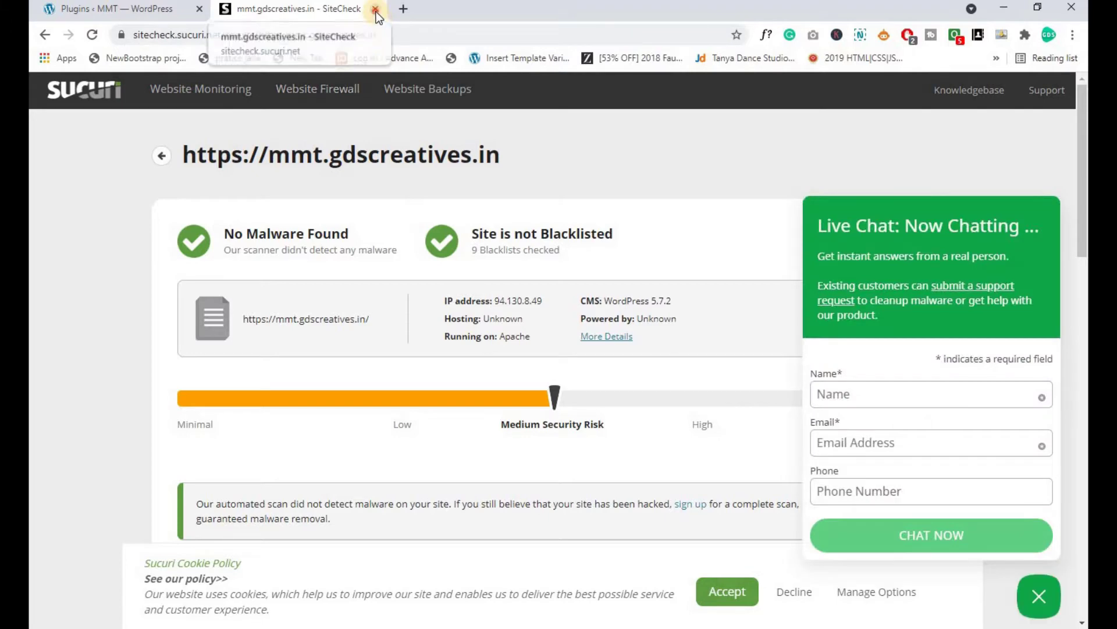
left_click(375, 10)
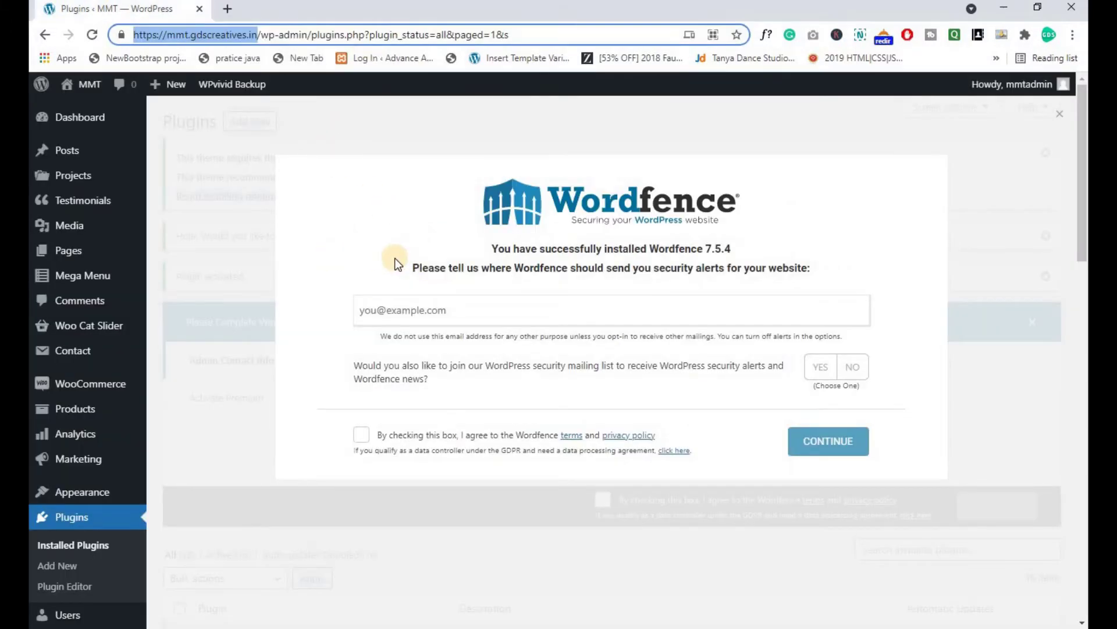
- Enter the security alert e-mail, opt in to the Wordfence mailing list, accept the terms and continue the setup
left_click(432, 312)
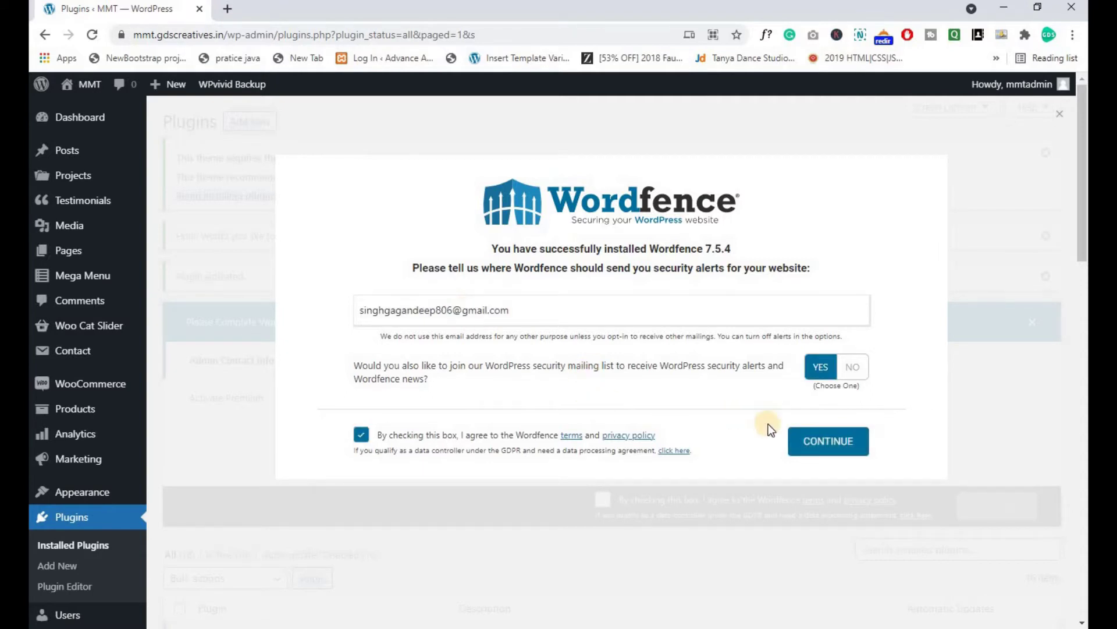
left_click(821, 373)
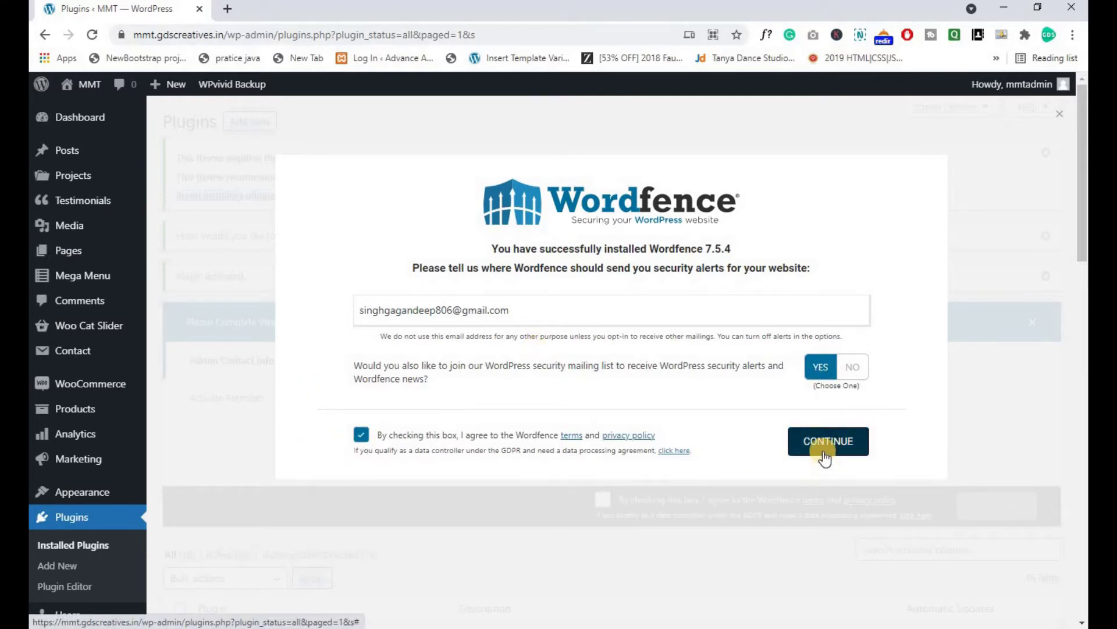
left_click(827, 442)
- Open the Wordfence dashboard and go through its introductory tour to the end
scroll(262, 382, "down", 10)
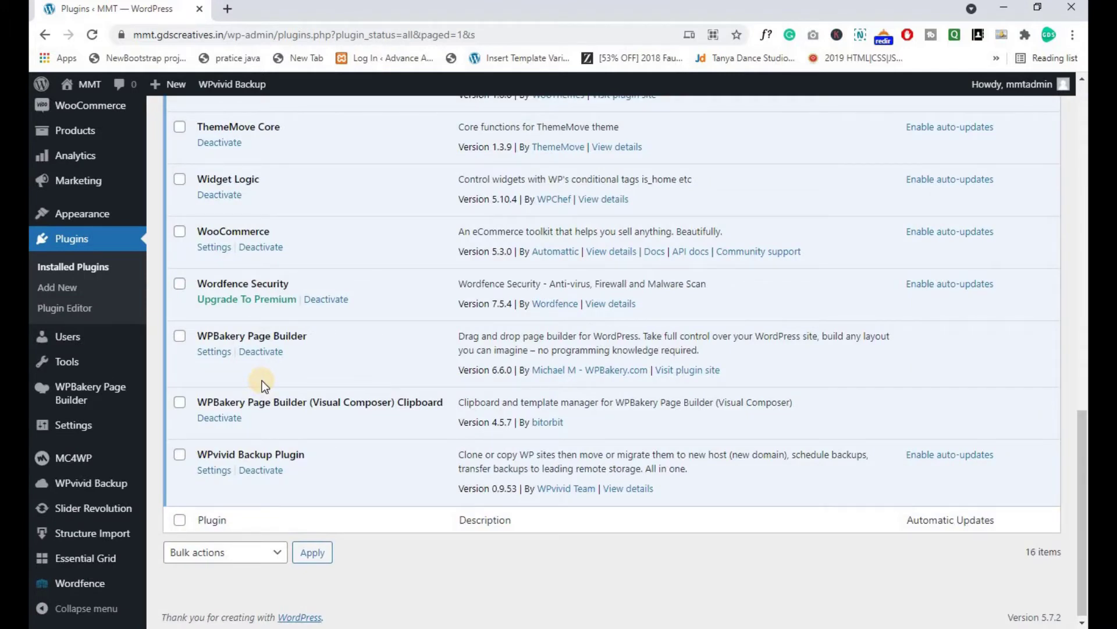
left_click(95, 589)
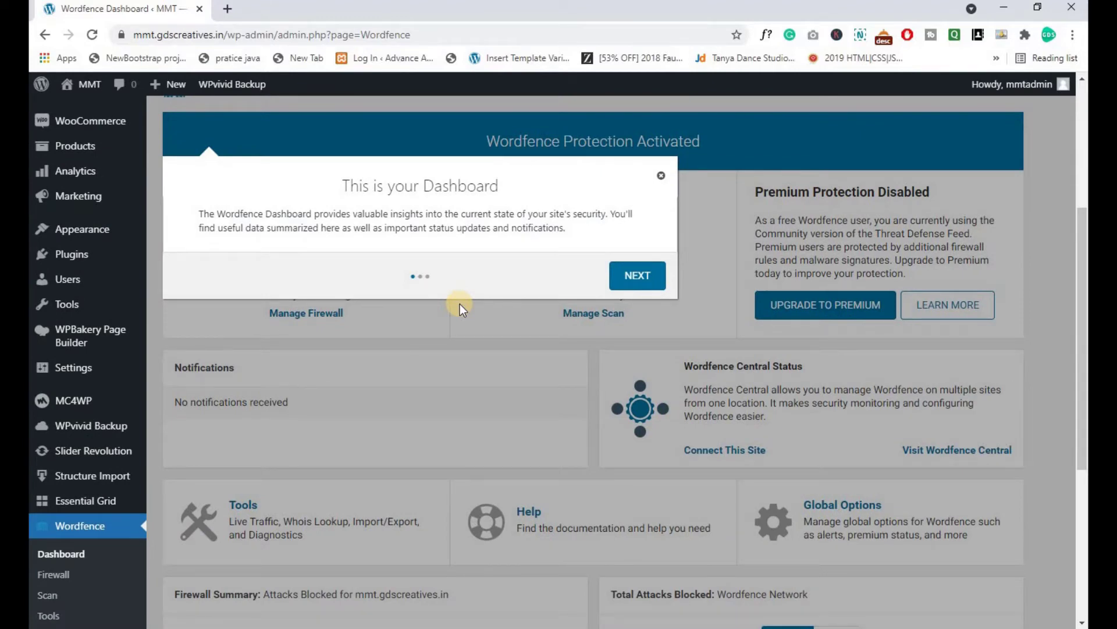
left_click(622, 289)
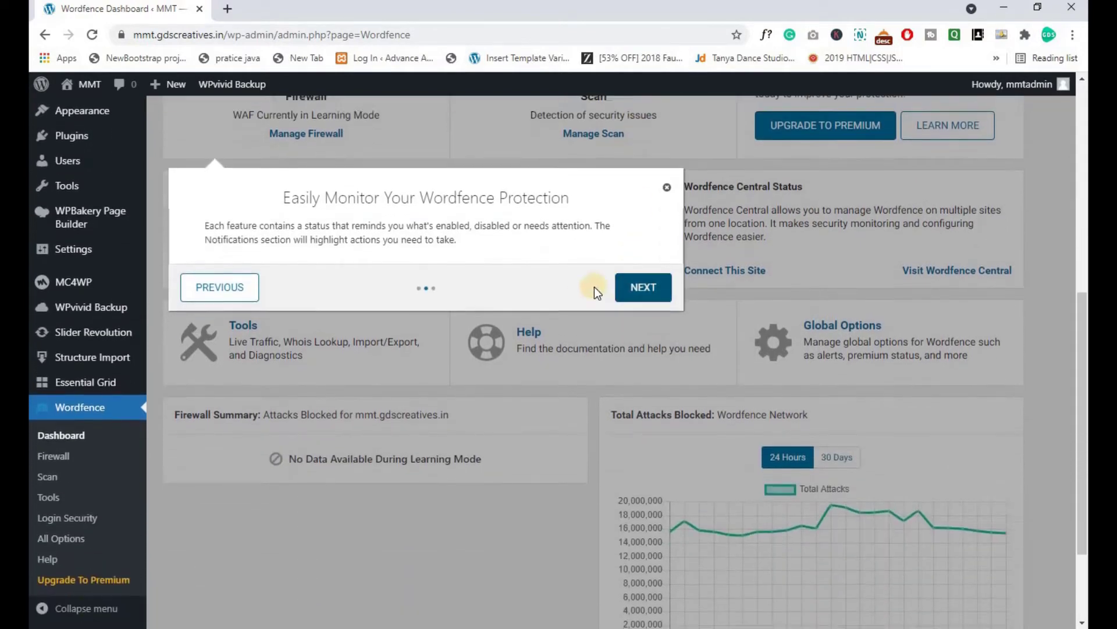
left_click(640, 287)
left_click(703, 402)
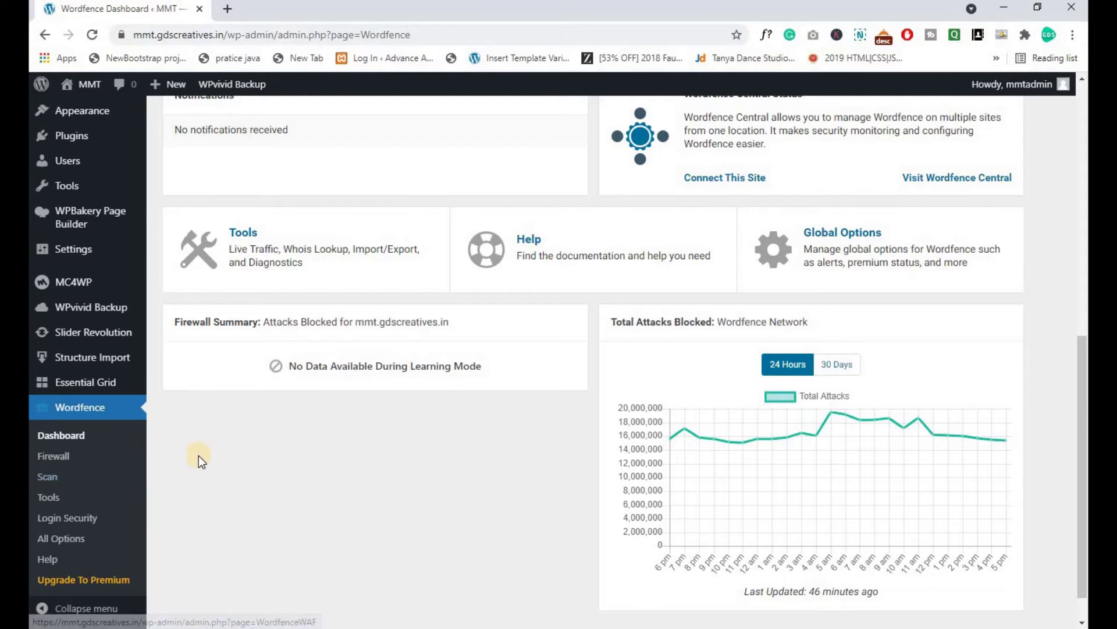
- Optimize the Wordfence firewall from All Options with the recommended Apache + CGI/FastCGI configuration, downloading the .htaccess backup before continuing
left_click(63, 547)
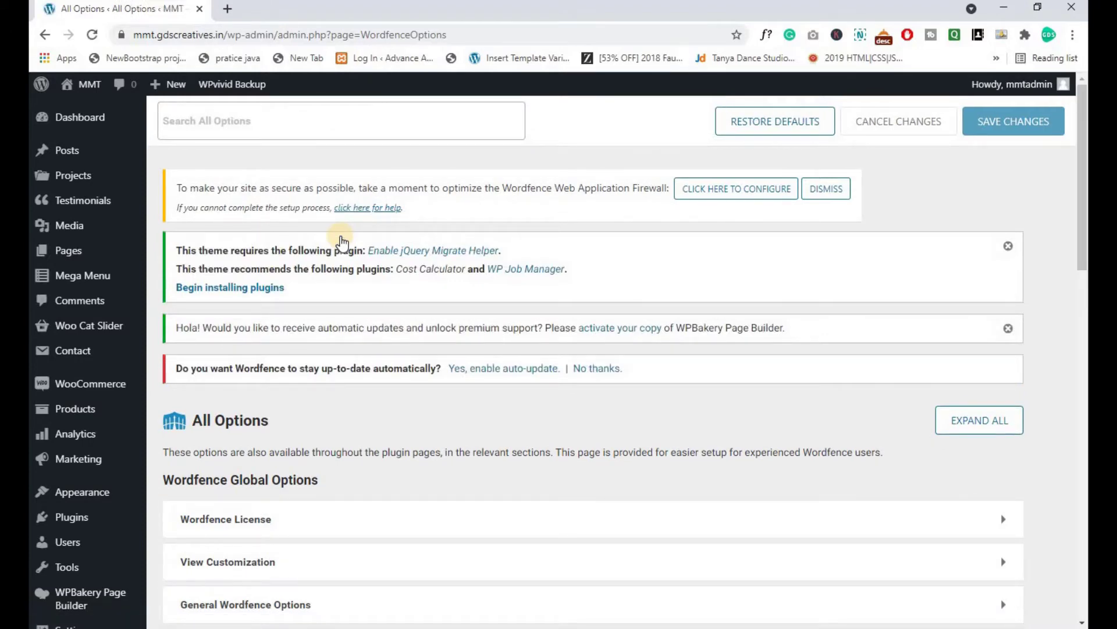
left_click(713, 197)
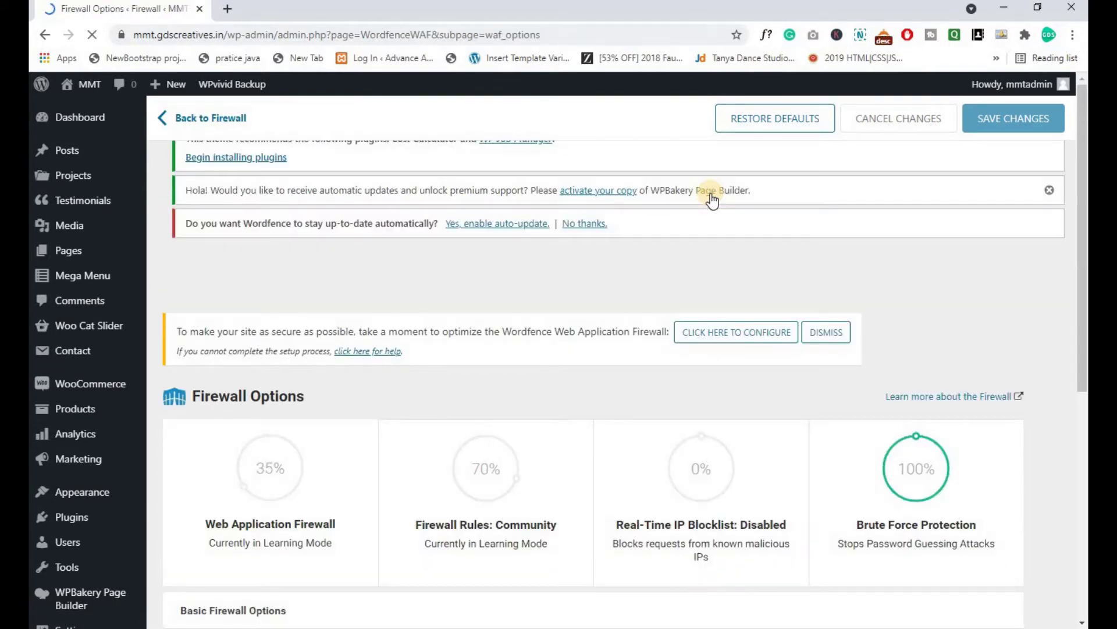
left_click(706, 341)
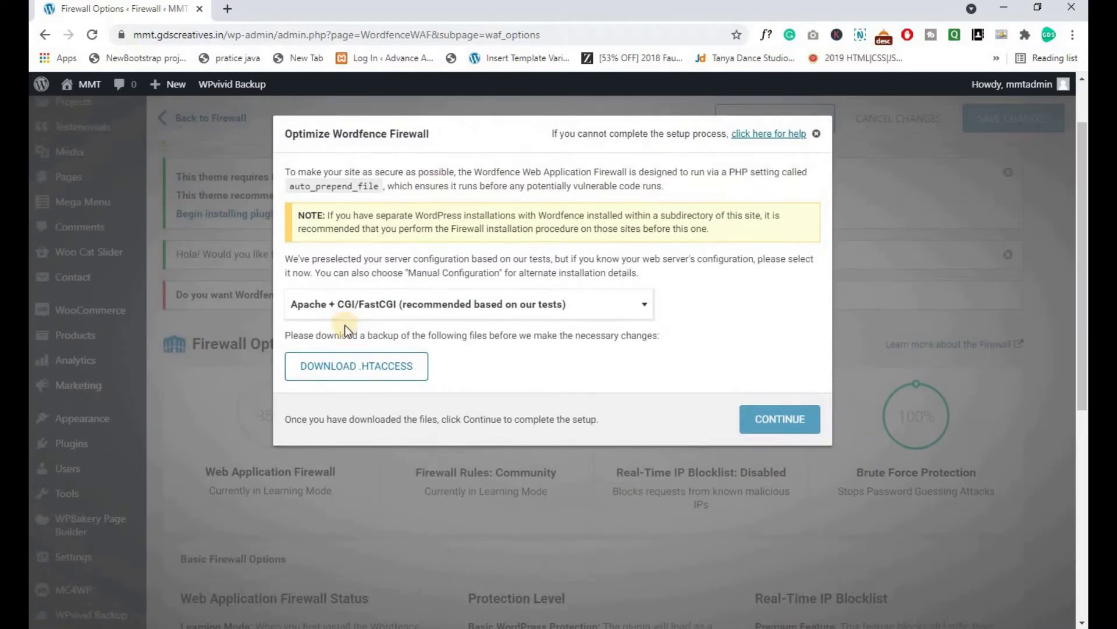
left_click(350, 380)
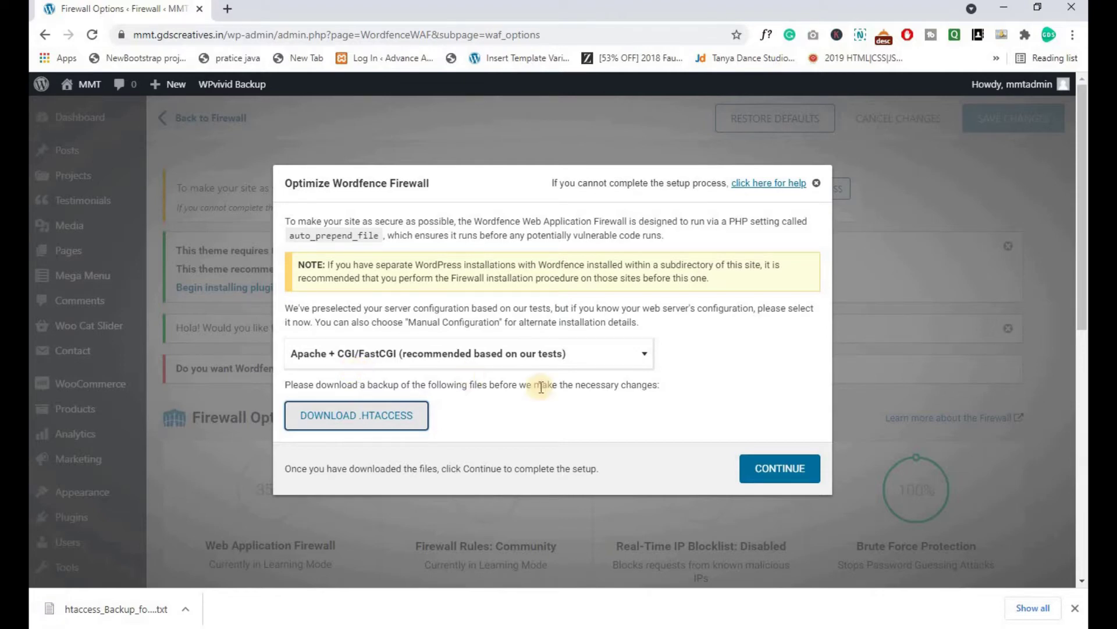
left_click(769, 474)
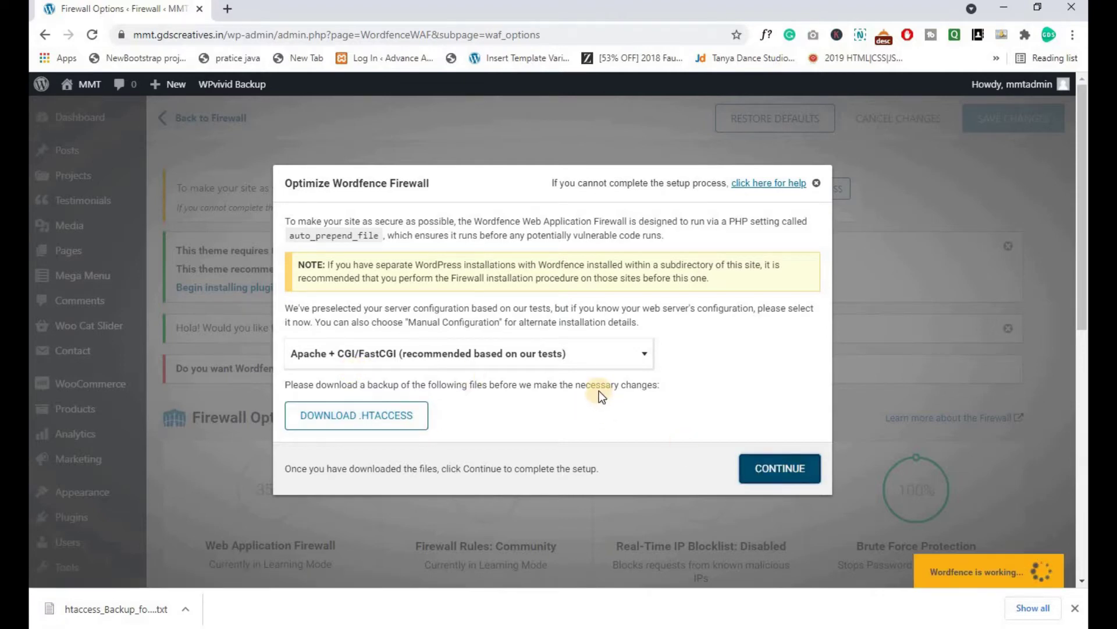
left_click(780, 372)
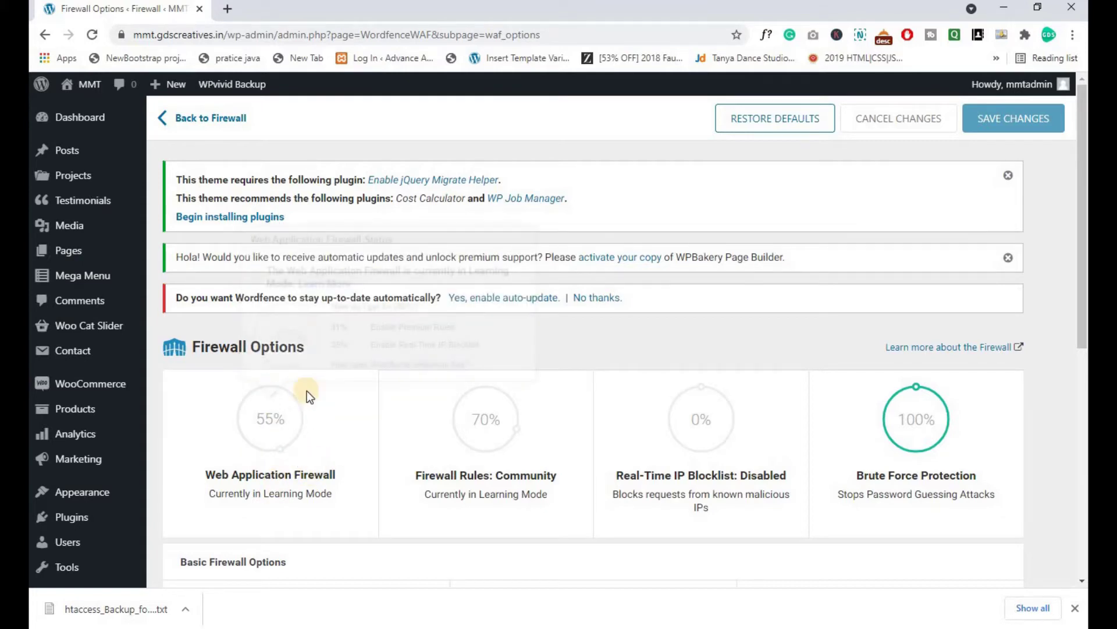
mouse_move(526, 438)
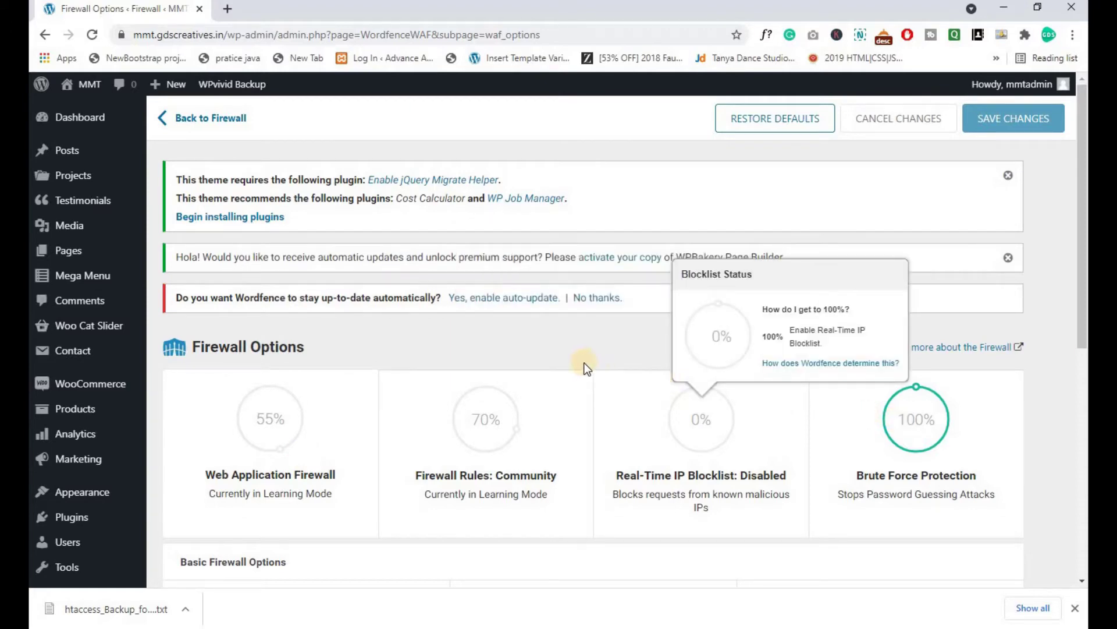
- Enable automatic Wordfence updates and set the Web Application Firewall status to Enabled and Protecting
left_click(527, 305)
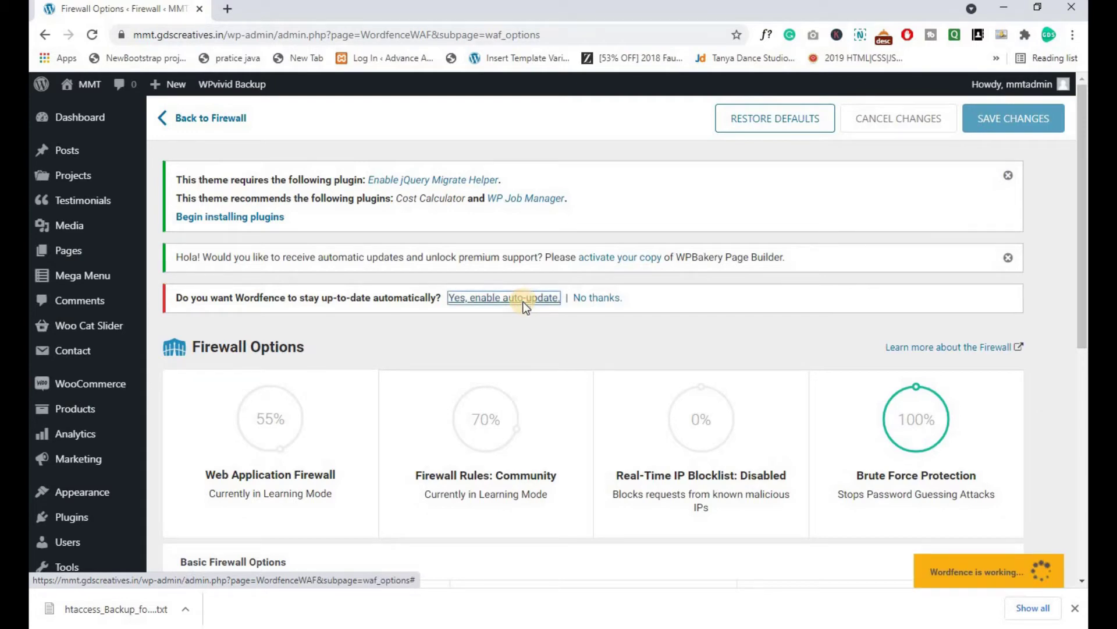
scroll(393, 274, "down", 5)
scroll(395, 273, "down", 3)
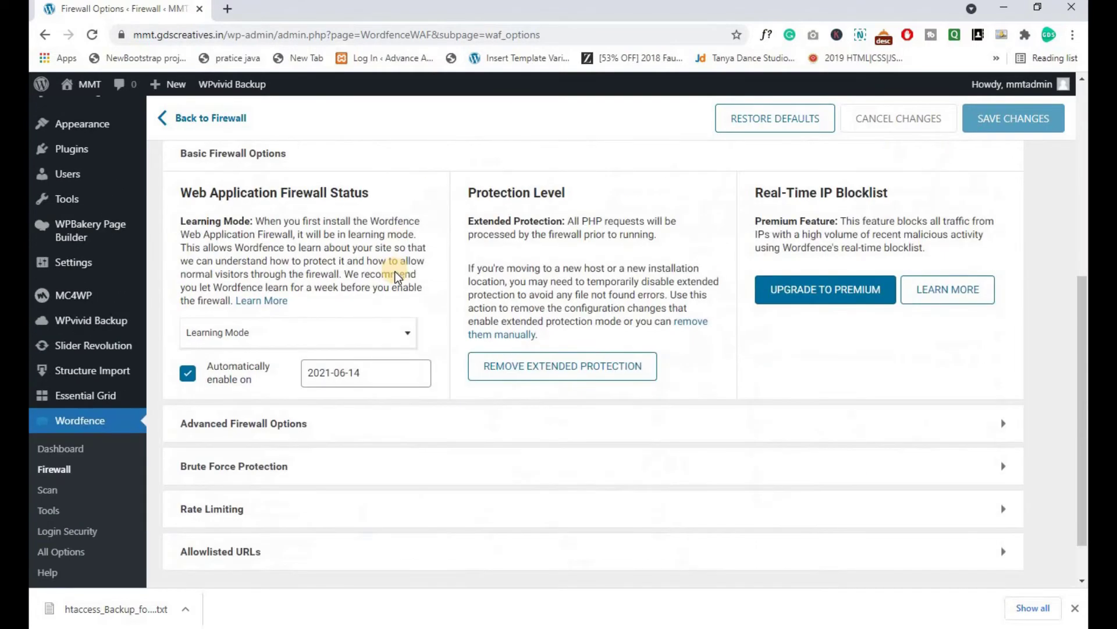
scroll(395, 271, "down", 1)
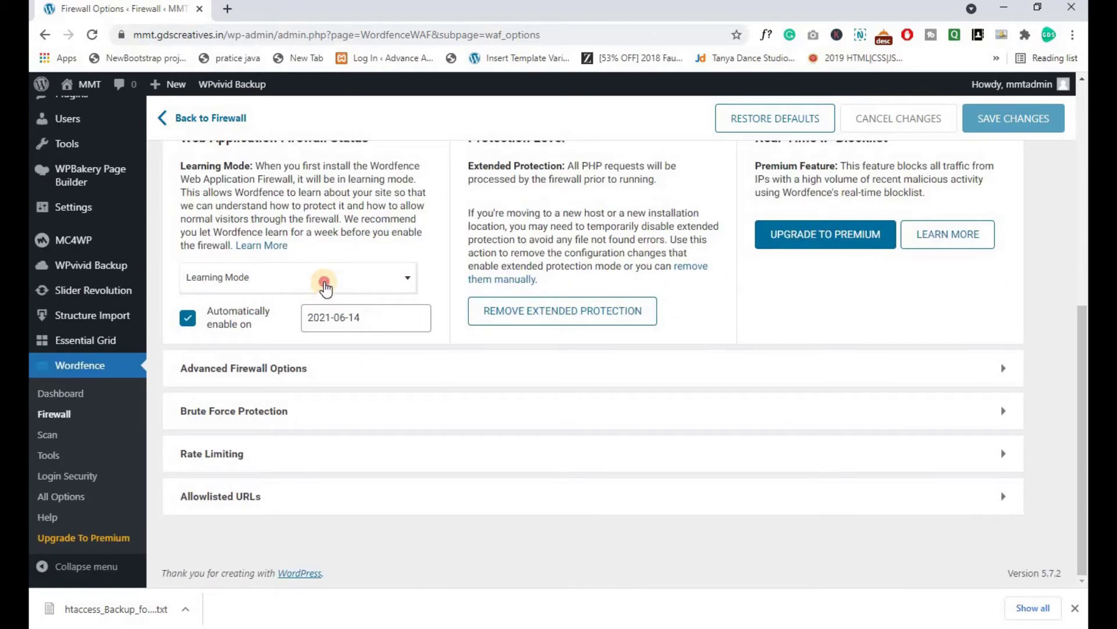
left_click(324, 285)
left_click(259, 305)
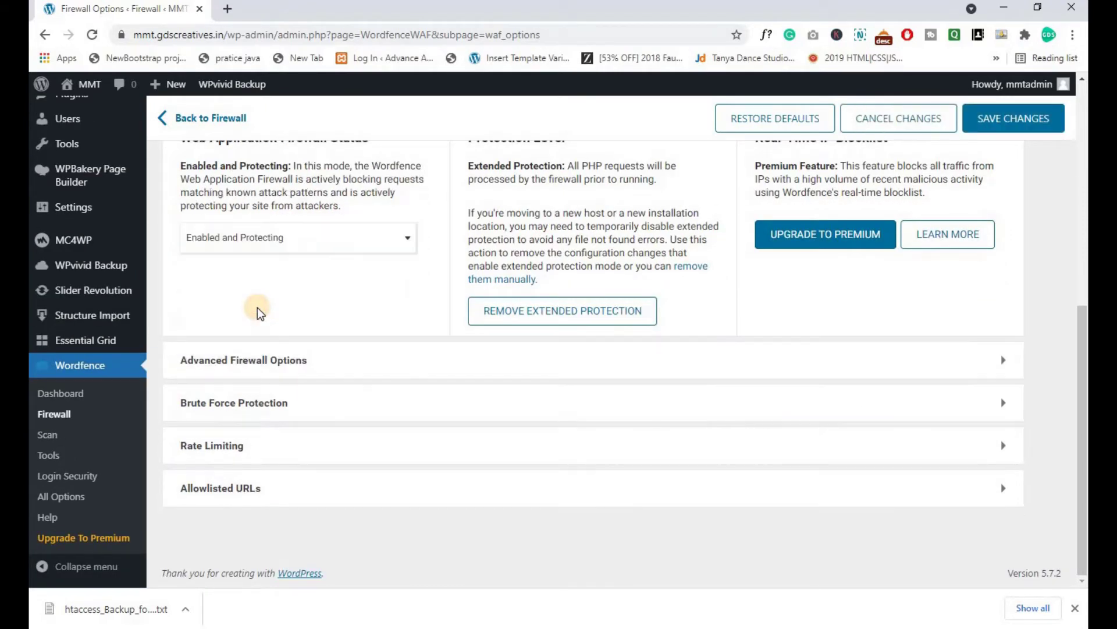
- Expand the Advanced Firewall Options and examine the allowlist settings, allowlisted services and firewall rules
scroll(259, 313, "up", 1)
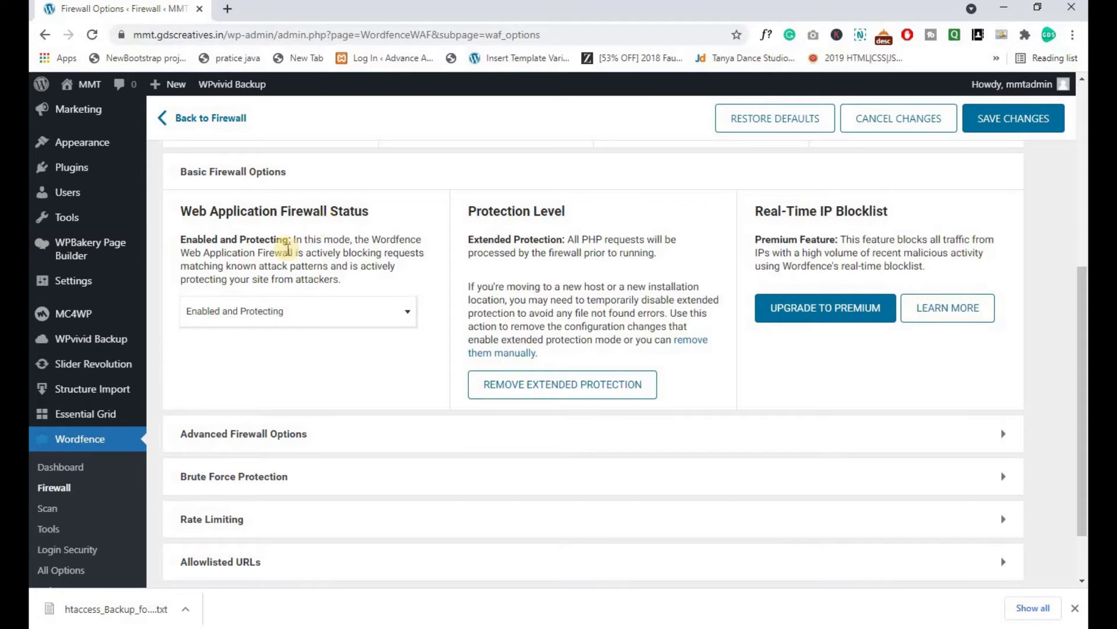
scroll(308, 309, "down", 1)
scroll(315, 299, "up", 3)
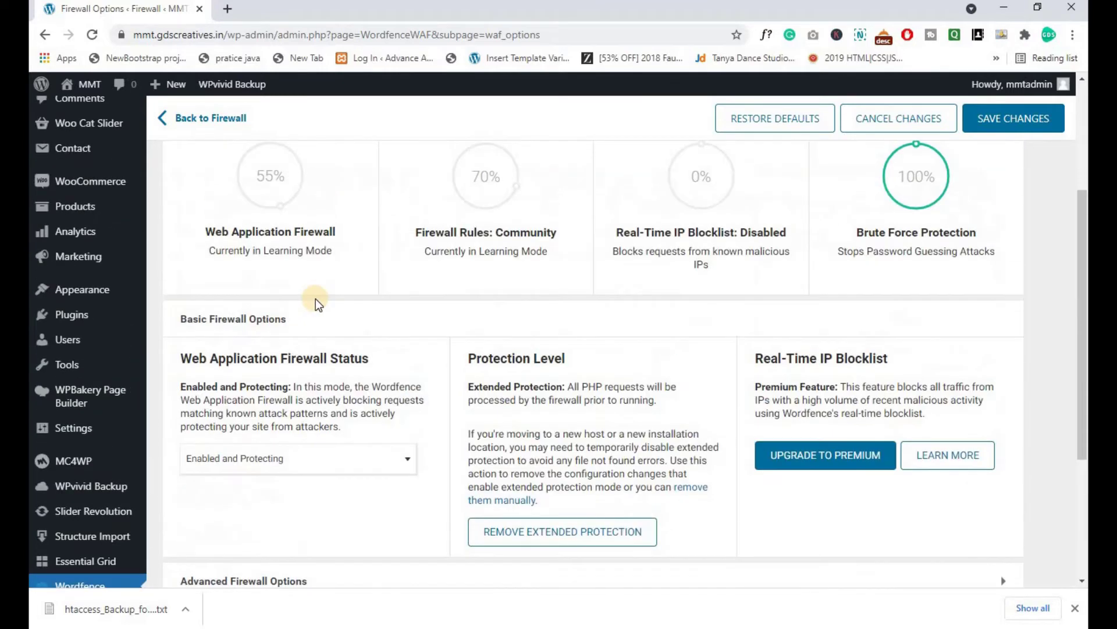
scroll(317, 349, "down", 3)
left_click(327, 364)
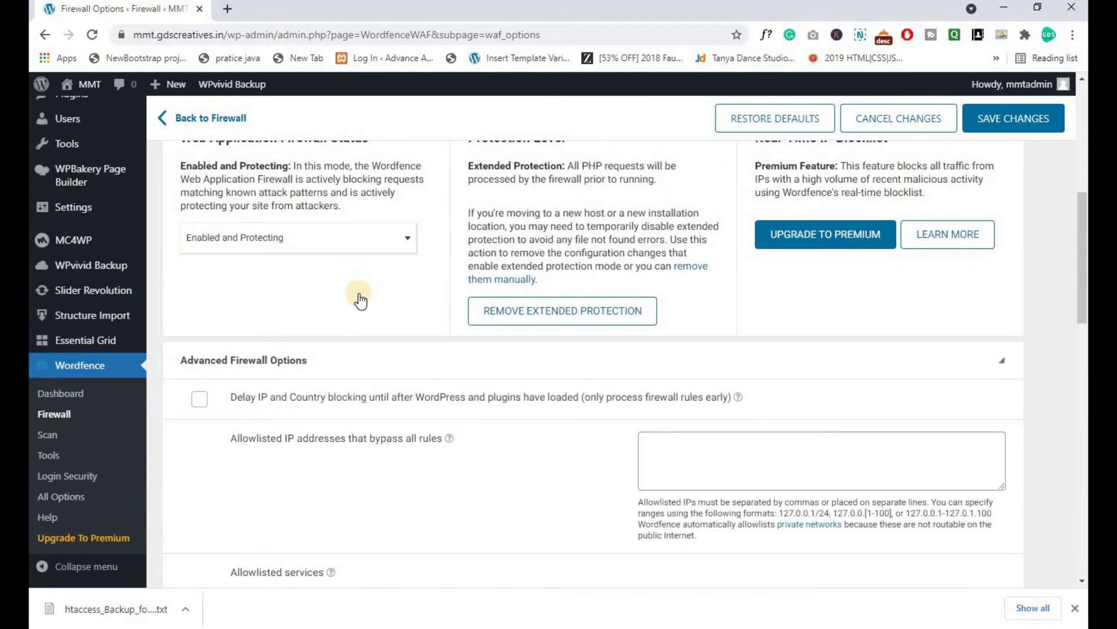
scroll(360, 298, "down", 3)
scroll(285, 338, "up", 2)
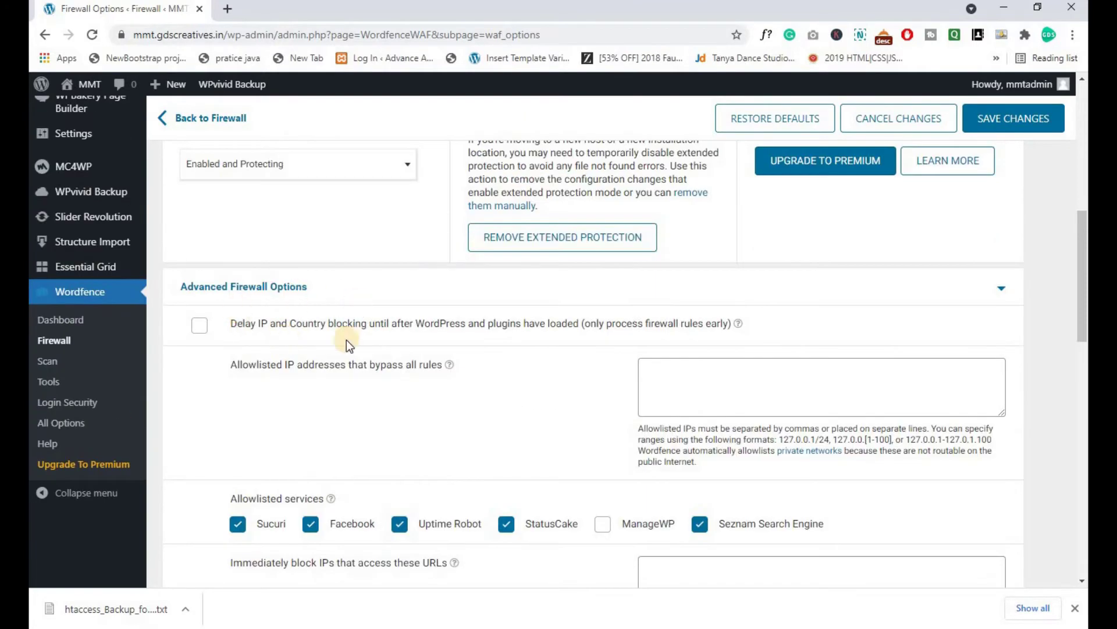
scroll(347, 340, "down", 2)
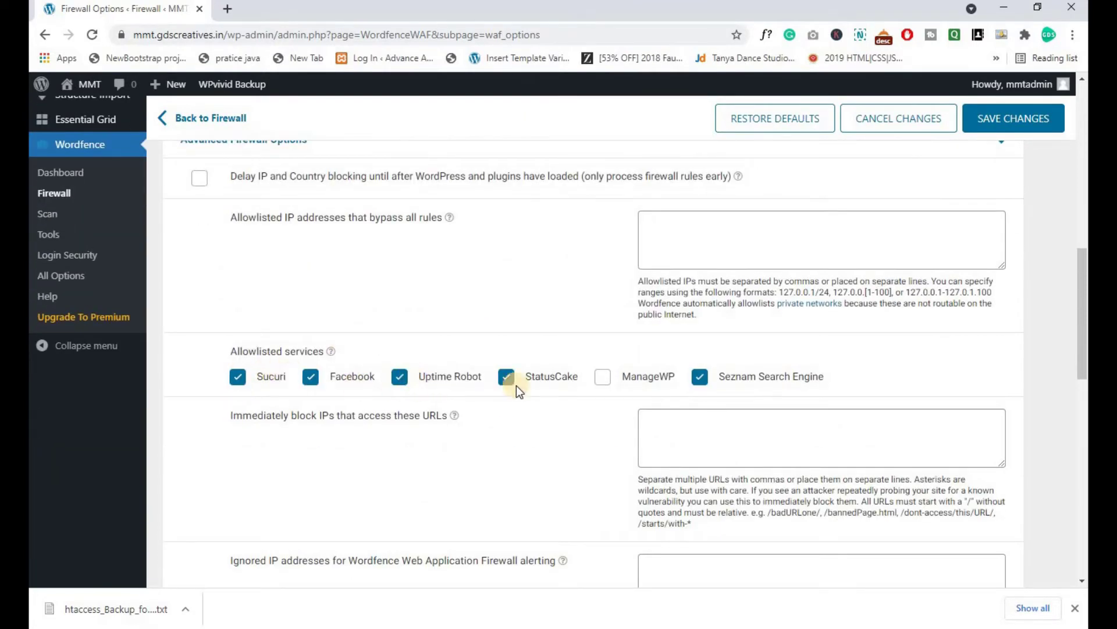
scroll(321, 296, "up", 4)
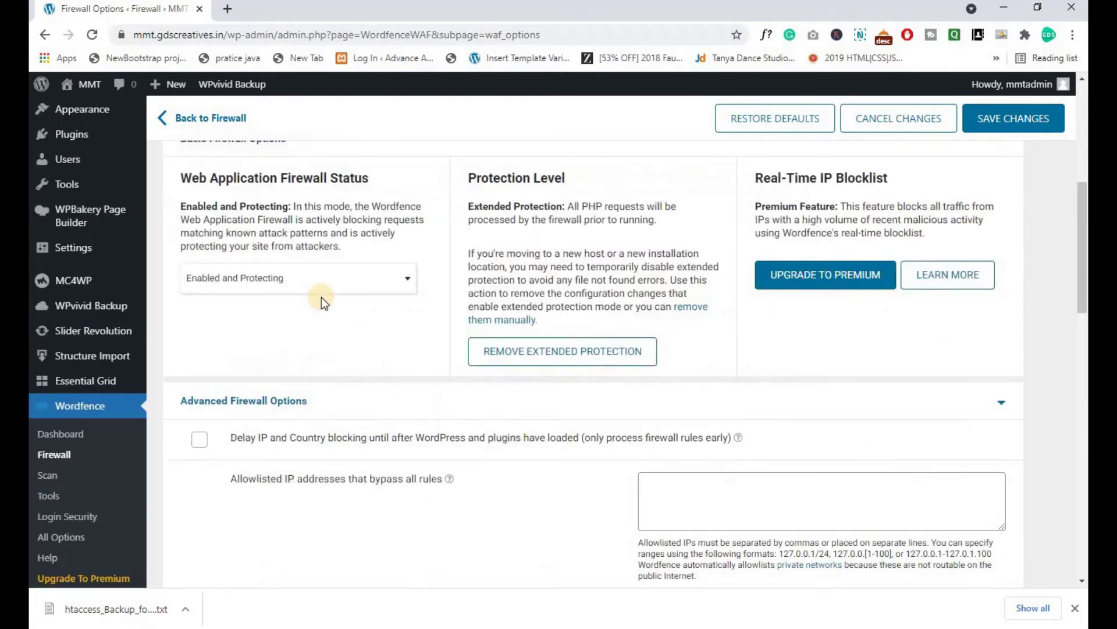
scroll(321, 297, "down", 14)
scroll(321, 297, "down", 1)
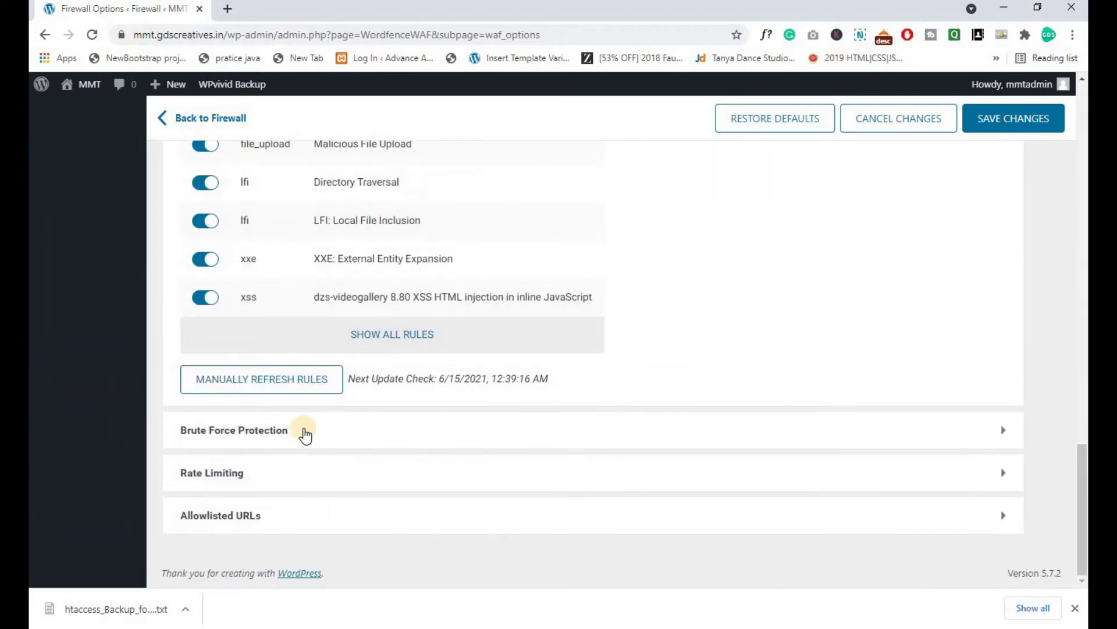
- Expand the Brute Force Protection settings and set the lockout to occur after 3 login failures
left_click(301, 430)
scroll(653, 343, "down", 5)
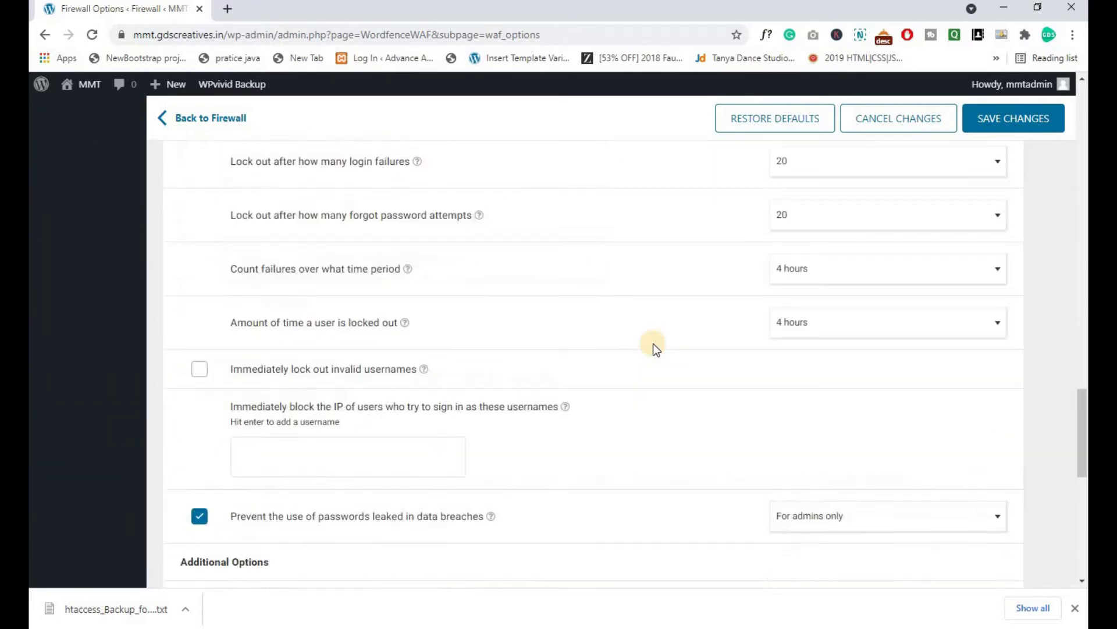
scroll(653, 359, "up", 3)
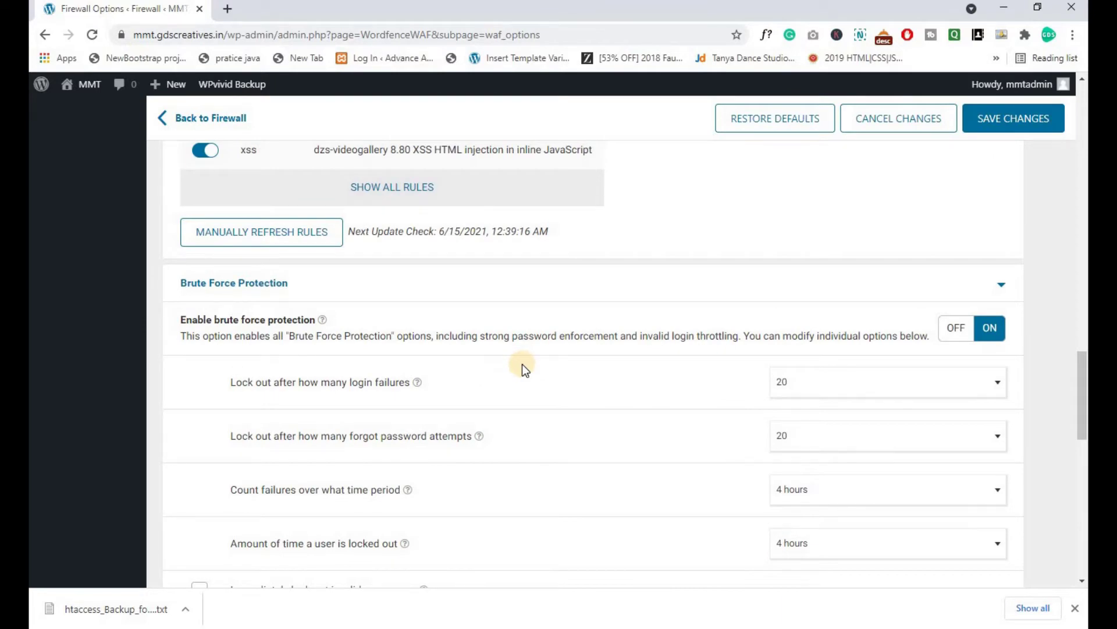
scroll(522, 364, "down", 1)
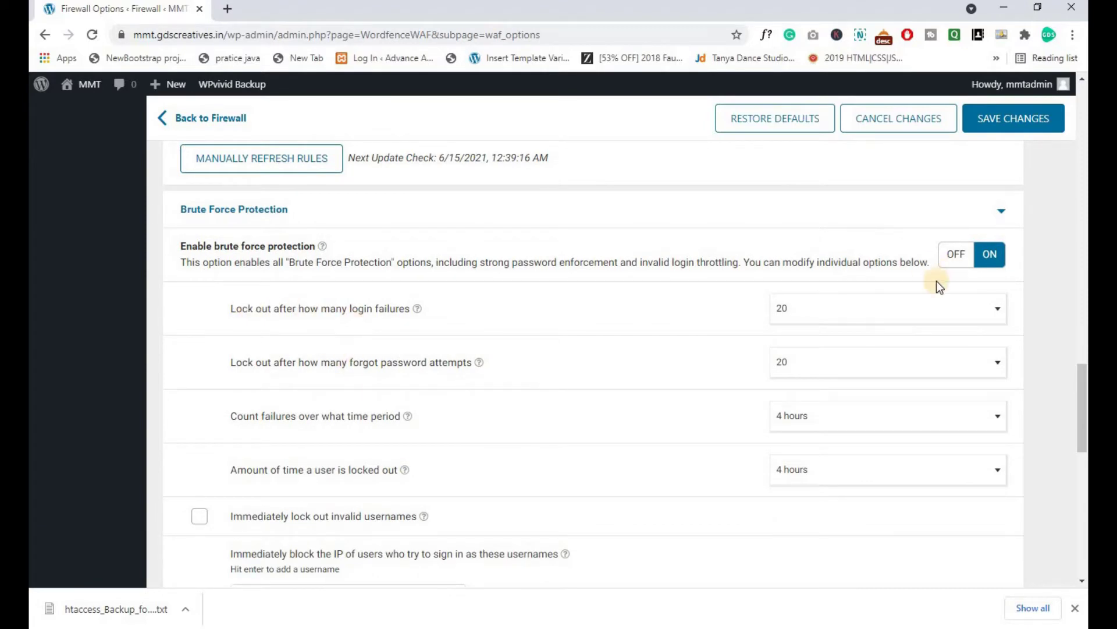
left_click(818, 317)
scroll(811, 402, "up", 3)
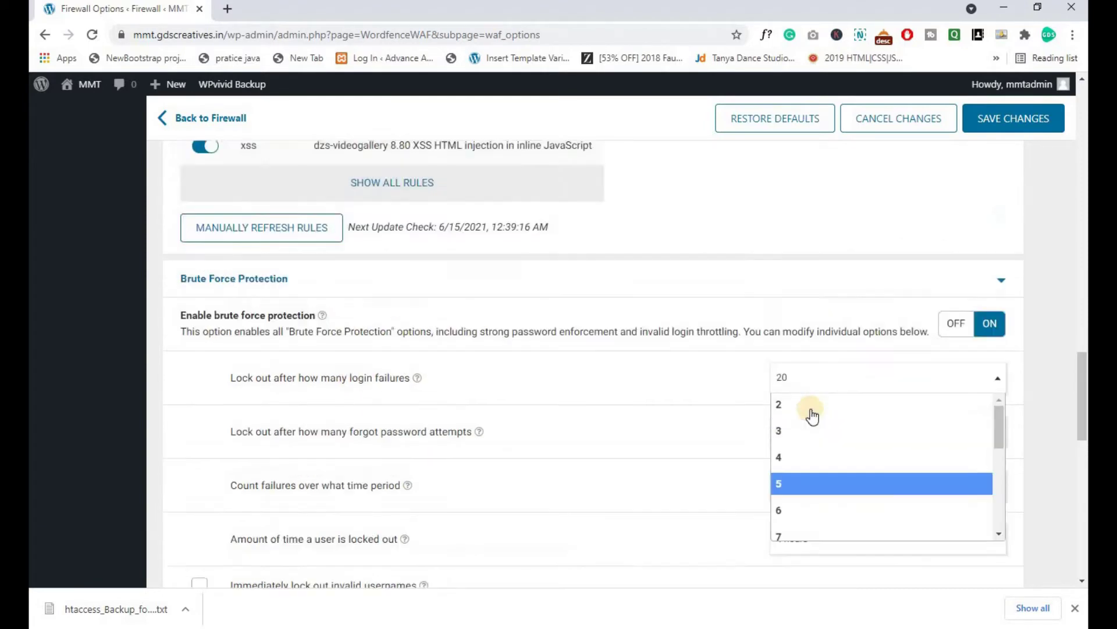
scroll(812, 416, "up", 2)
scroll(681, 419, "down", 3)
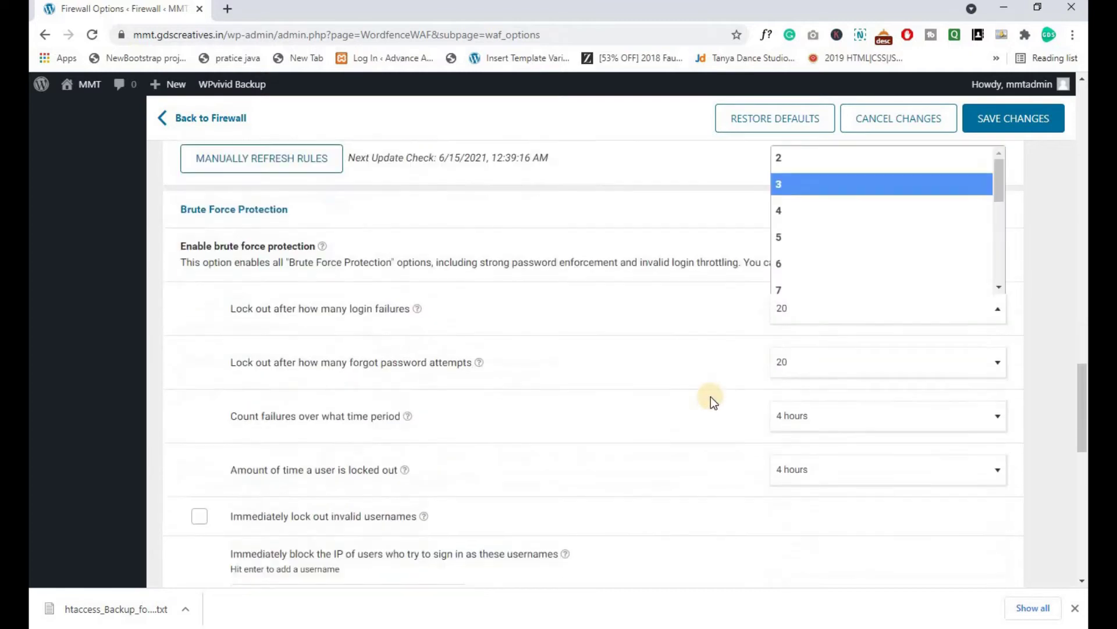
left_click(810, 185)
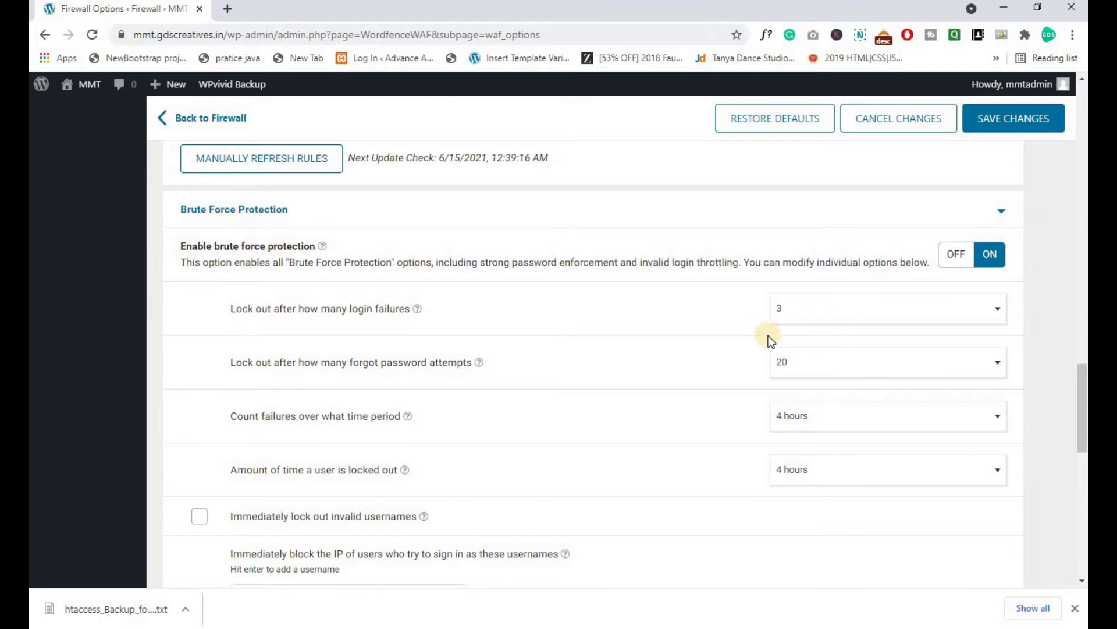
- Set the brute force lockout to occur after 3 forgot password attempts
scroll(768, 335, "down", 1)
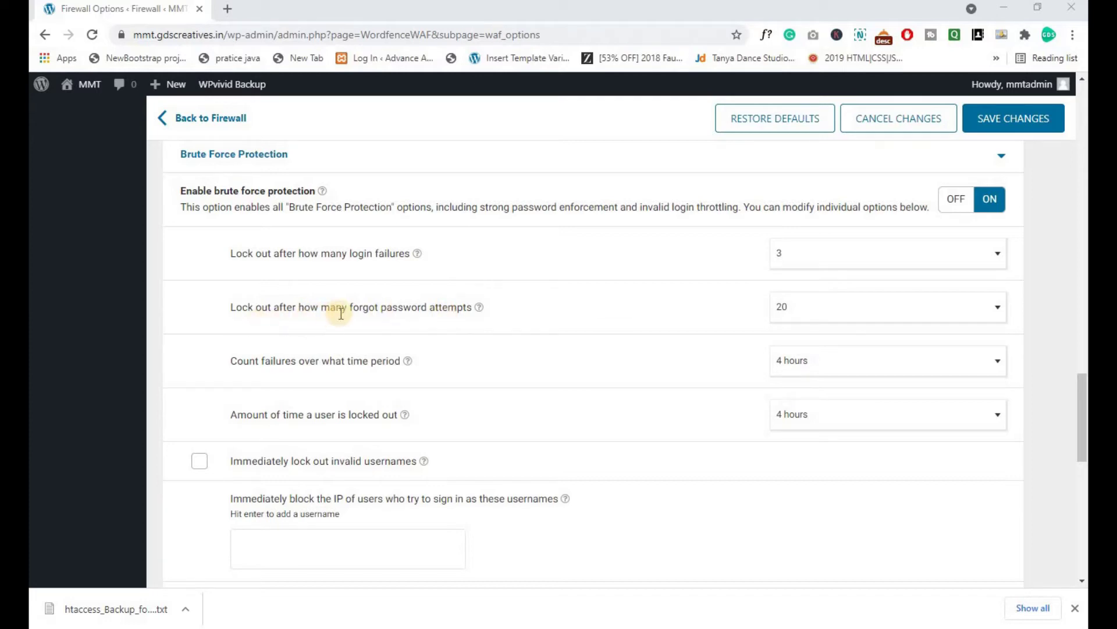
left_click(798, 312)
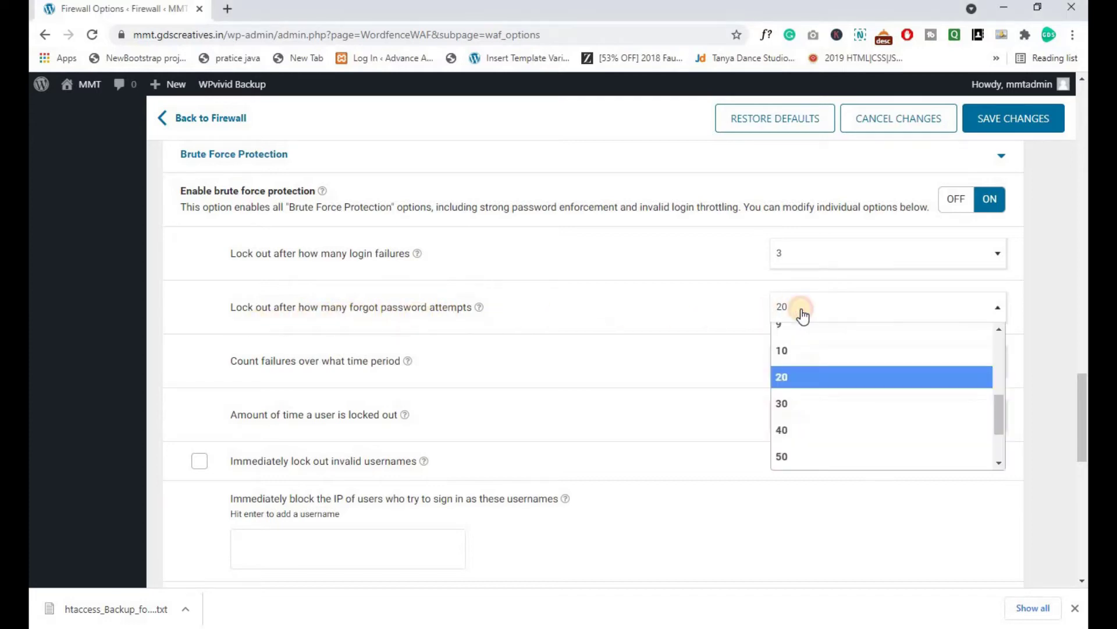
scroll(823, 392, "up", 10)
scroll(700, 433, "down", 4)
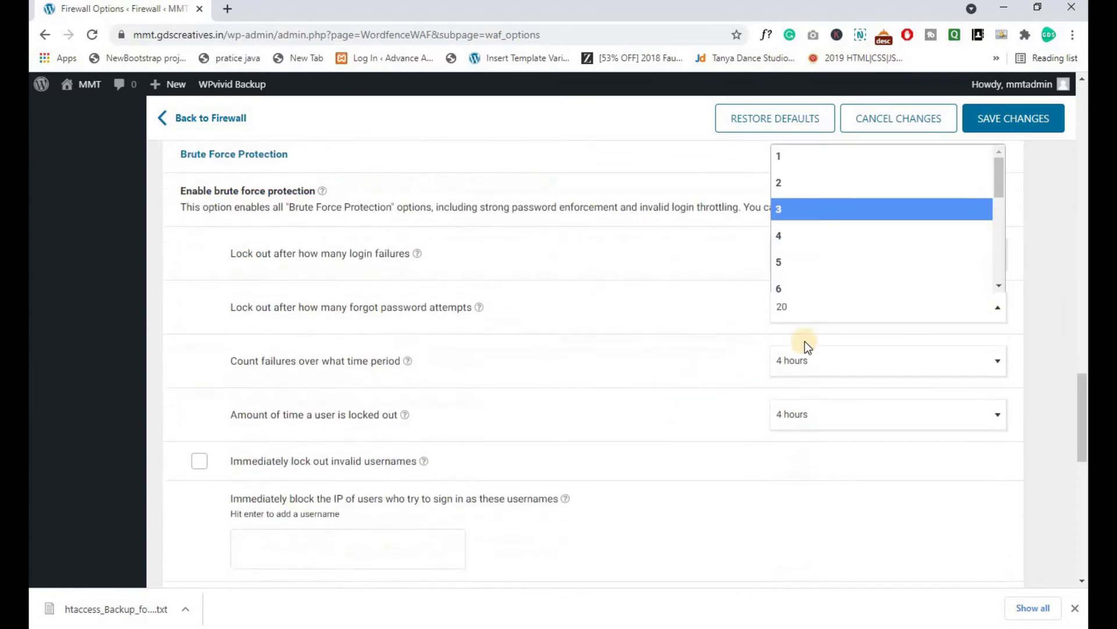
left_click(815, 211)
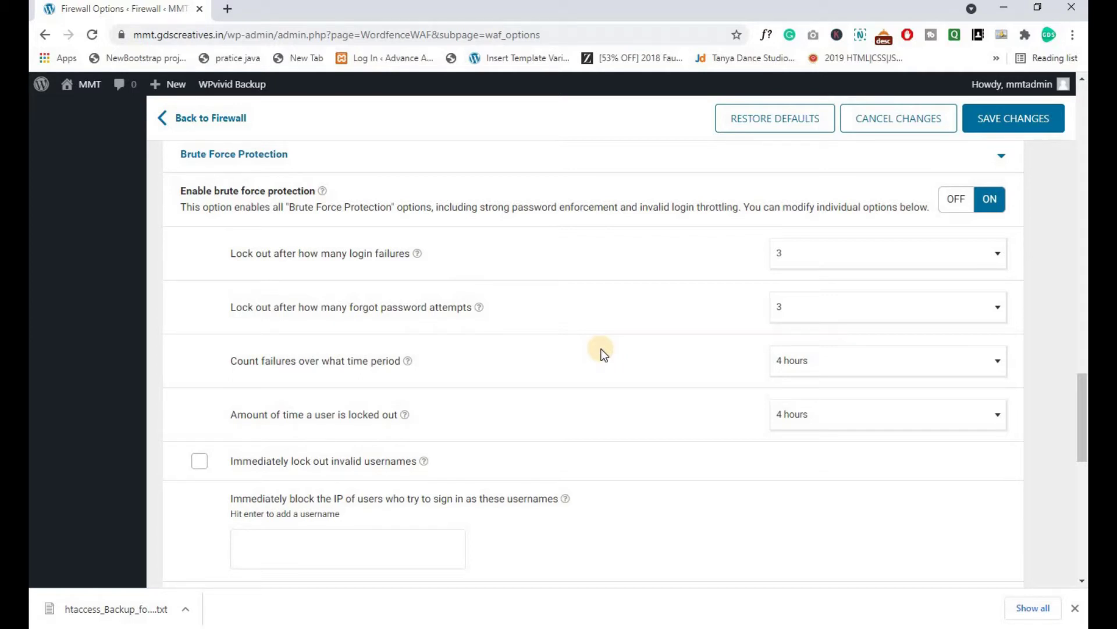
- Set the period for counting failures to 10 minutes and the user lockout duration to 30 minutes
scroll(575, 373, "down", 1)
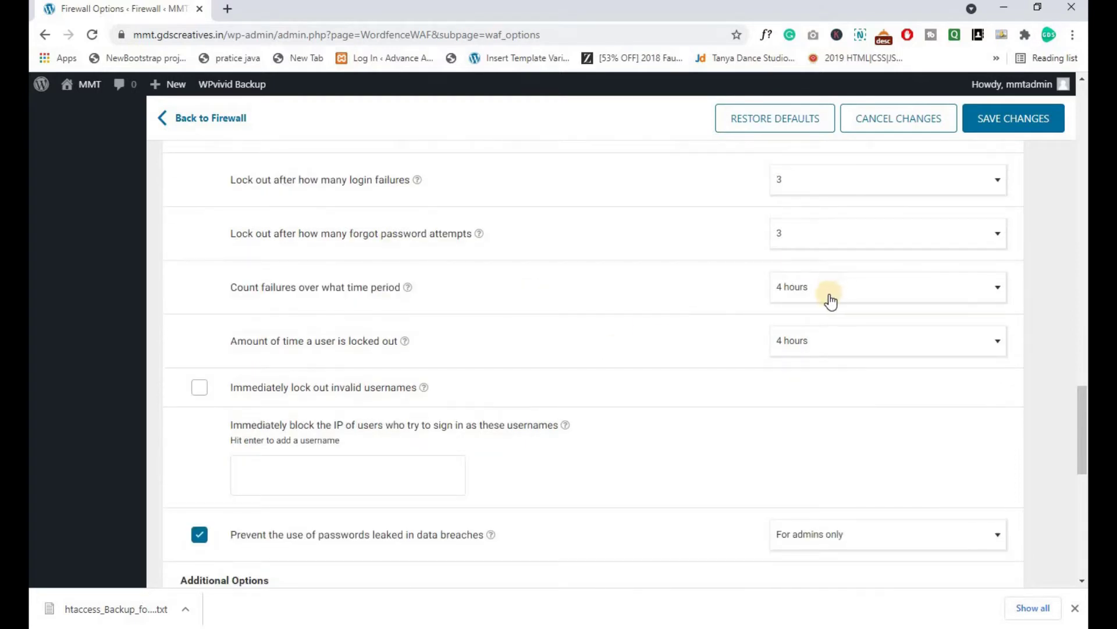
left_click(820, 301)
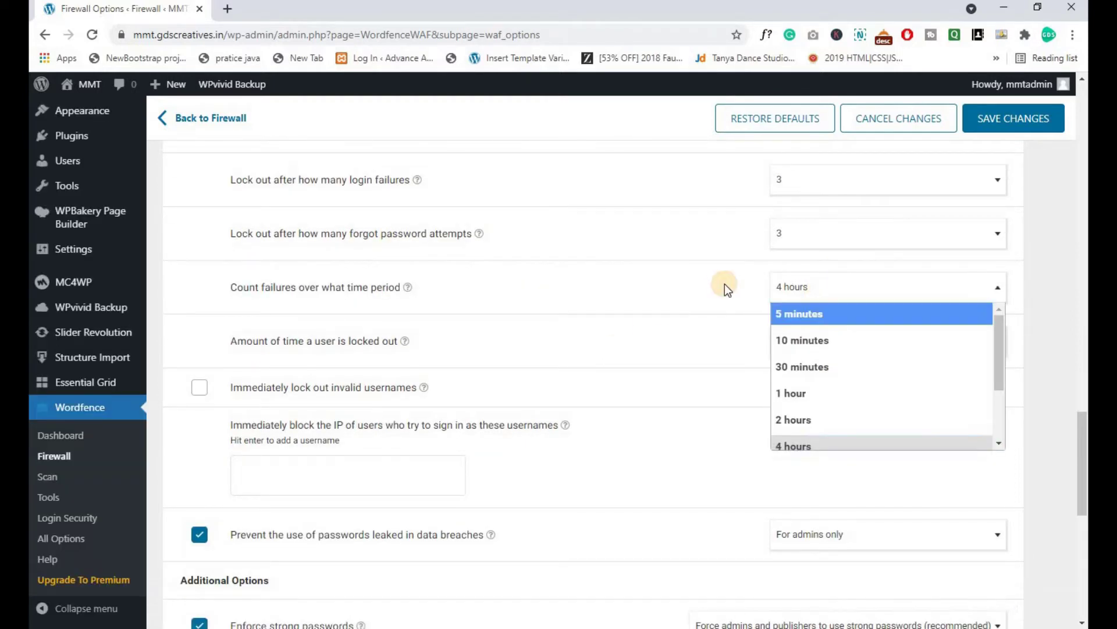
left_click(821, 348)
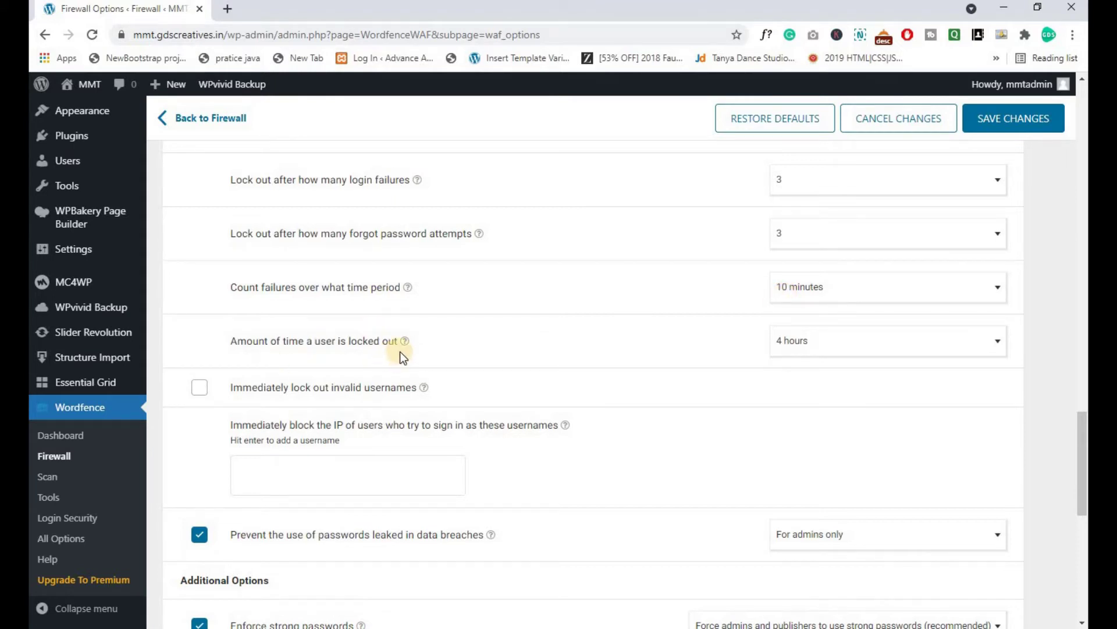
left_click(826, 344)
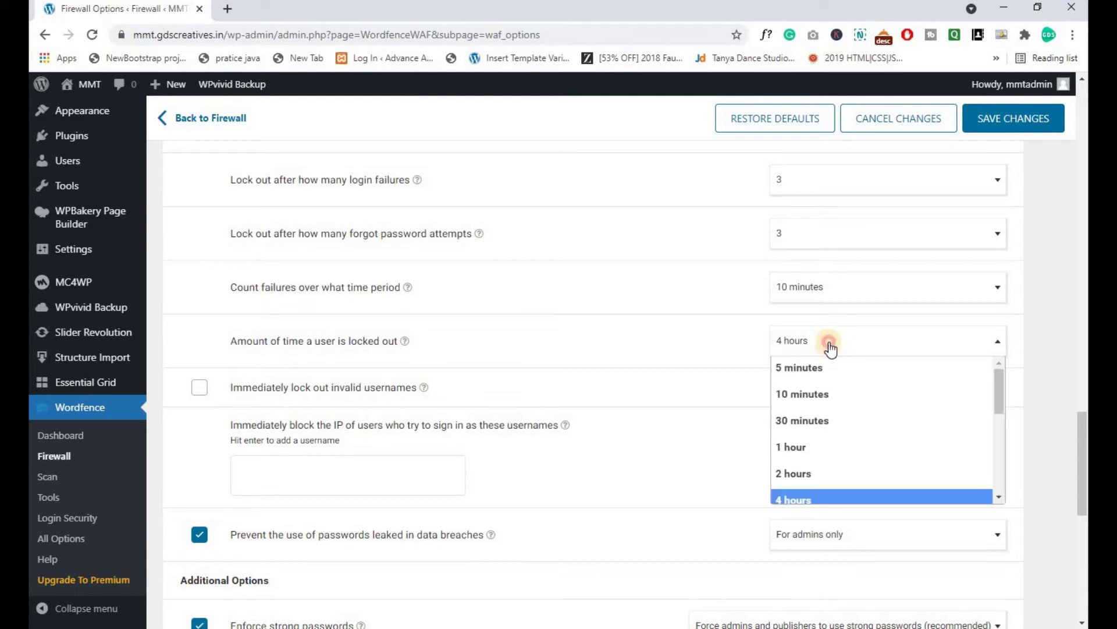
left_click(818, 419)
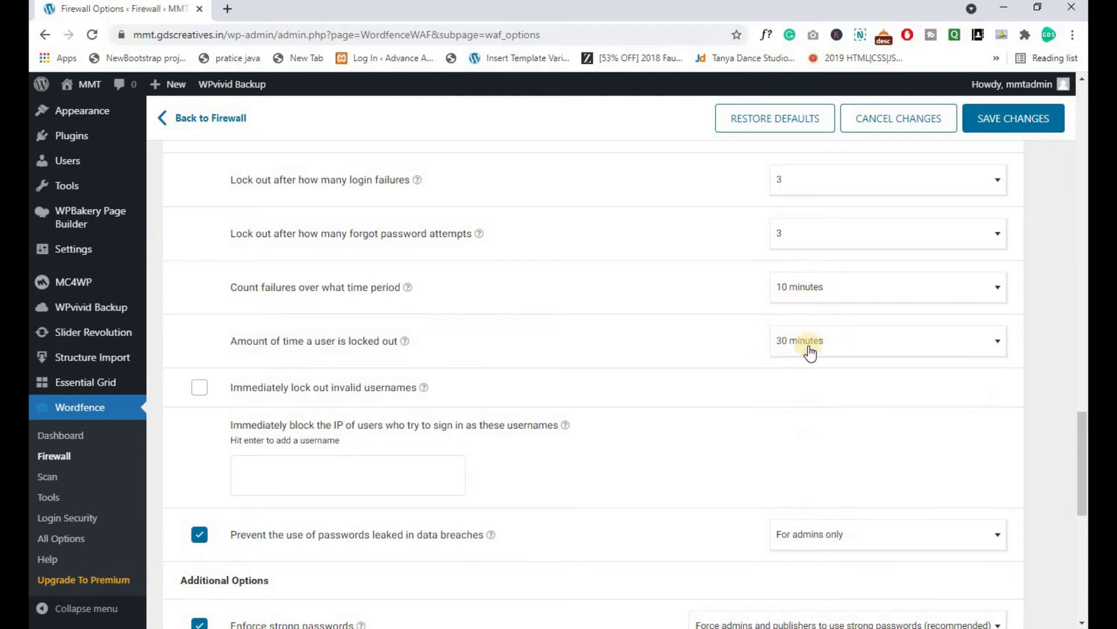
scroll(774, 320, "up", 1)
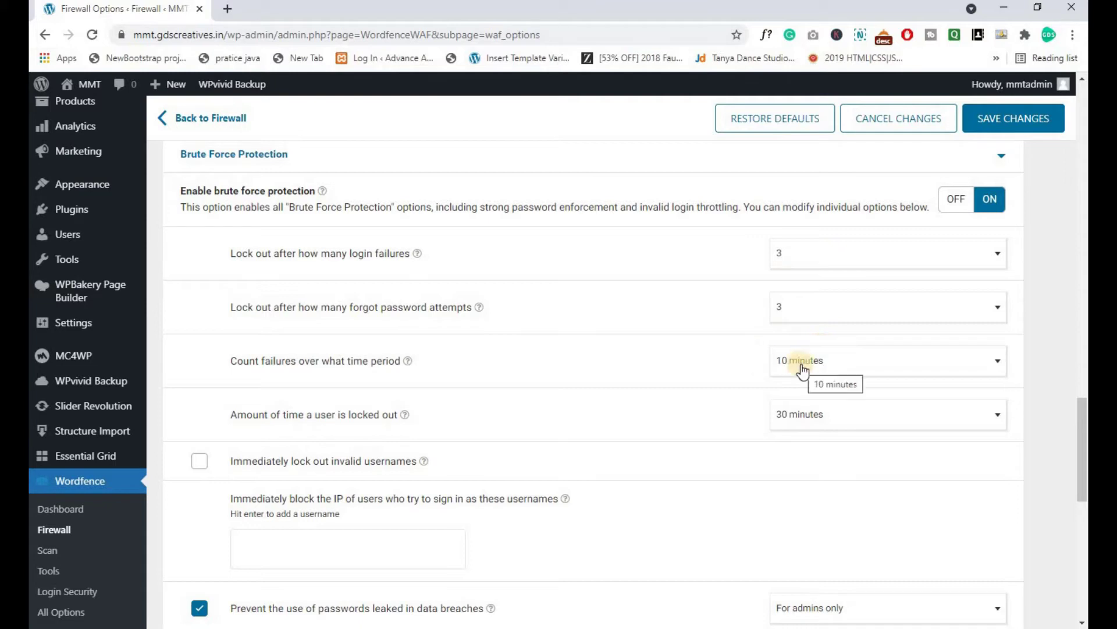
scroll(560, 372, "down", 1)
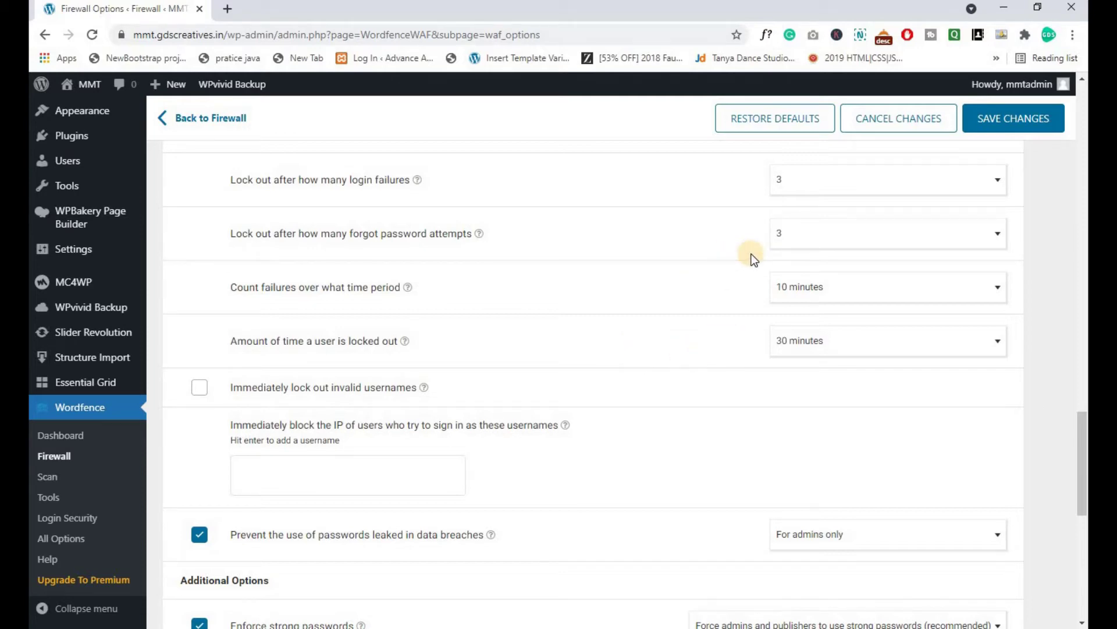
- Look over the remaining brute force options, save the firewall changes and check the Firewall Rules status
scroll(481, 289, "down", 5)
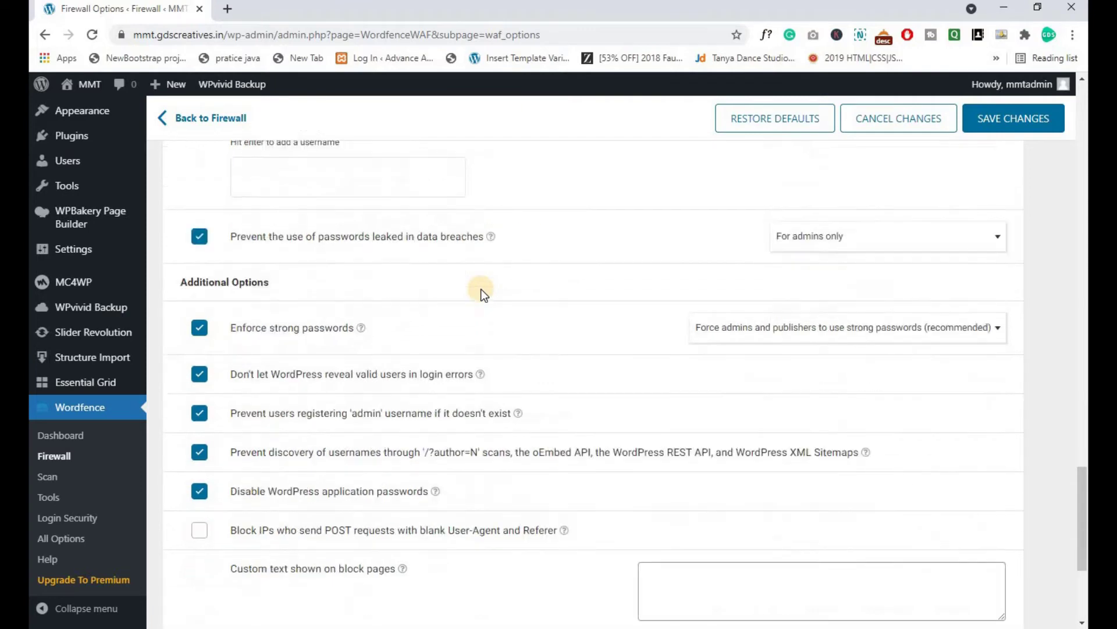
scroll(481, 288, "down", 4)
scroll(486, 360, "up", 5)
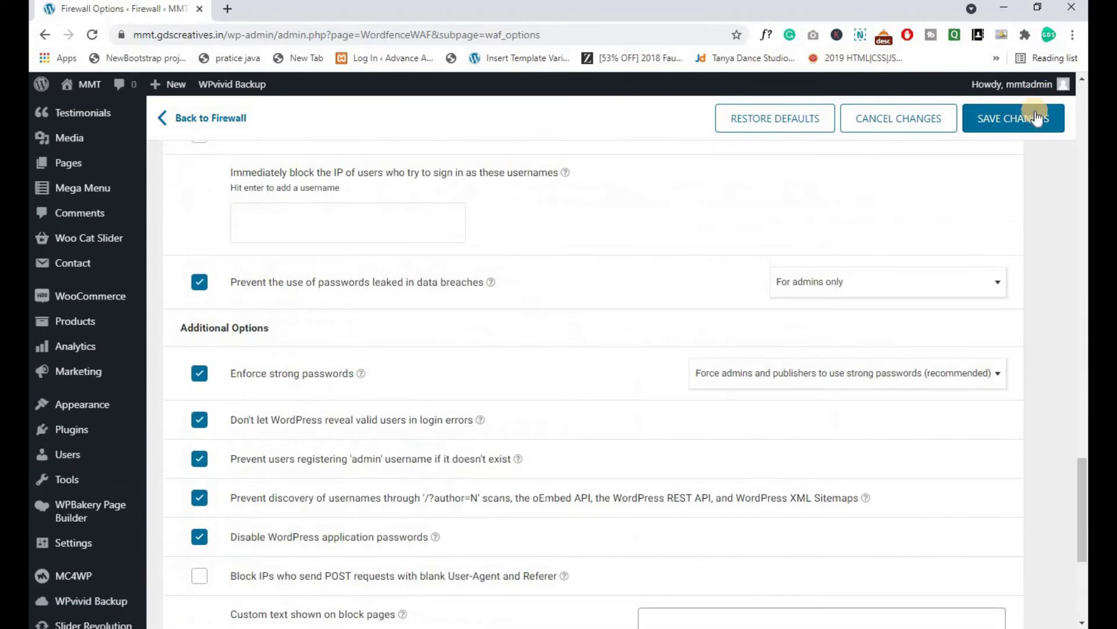
left_click(1035, 116)
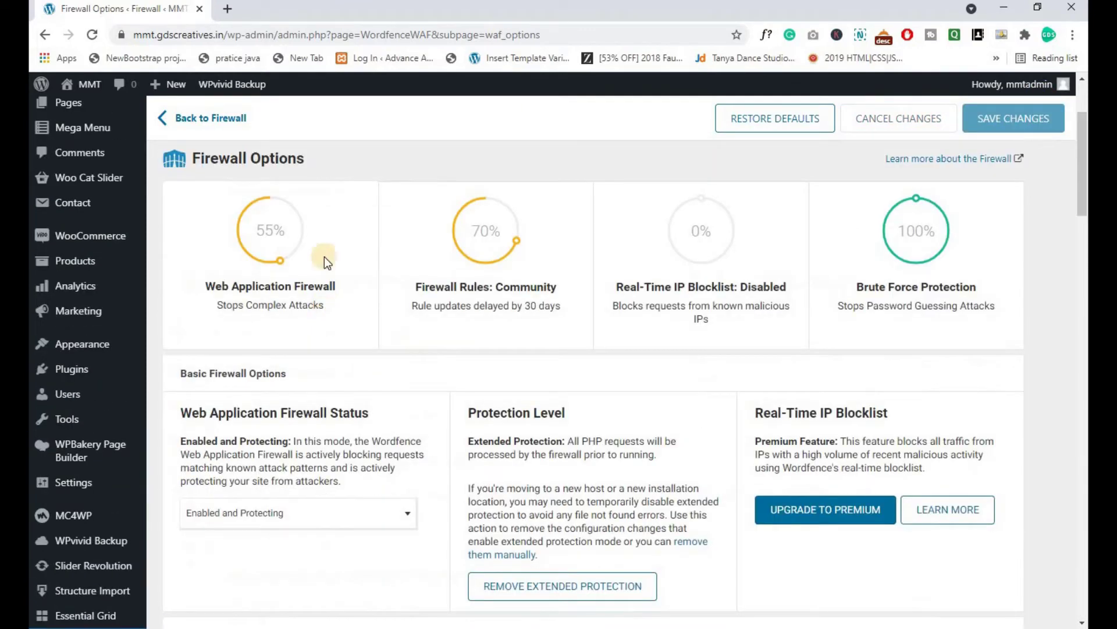
mouse_move(468, 245)
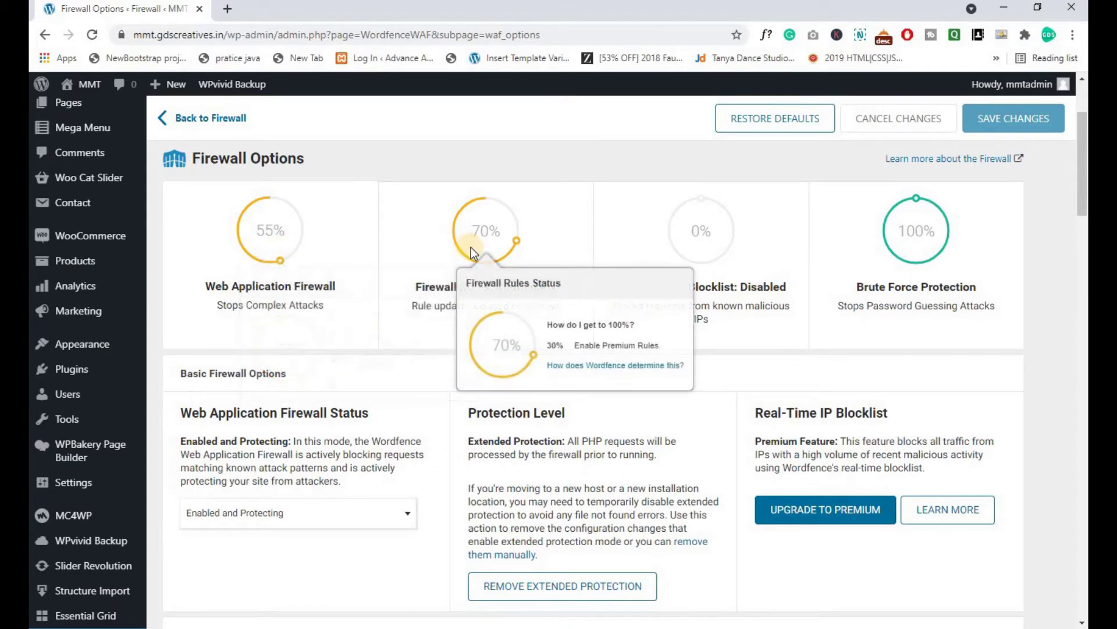
scroll(470, 247, "down", 7)
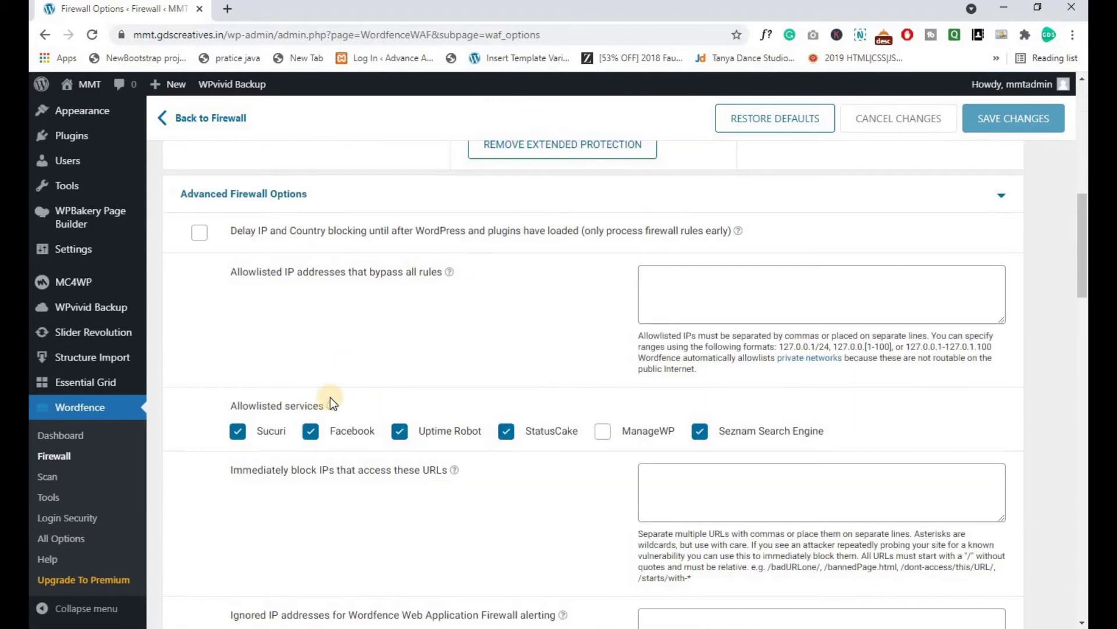
- Open the Wordfence All Options page and expand the View Customization section
left_click(80, 542)
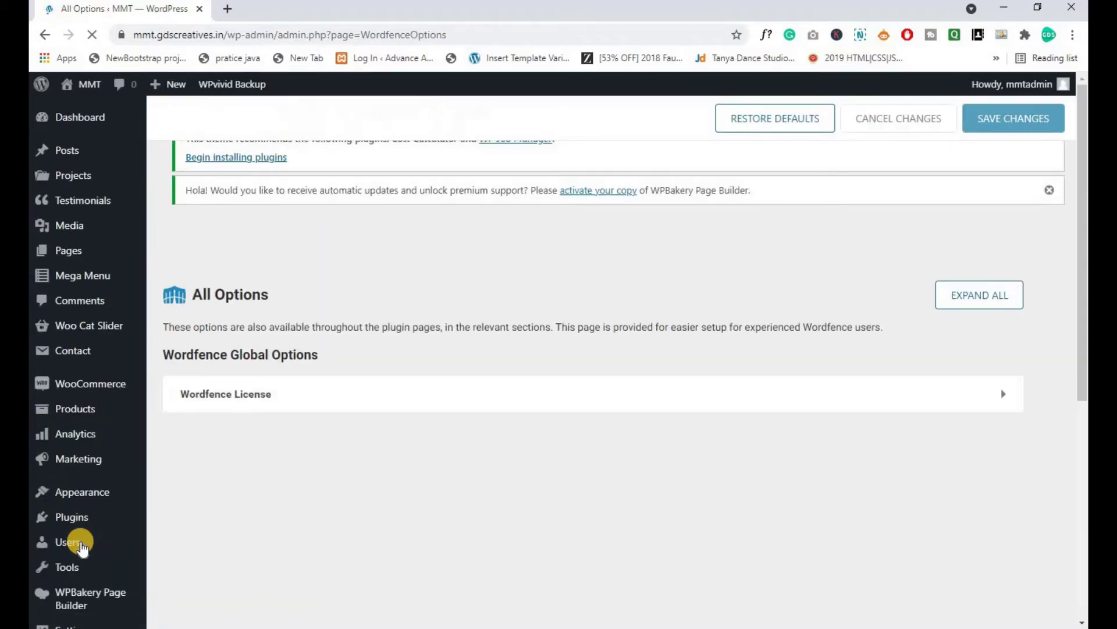
scroll(323, 282, "down", 3)
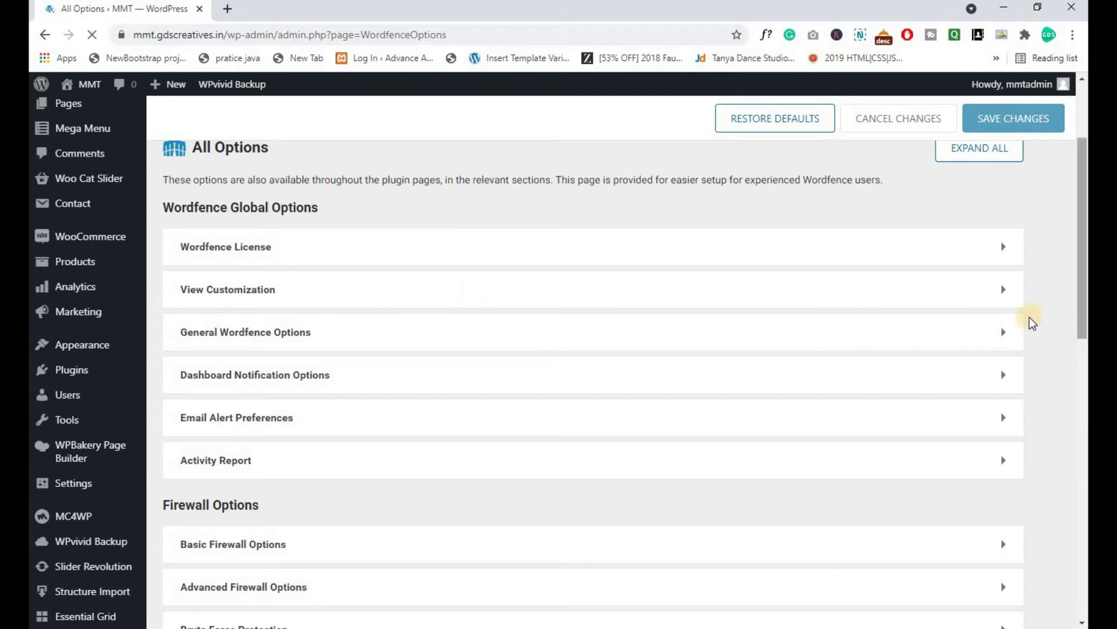
left_click(1009, 300)
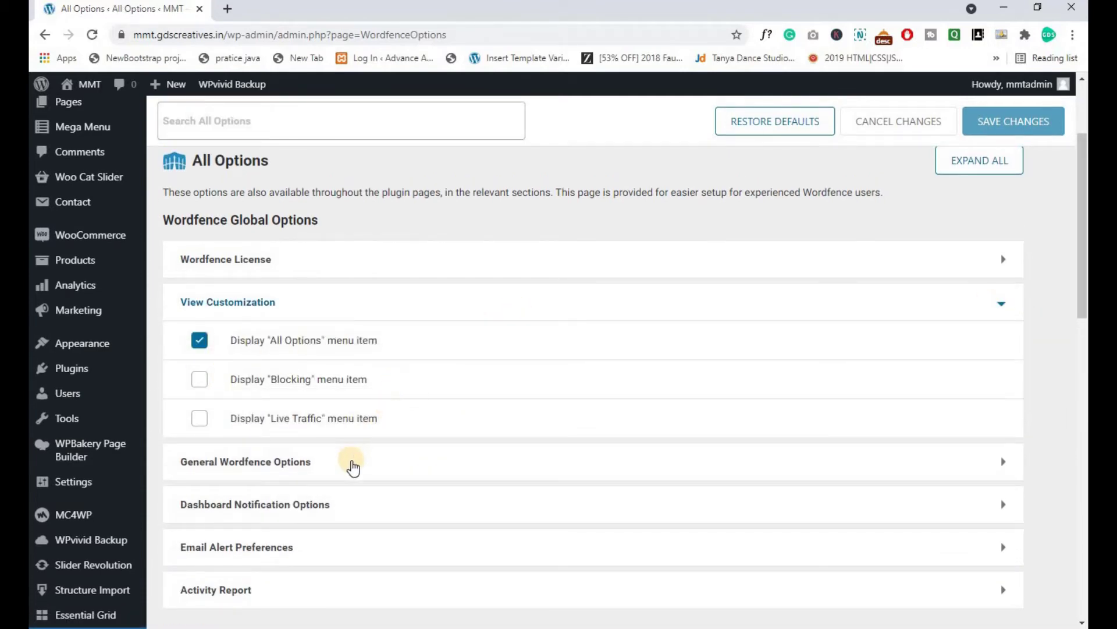
- Expand General Wordfence Options and enable hiding of the WordPress version
left_click(351, 464)
scroll(408, 285, "down", 6)
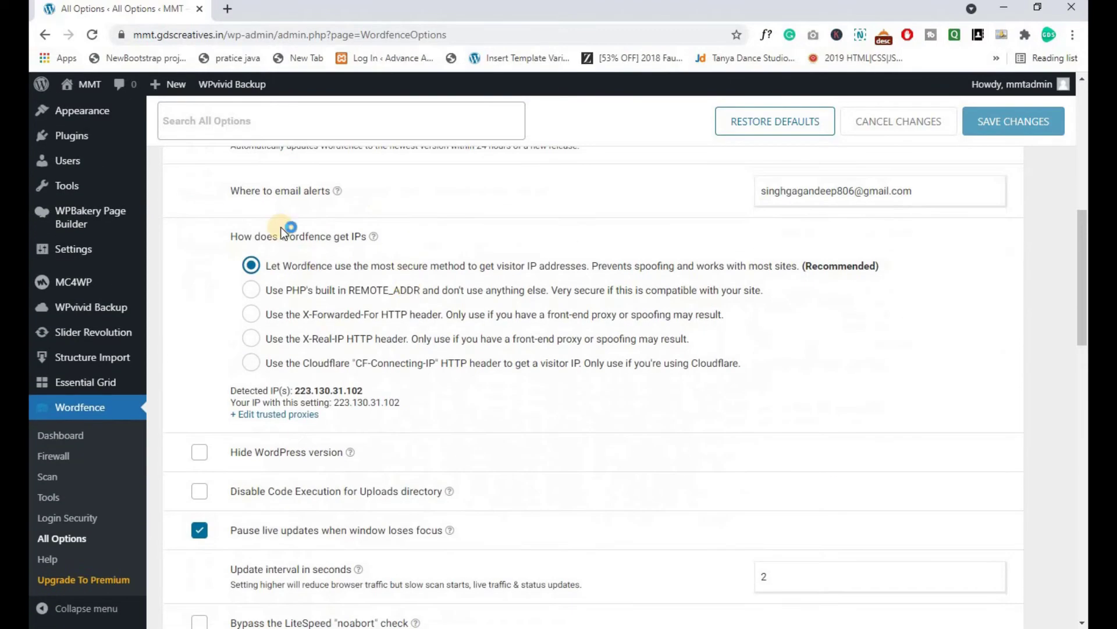
scroll(379, 282, "down", 2)
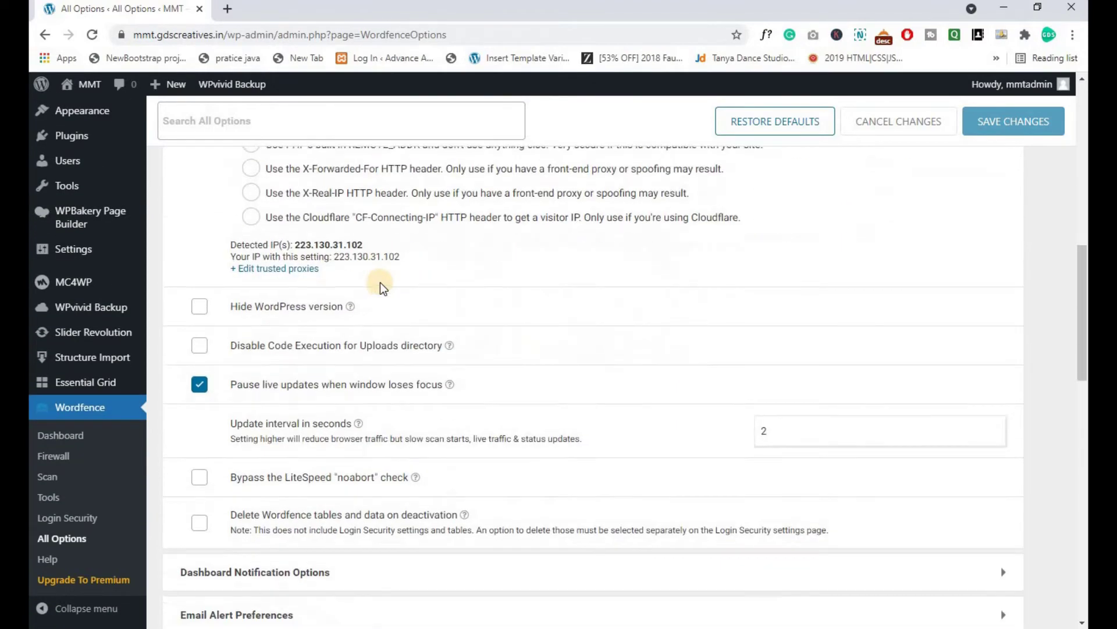
left_click(200, 305)
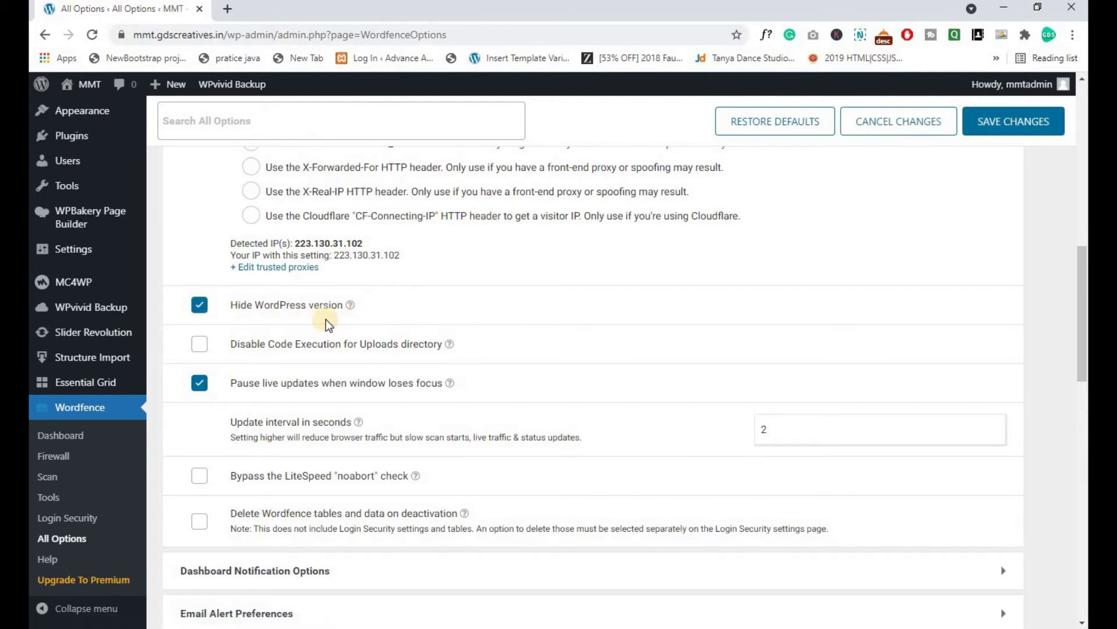
- Enable disabling code execution for the Uploads directory and bypassing the LiteSpeed "noabort" check
scroll(315, 318, "down", 1)
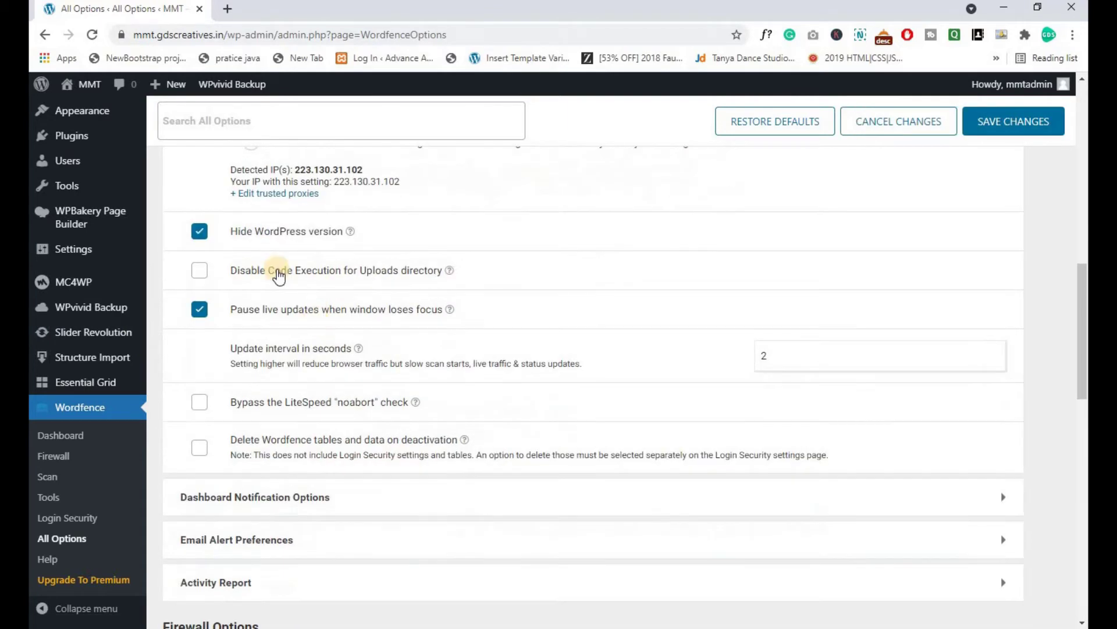
left_click(199, 273)
left_click(198, 408)
- Expand Dashboard Notification Options and review which dashboard notifications are enabled
scroll(398, 346, "down", 3)
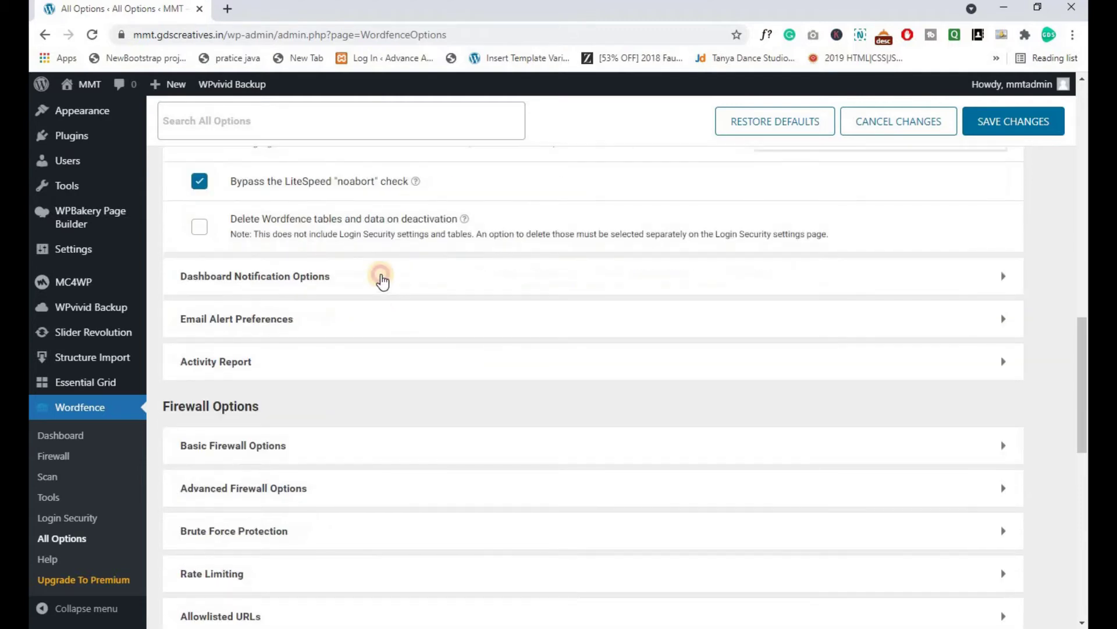
left_click(382, 278)
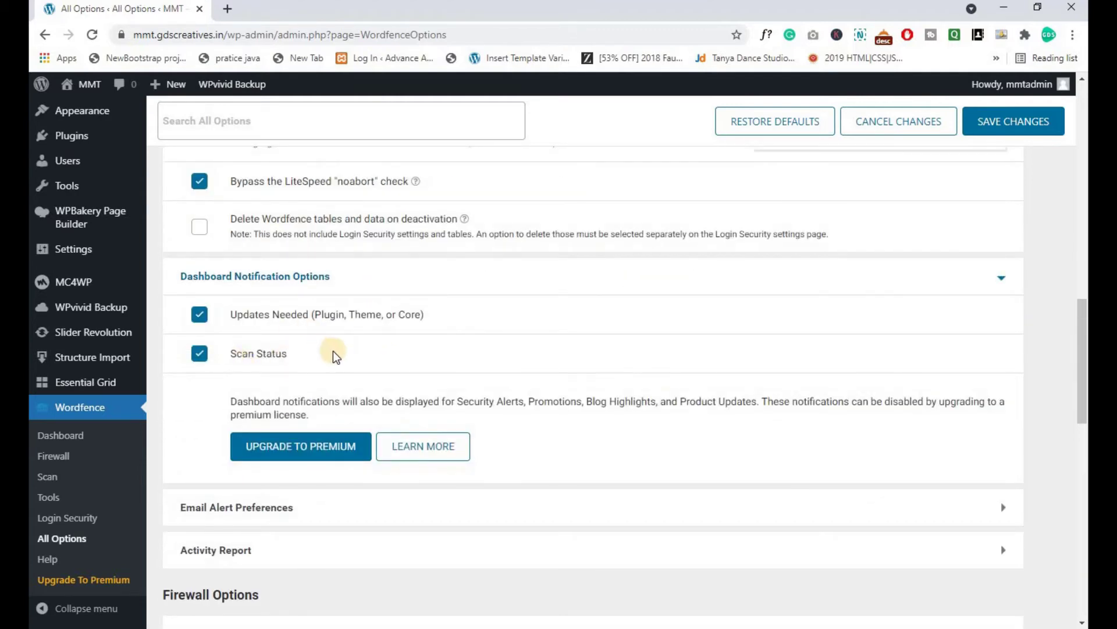
scroll(299, 316, "down", 3)
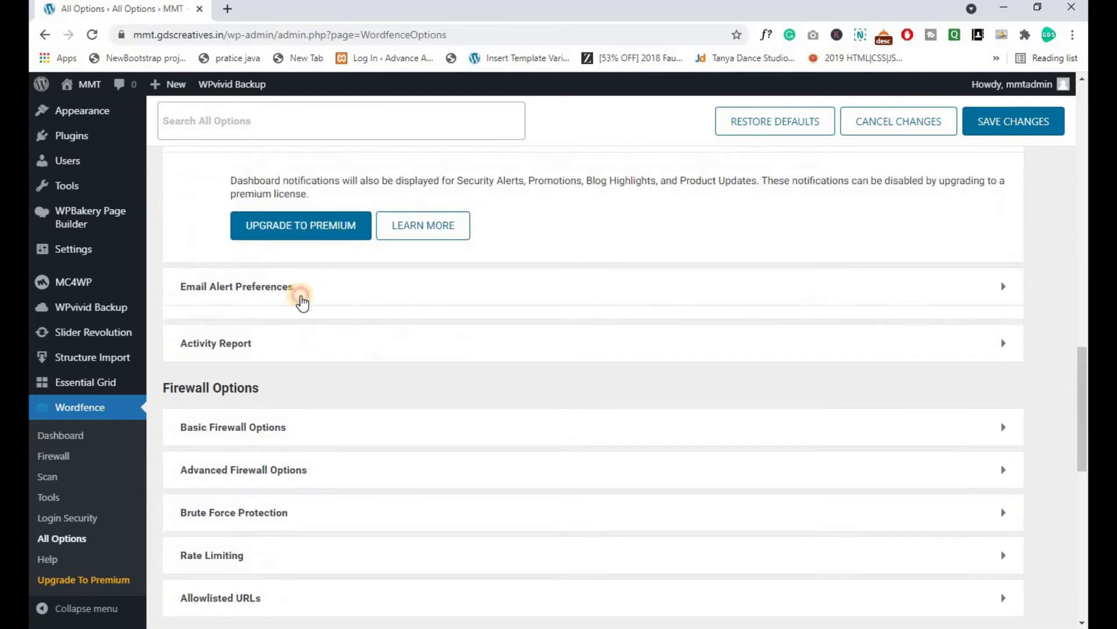
- In Email Alert Preferences, limit administrator sign-in alerts to sign-ins from a new device
left_click(299, 292)
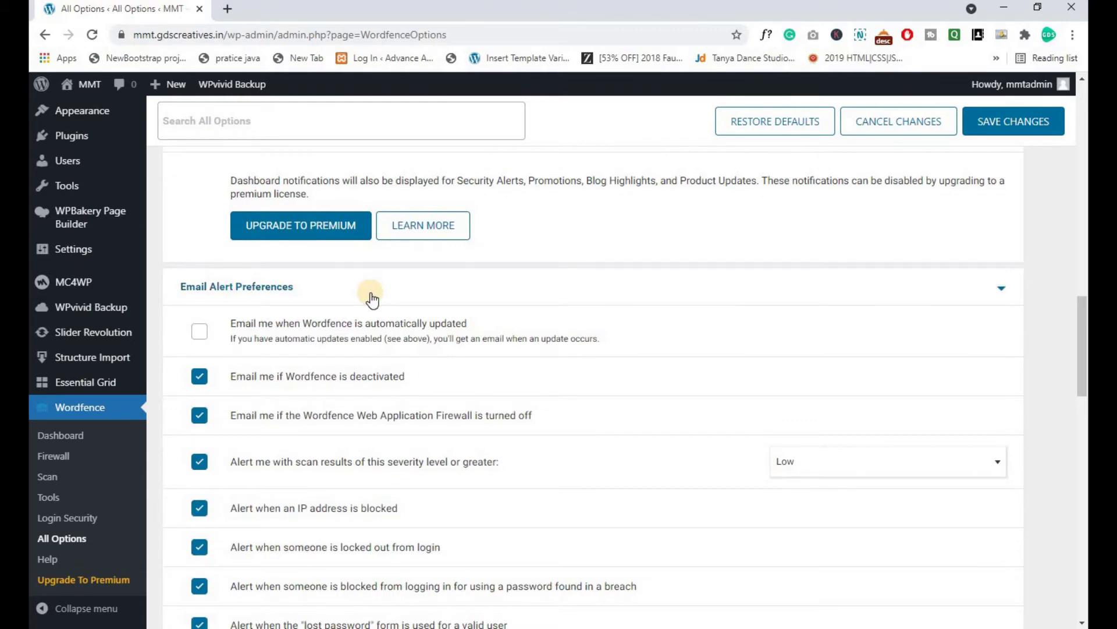
scroll(373, 300, "down", 1)
scroll(374, 297, "down", 1)
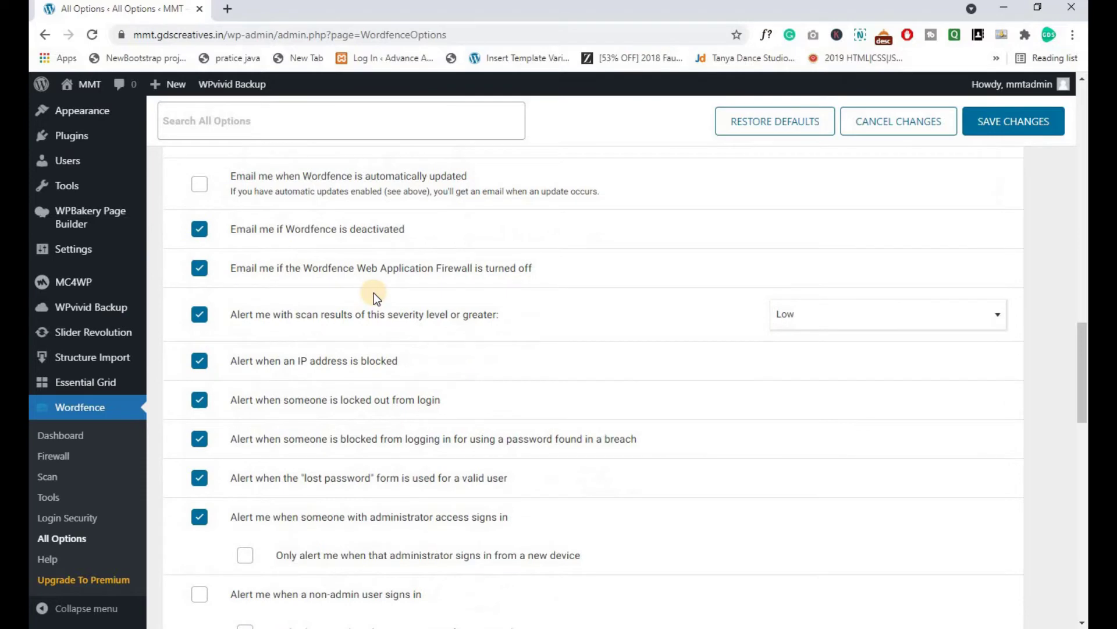
scroll(374, 292, "down", 3)
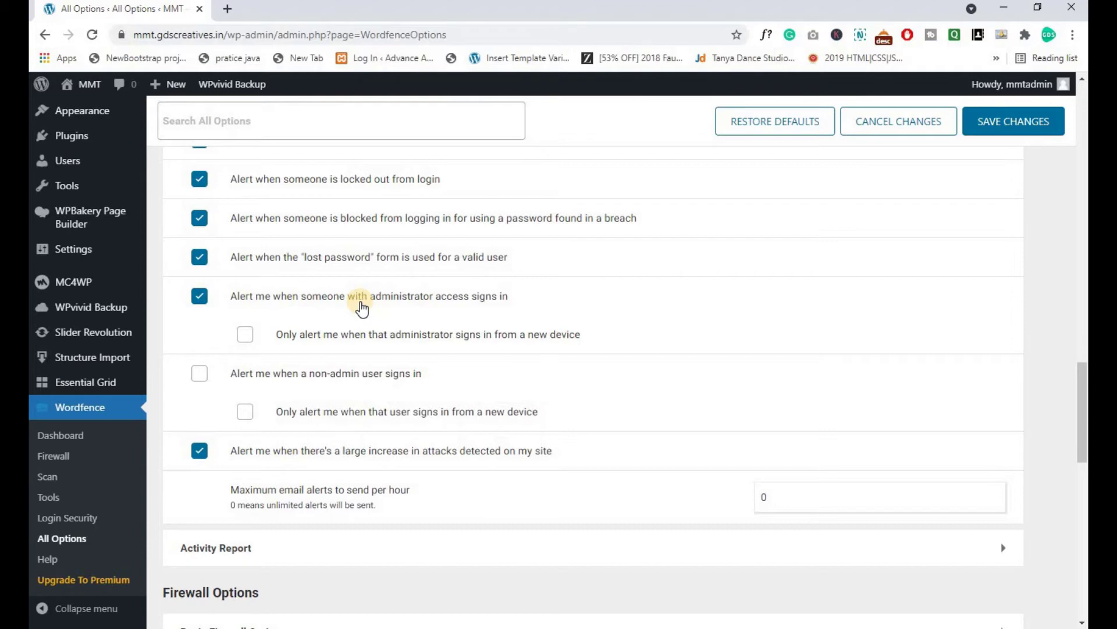
left_click(244, 334)
- Review the Basic Firewall, Advanced Firewall and Brute Force Protection settings under Firewall Options
scroll(285, 402, "down", 6)
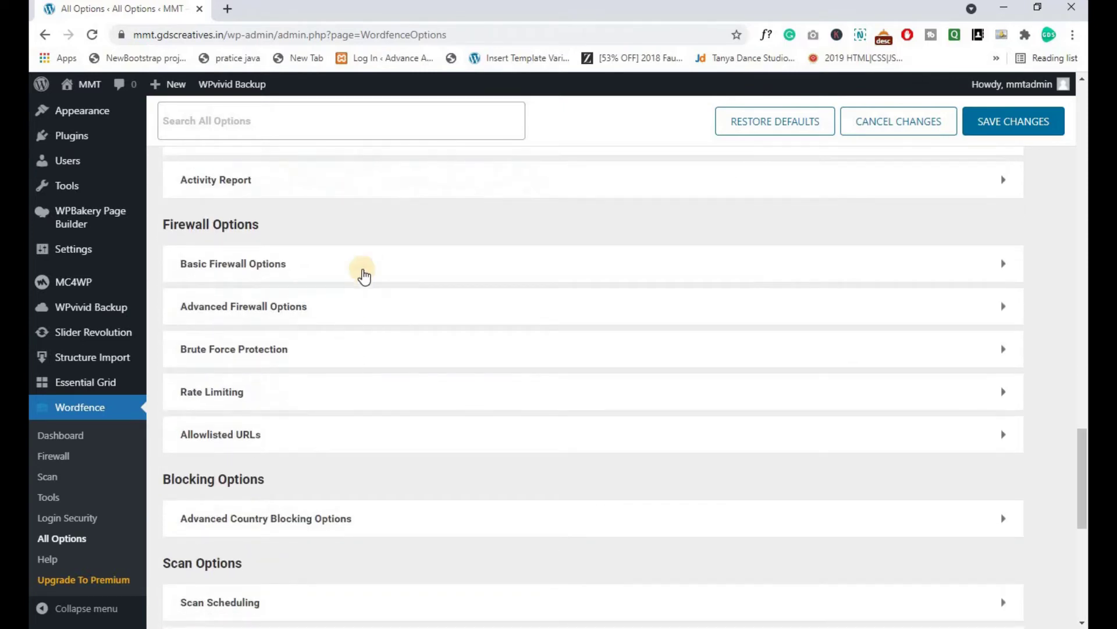
left_click(363, 273)
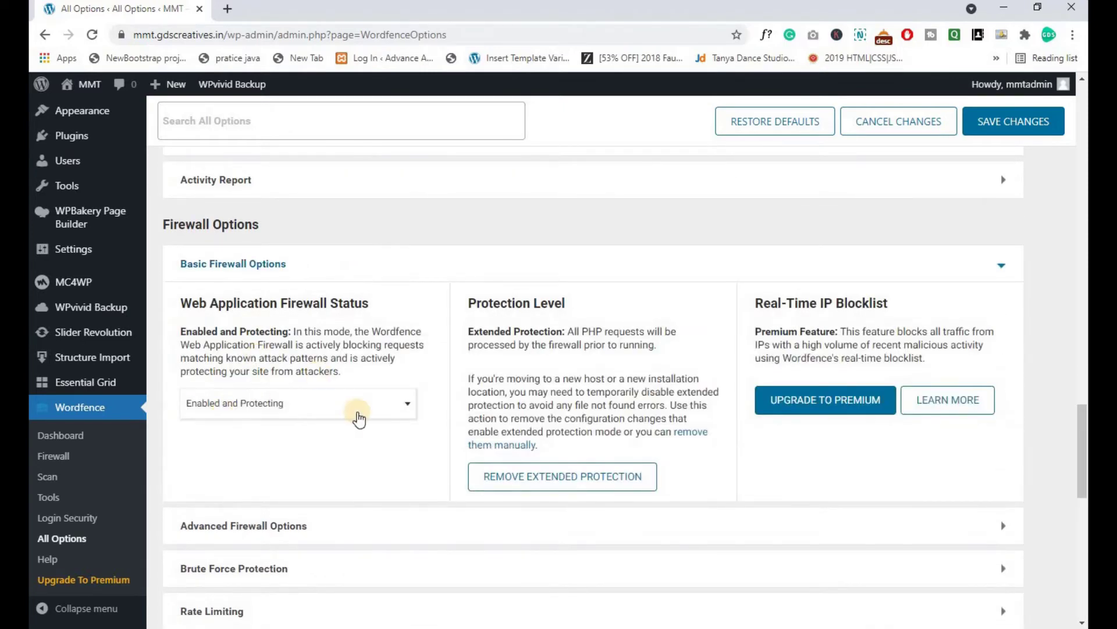
scroll(357, 412, "down", 2)
scroll(365, 400, "down", 3)
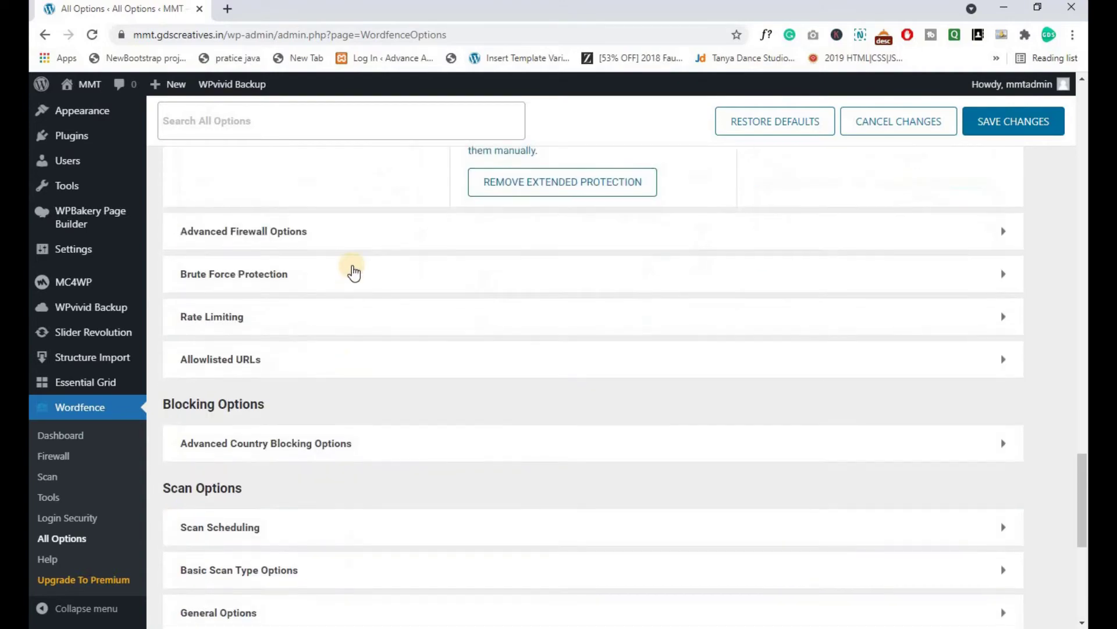
left_click(357, 236)
scroll(386, 309, "down", 15)
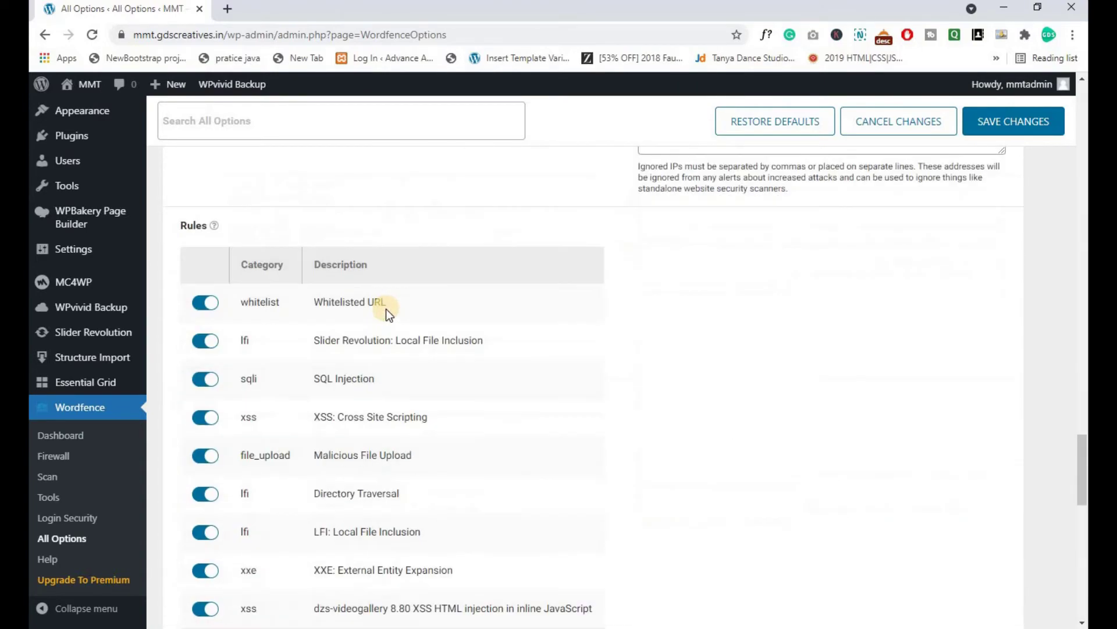
scroll(386, 308, "down", 3)
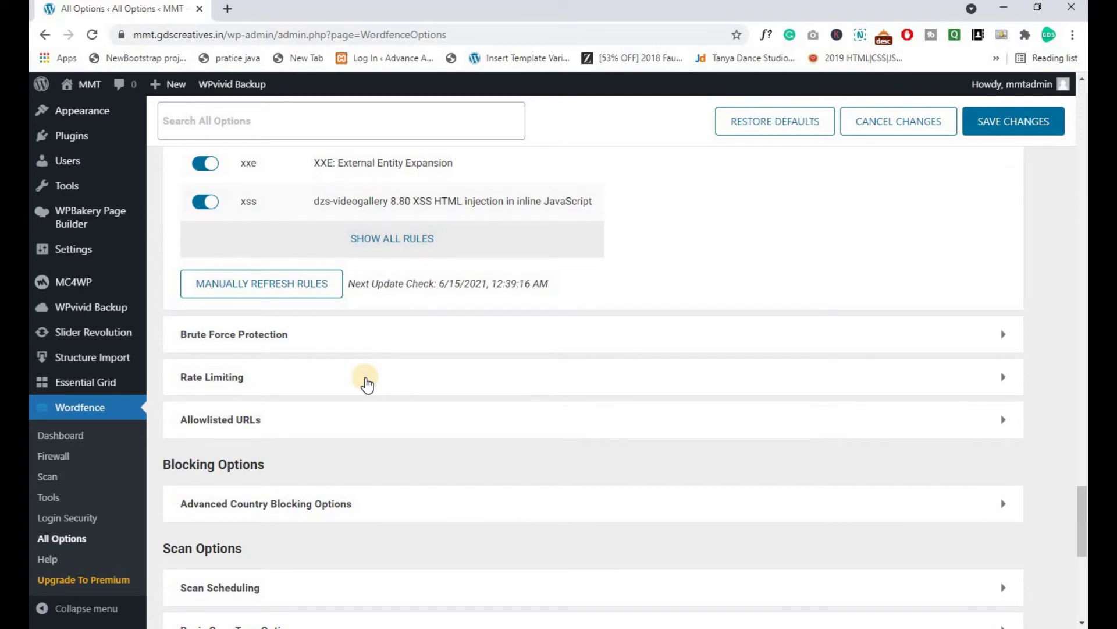
left_click(356, 342)
scroll(356, 343, "down", 5)
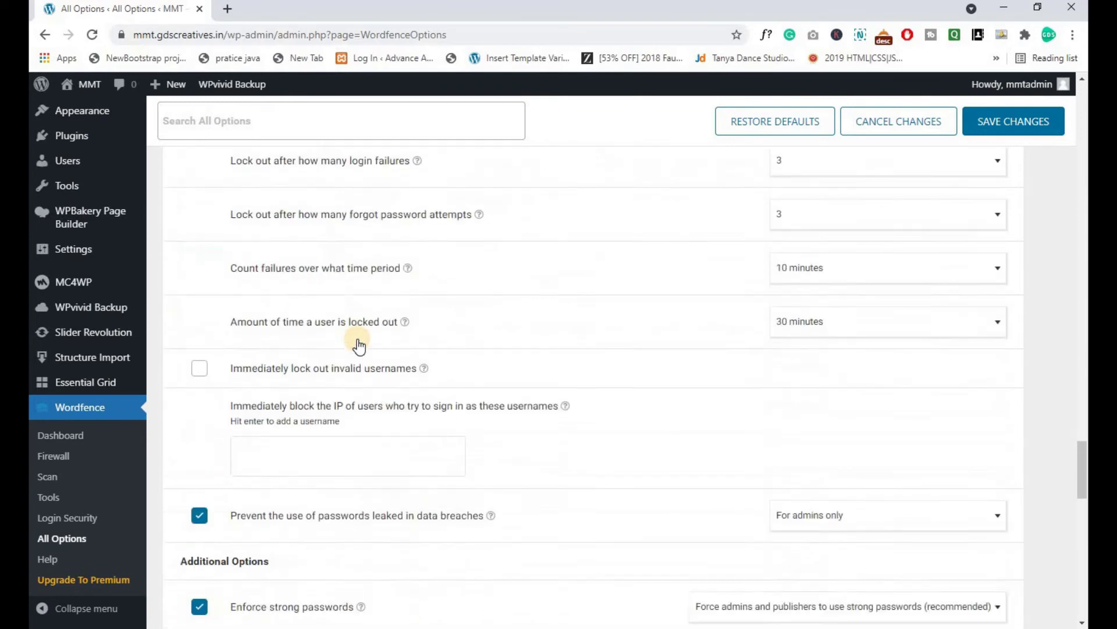
scroll(357, 343, "down", 15)
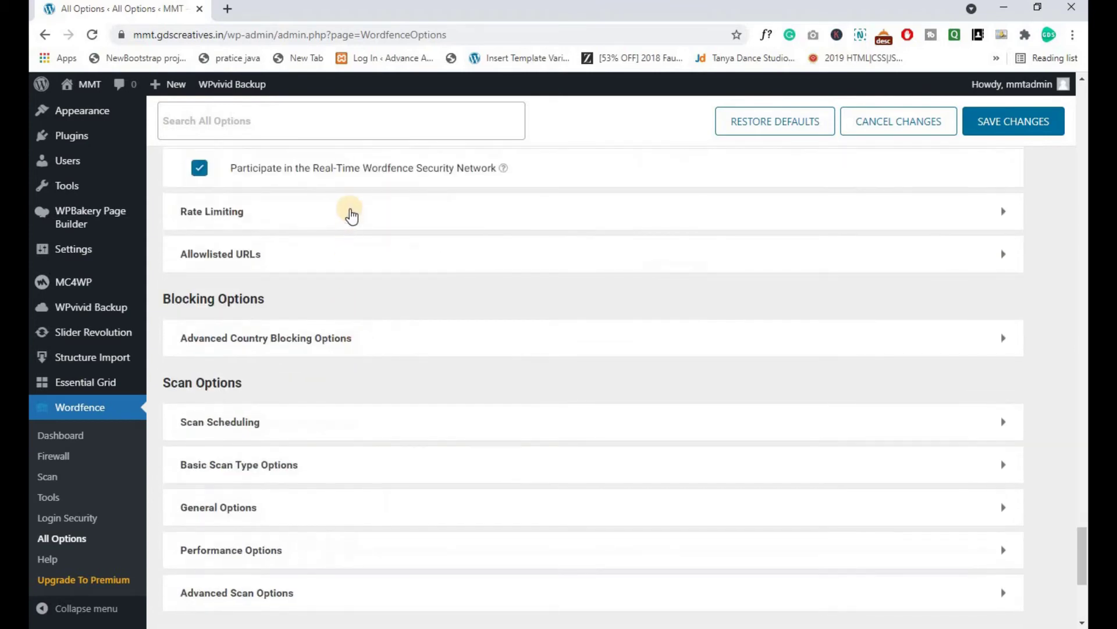
- Expand Rate Limiting and set the threshold for anyone's requests to 120 per minute
left_click(351, 214)
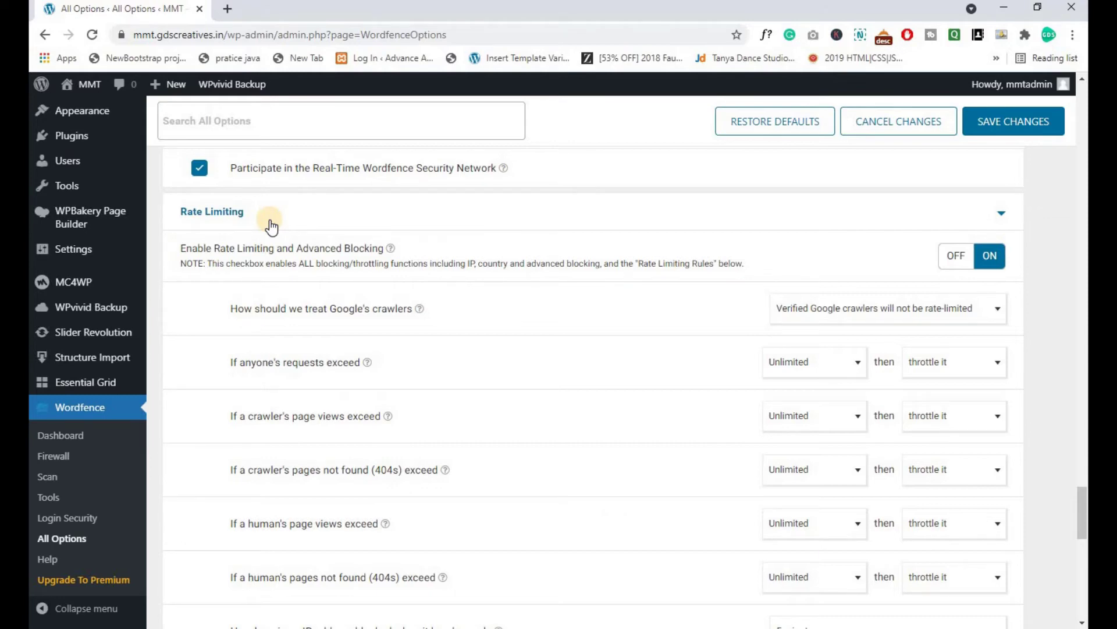
scroll(375, 273, "down", 3)
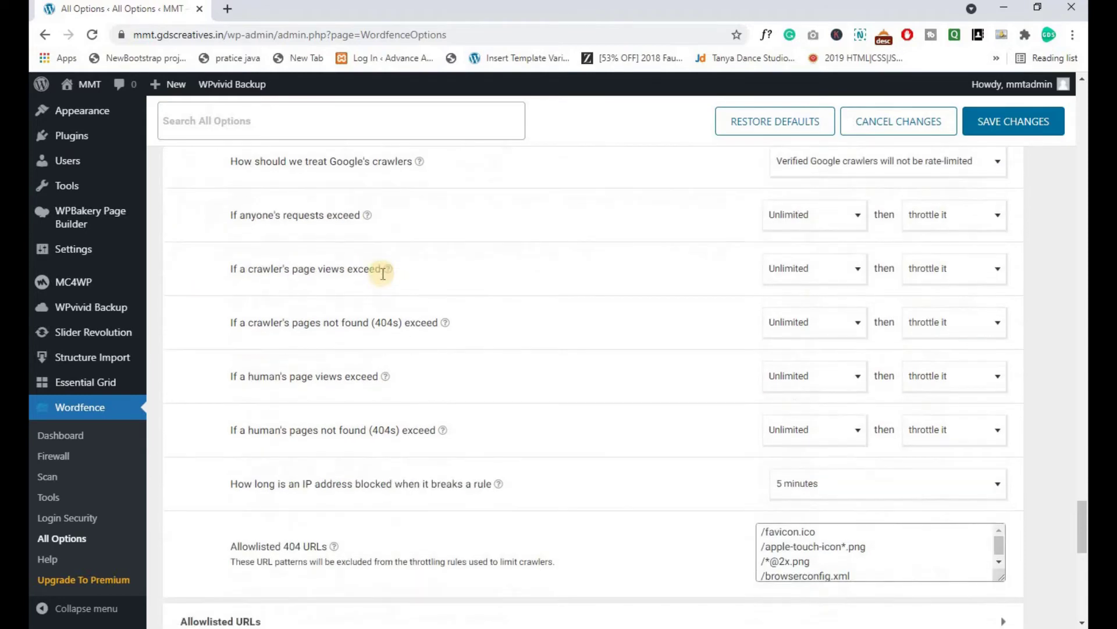
left_click(835, 231)
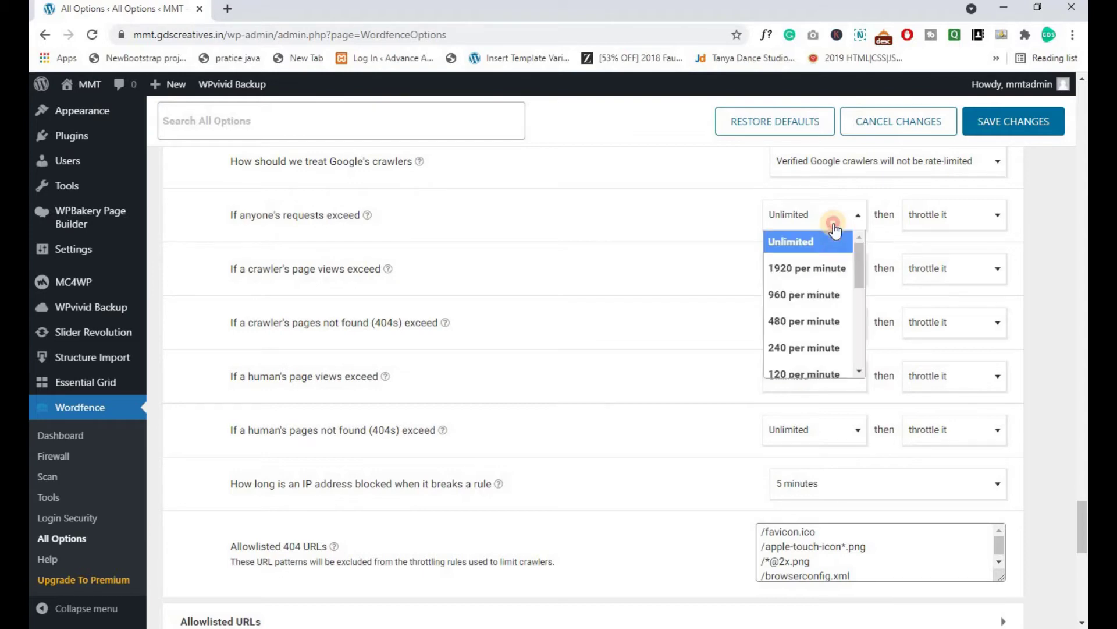
scroll(803, 350, "down", 2)
left_click(806, 299)
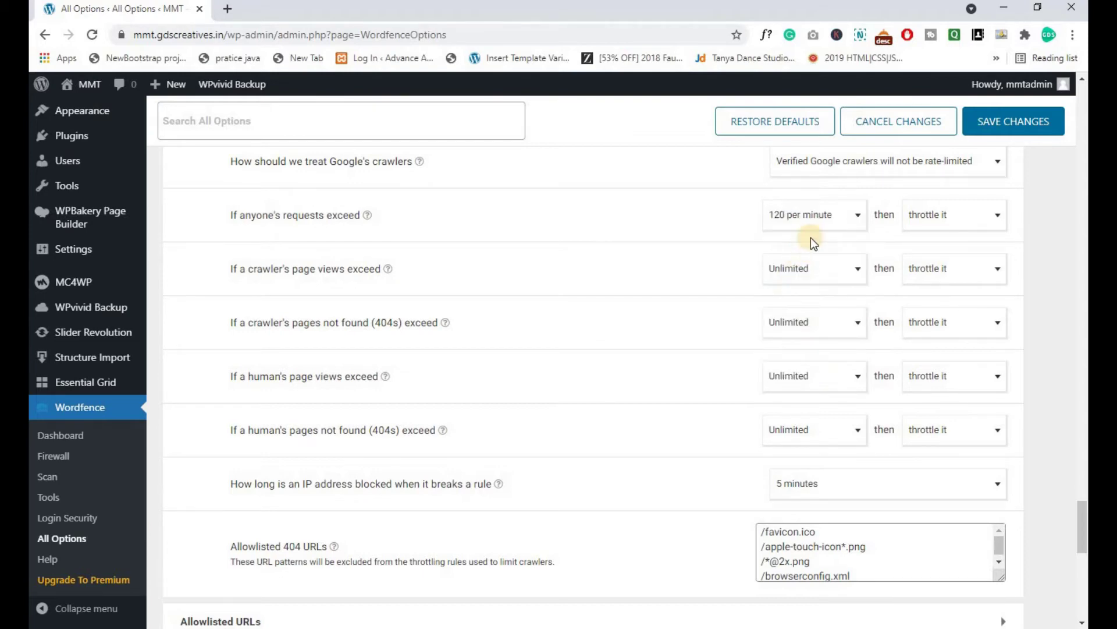
- Set the rate limit for a crawler's page views to 120 per minute
left_click(804, 269)
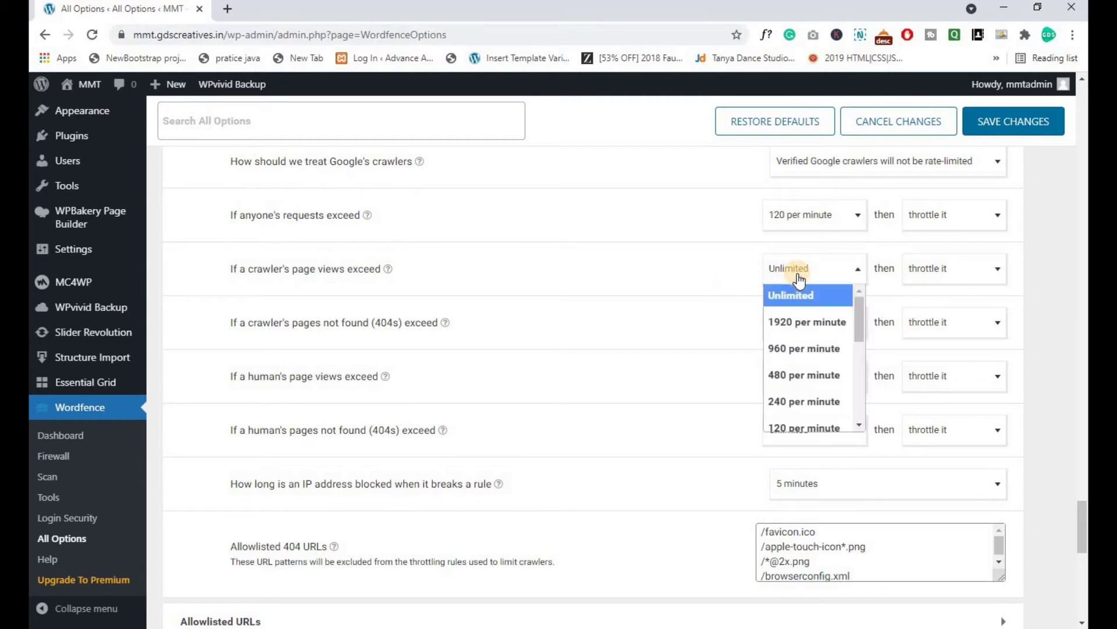
left_click(795, 429)
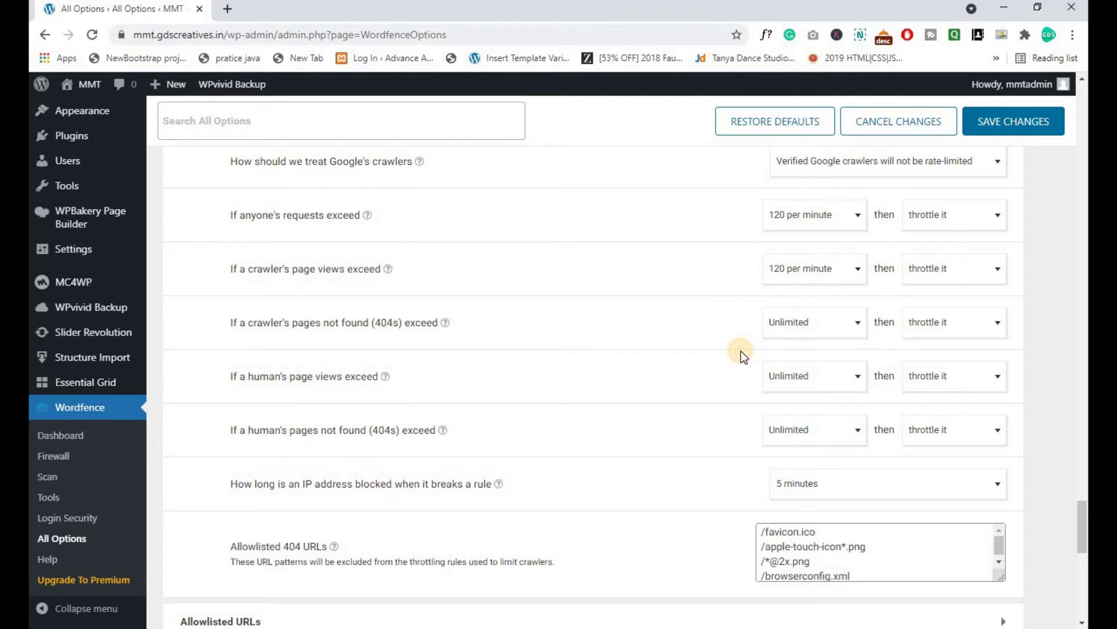
left_click(784, 279)
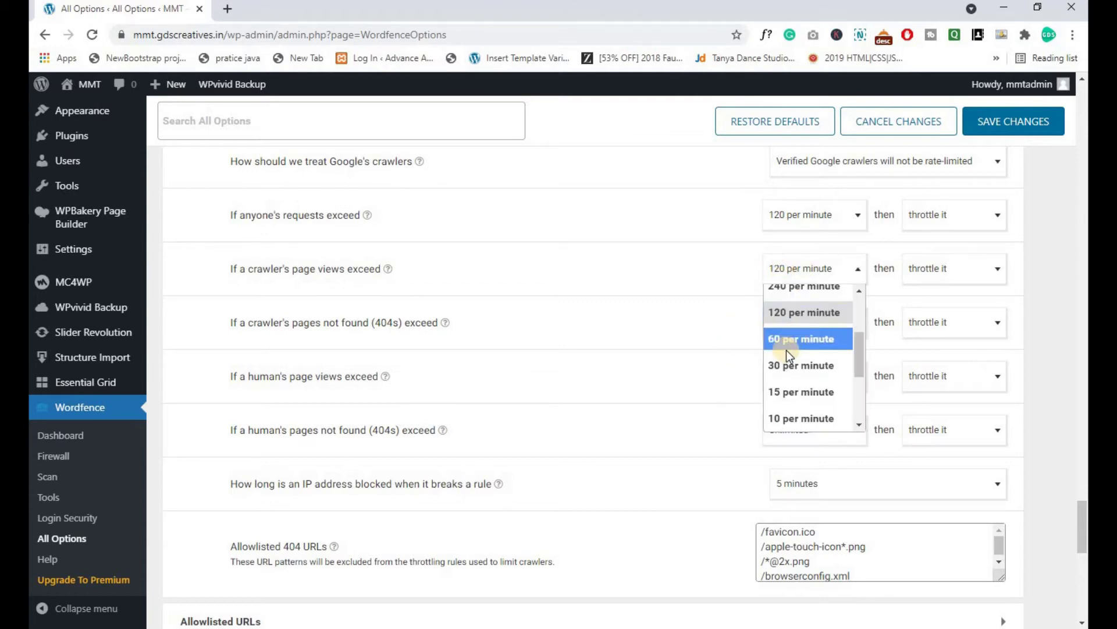
left_click(788, 291)
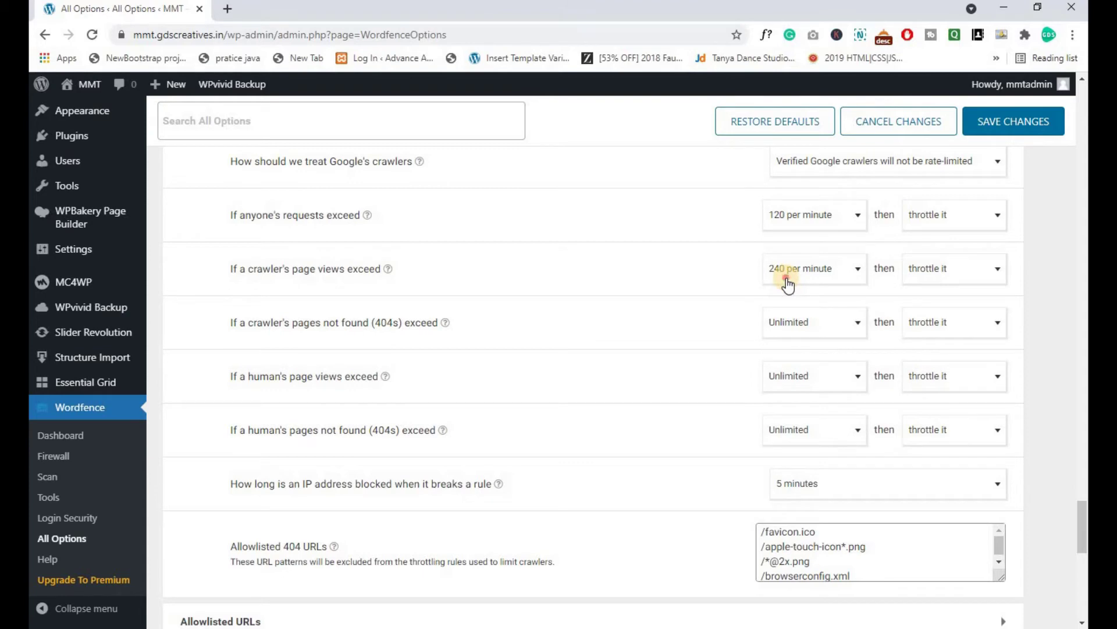
left_click(786, 277)
left_click(794, 426)
- Set the rate limit for a crawler's pages not found (404s) to 60 per minute
left_click(815, 326)
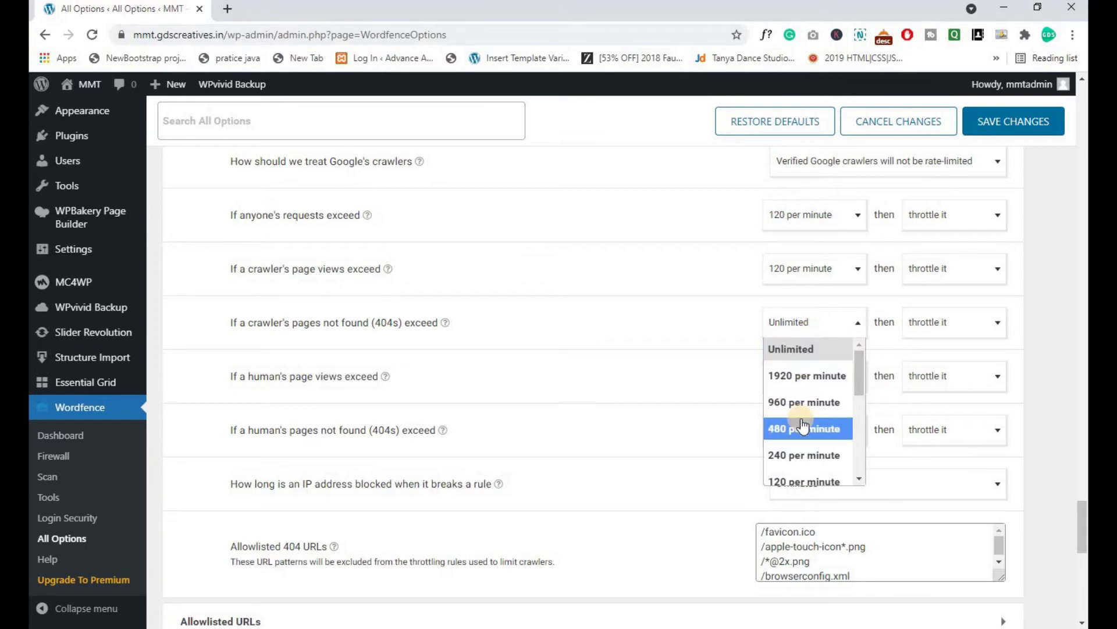
scroll(817, 429, "down", 1)
left_click(797, 446)
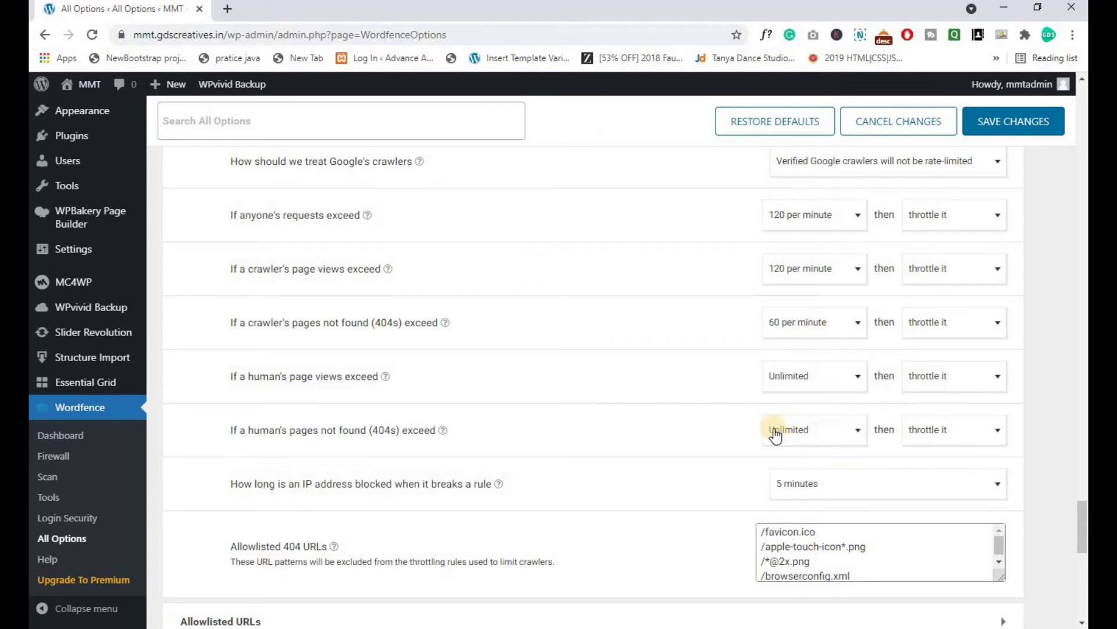
- Set the rate limits for humans to 120 page views per minute and 60 pages not found (404s) per minute
left_click(790, 386)
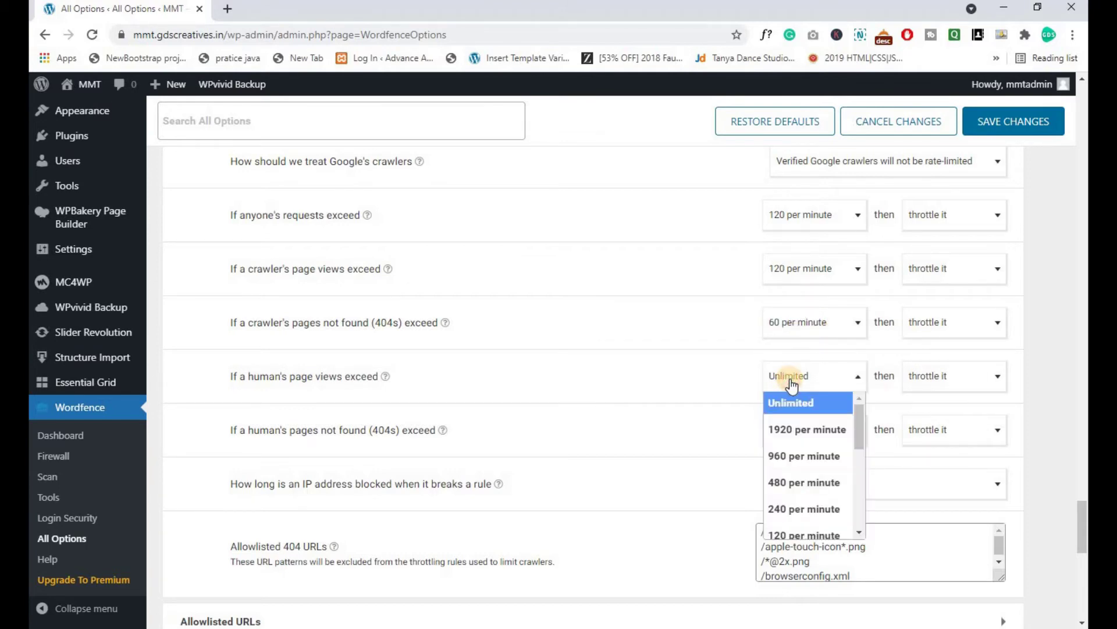
left_click(796, 535)
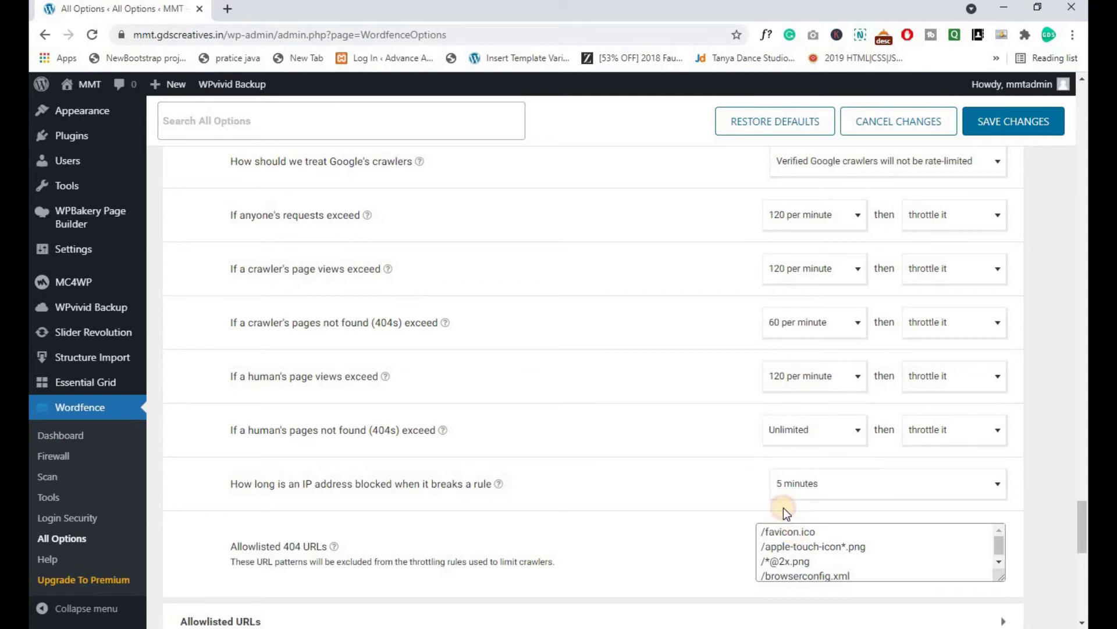
left_click(790, 434)
scroll(787, 567, "down", 1)
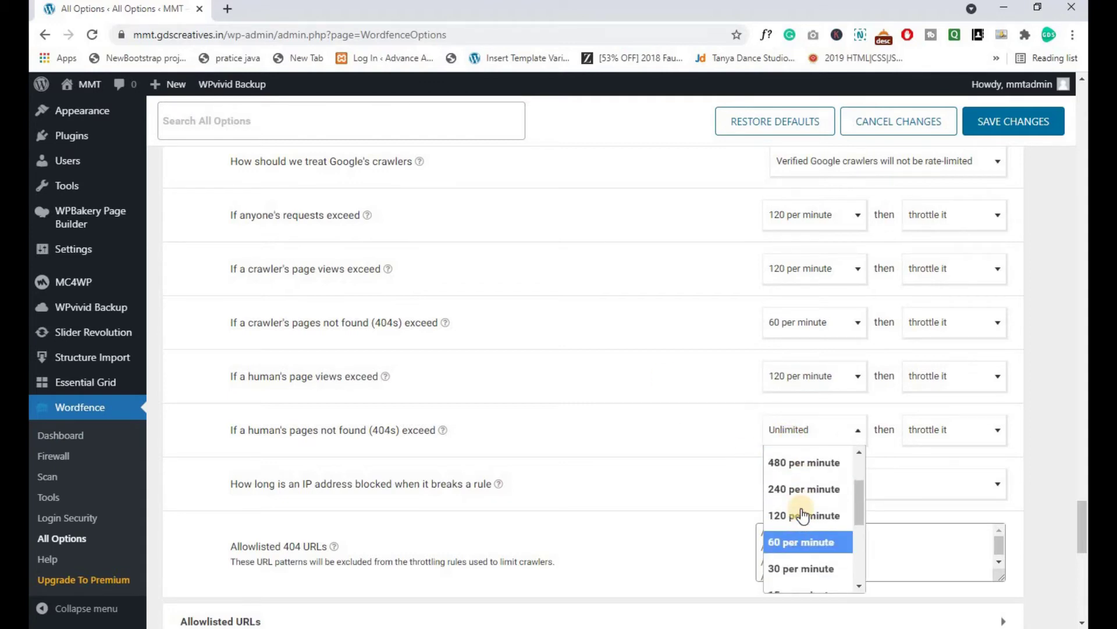
left_click(784, 543)
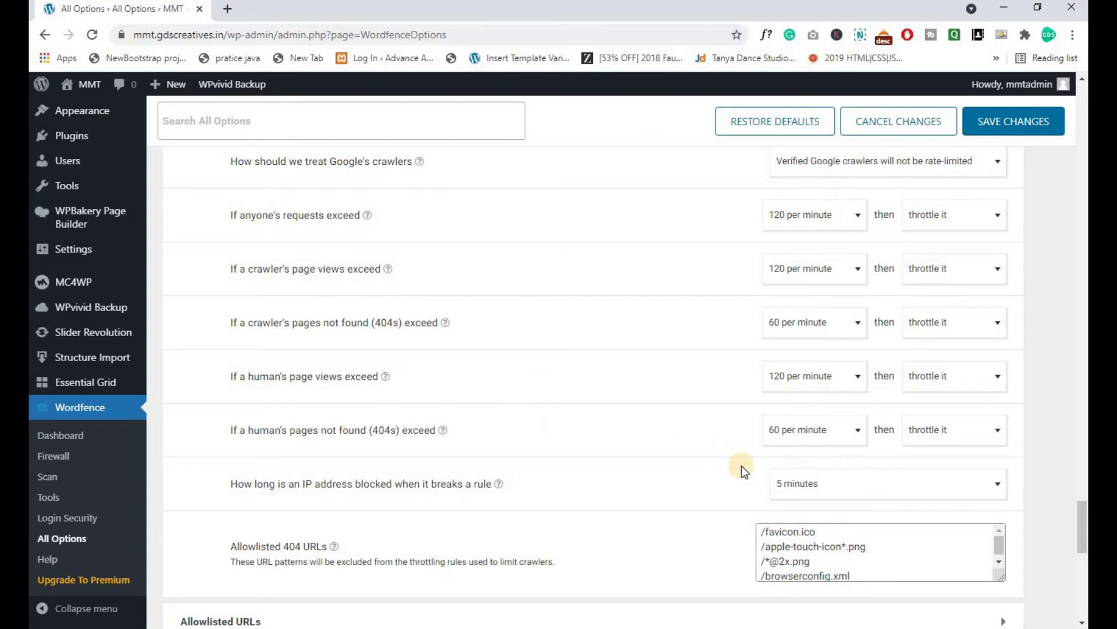
scroll(429, 298, "down", 5)
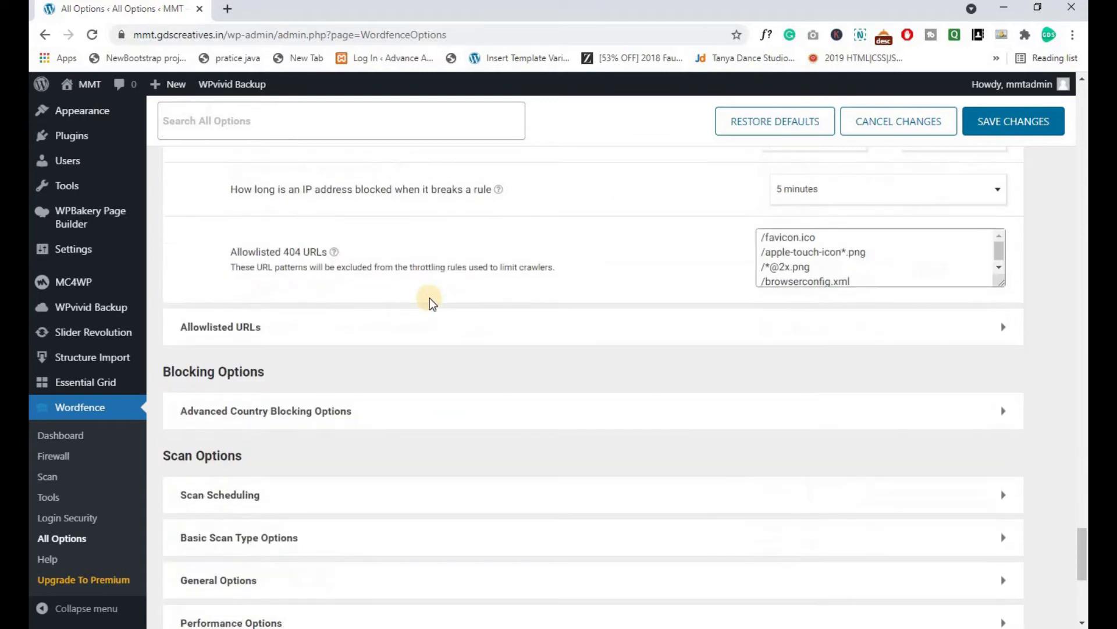
- Expand Scan Scheduling to check that scheduled scans are enabled, and set the basic scan type to High Sensitivity
scroll(382, 332, "down", 3)
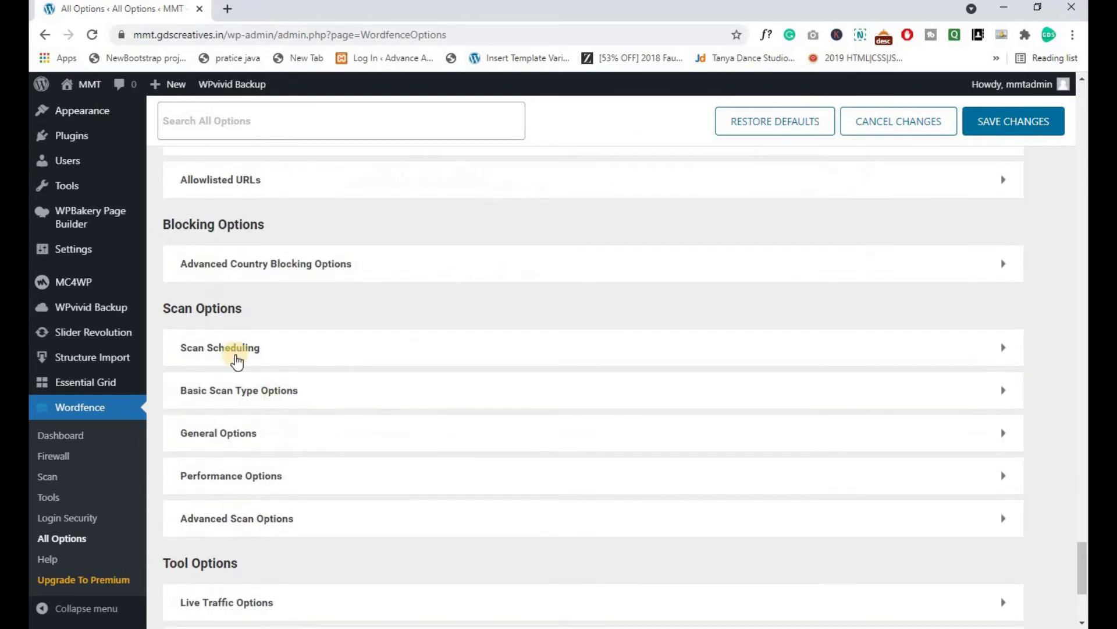
left_click(305, 352)
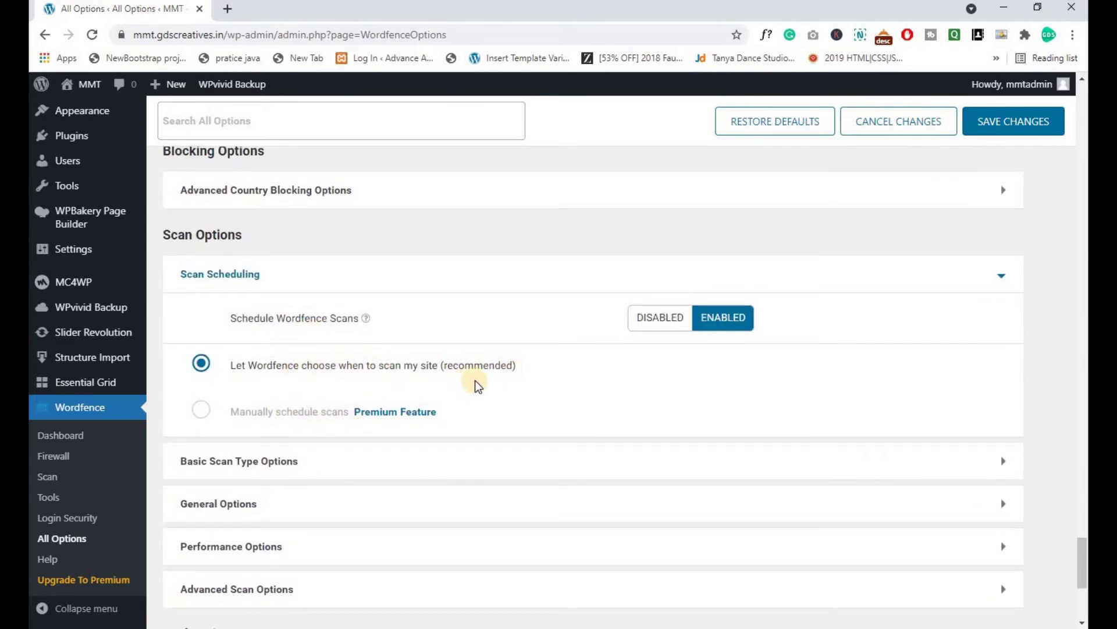
scroll(466, 368, "down", 3)
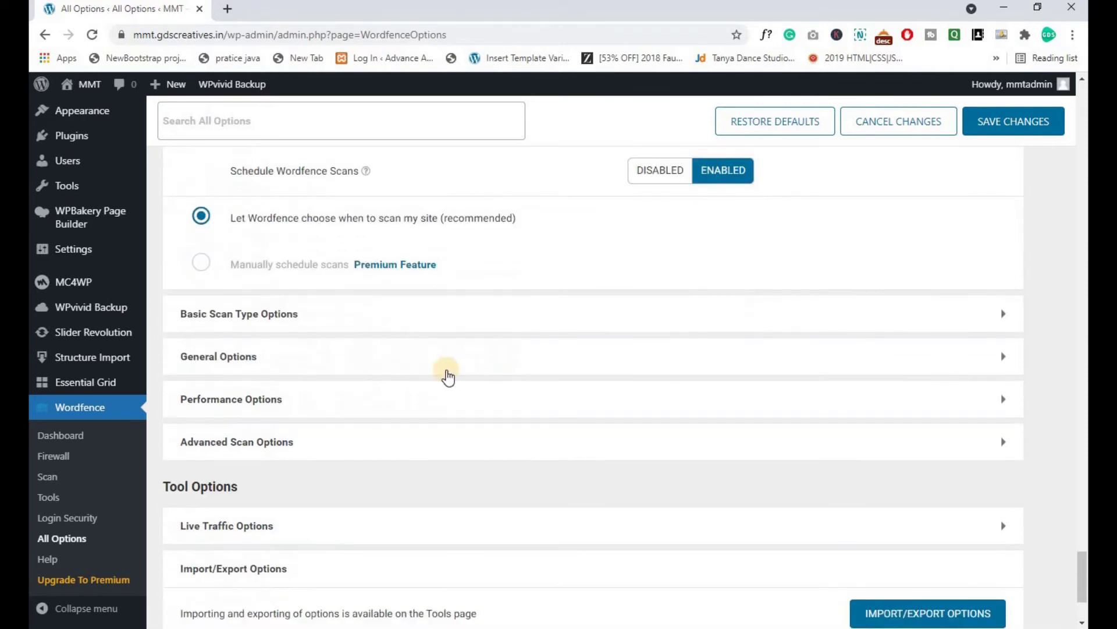
left_click(389, 317)
scroll(386, 319, "down", 2)
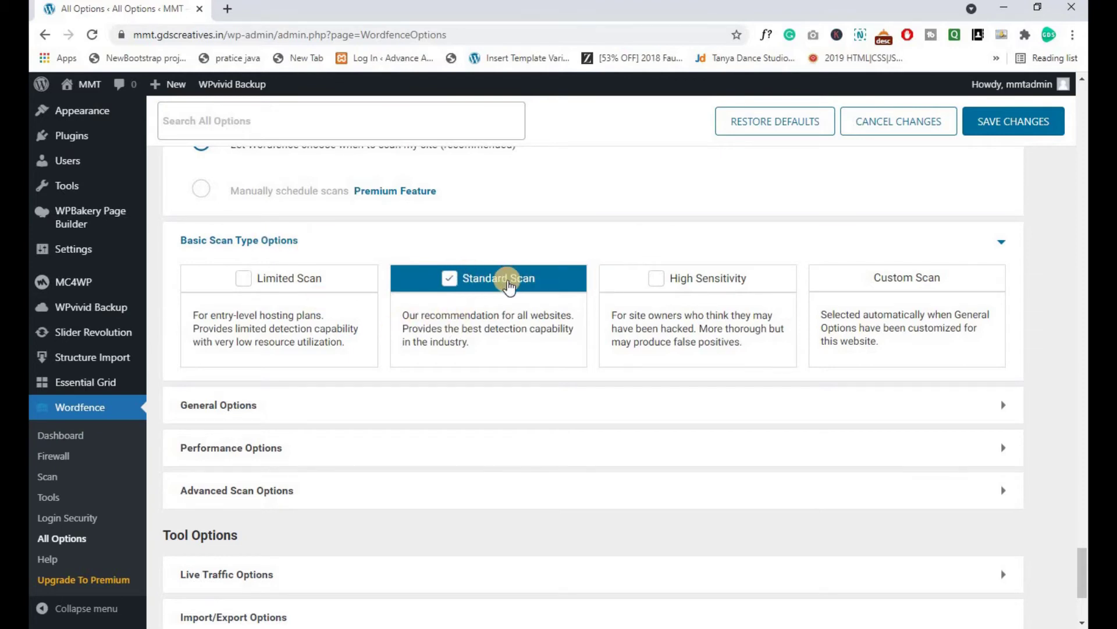
left_click(656, 279)
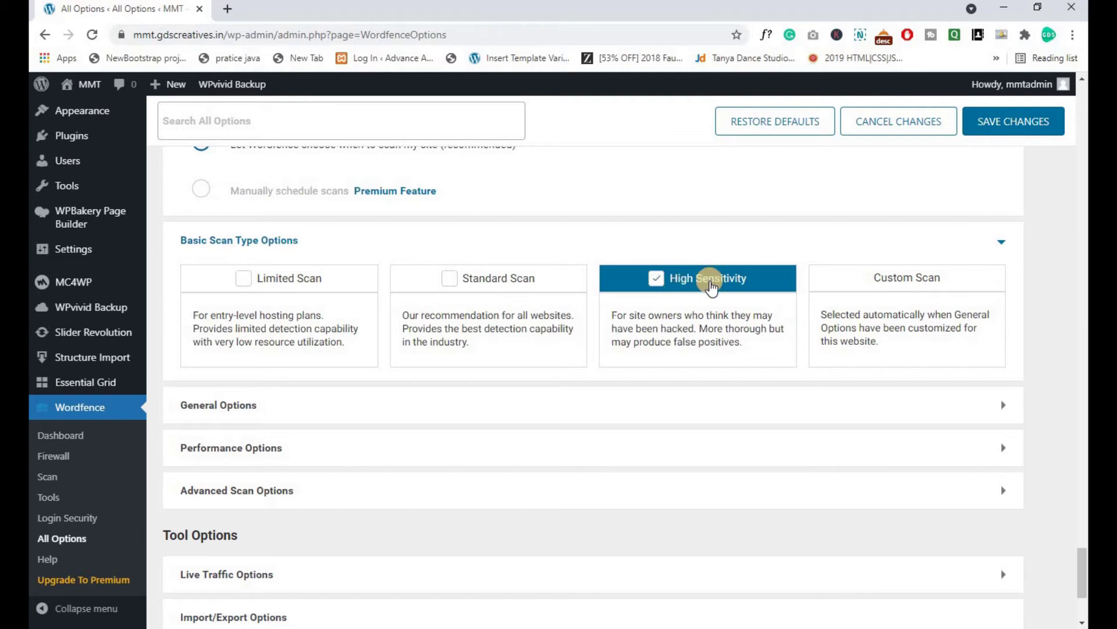
- Expand the General Options under Scan Options and review which scan checks are enabled
scroll(351, 188, "down", 4)
left_click(351, 192)
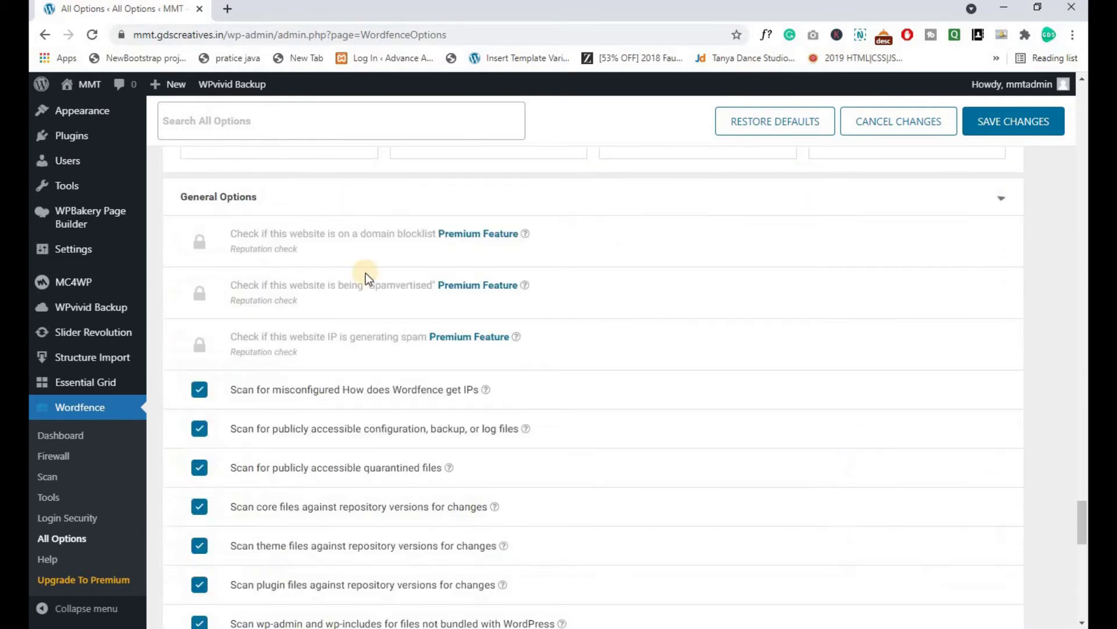
scroll(389, 354, "down", 5)
scroll(389, 354, "down", 8)
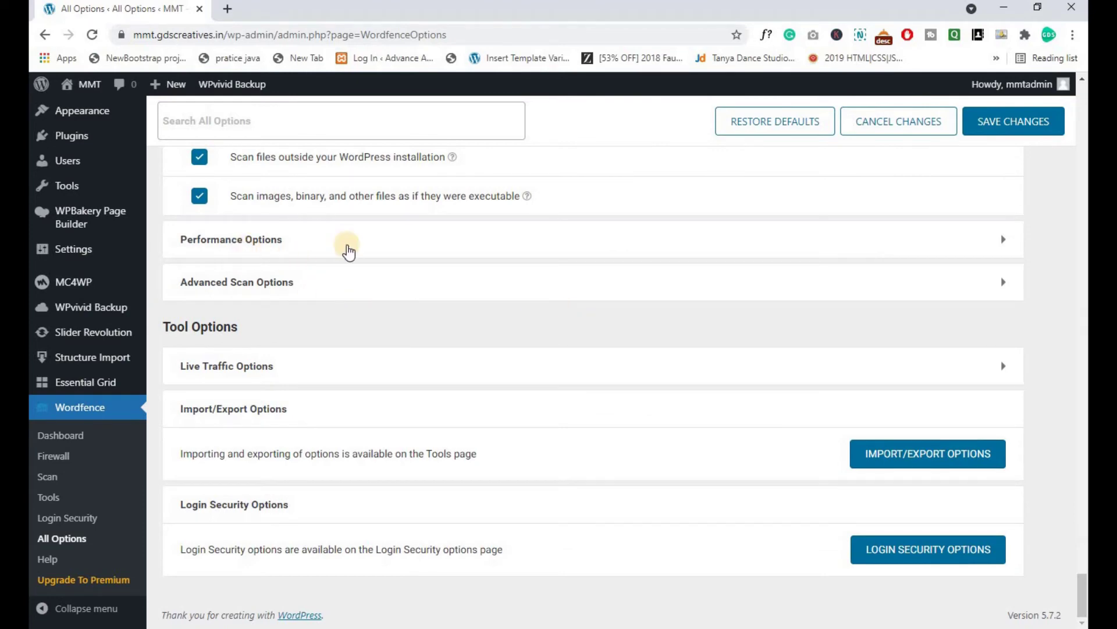
- Look over the Advanced Scan Options, collapse them without entering anything, and save the Wordfence option changes
left_click(374, 296)
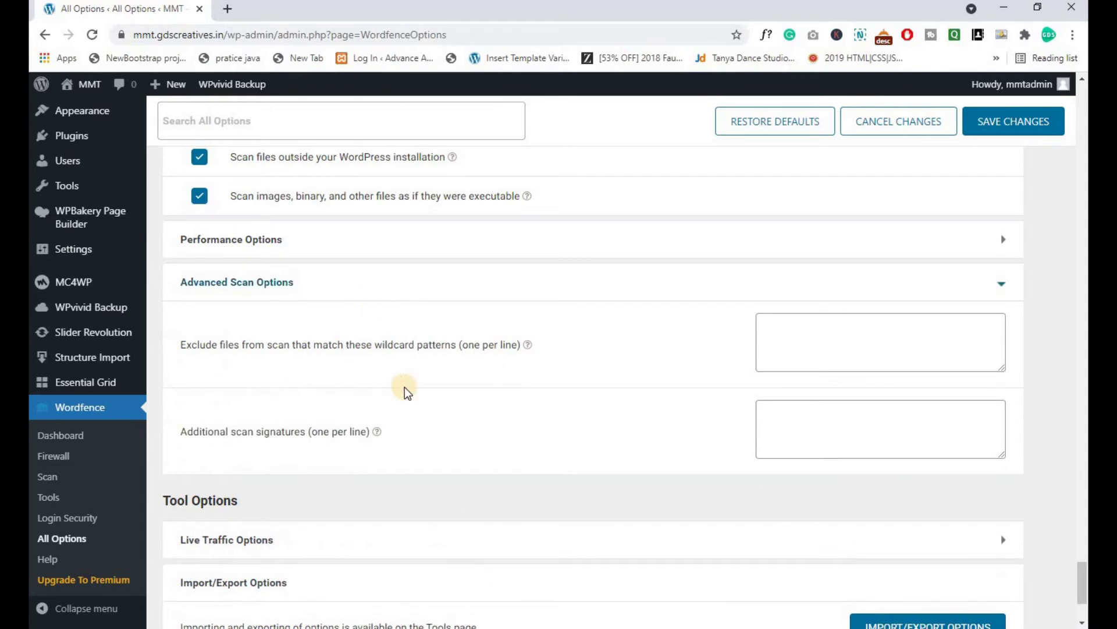
left_click(877, 329)
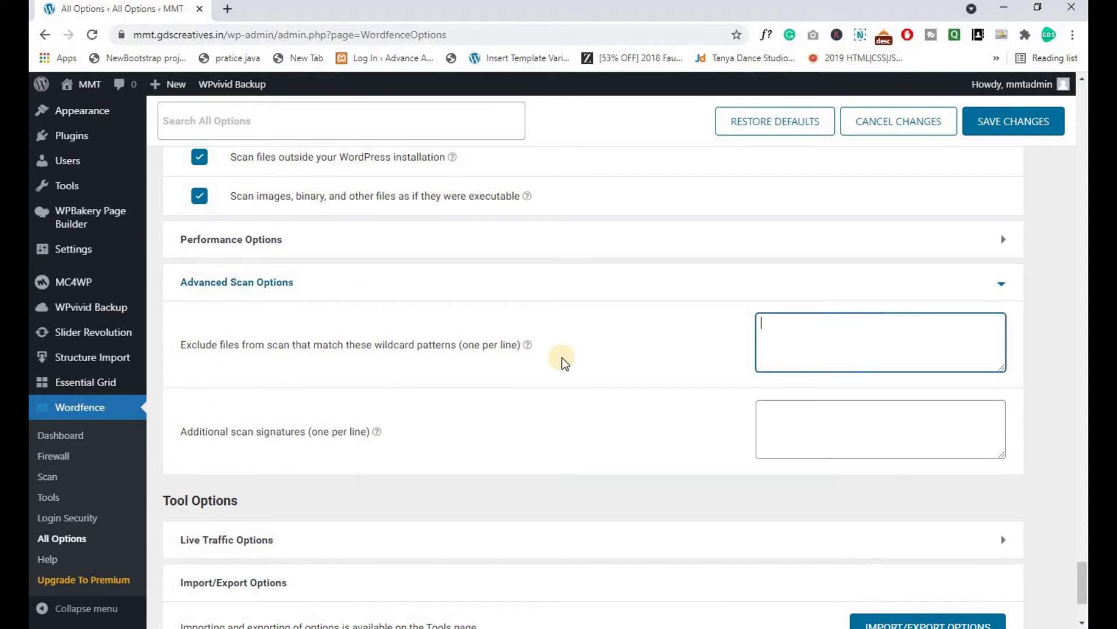
left_click(363, 290)
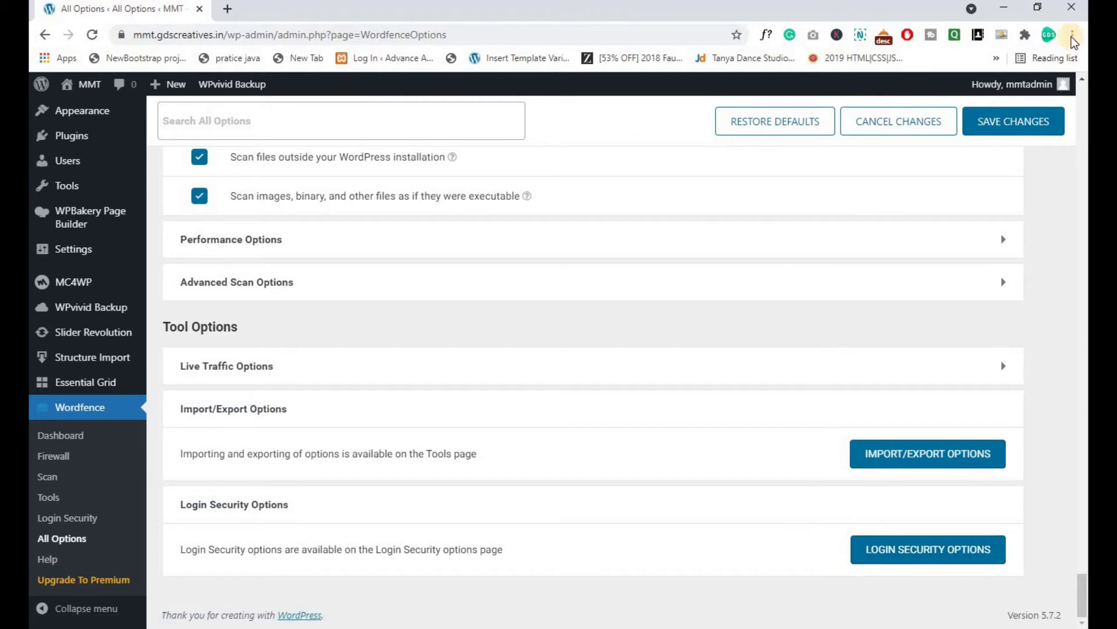
left_click(1006, 134)
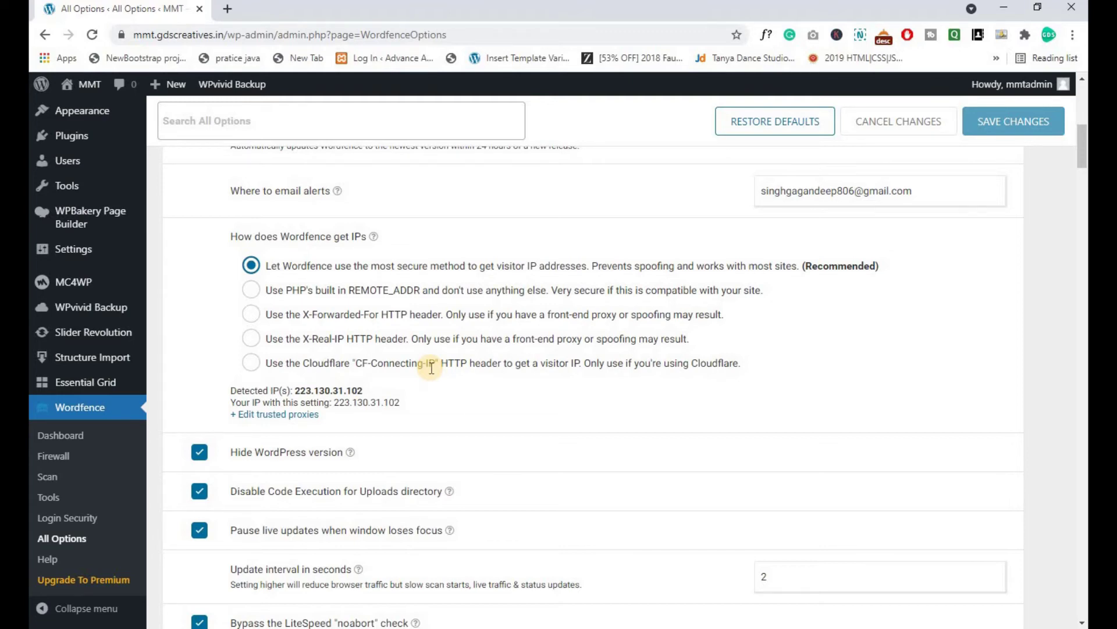
- Go to the Wordfence Scan page, finish its introductory tour and reload the page from the error dialog
left_click(42, 478)
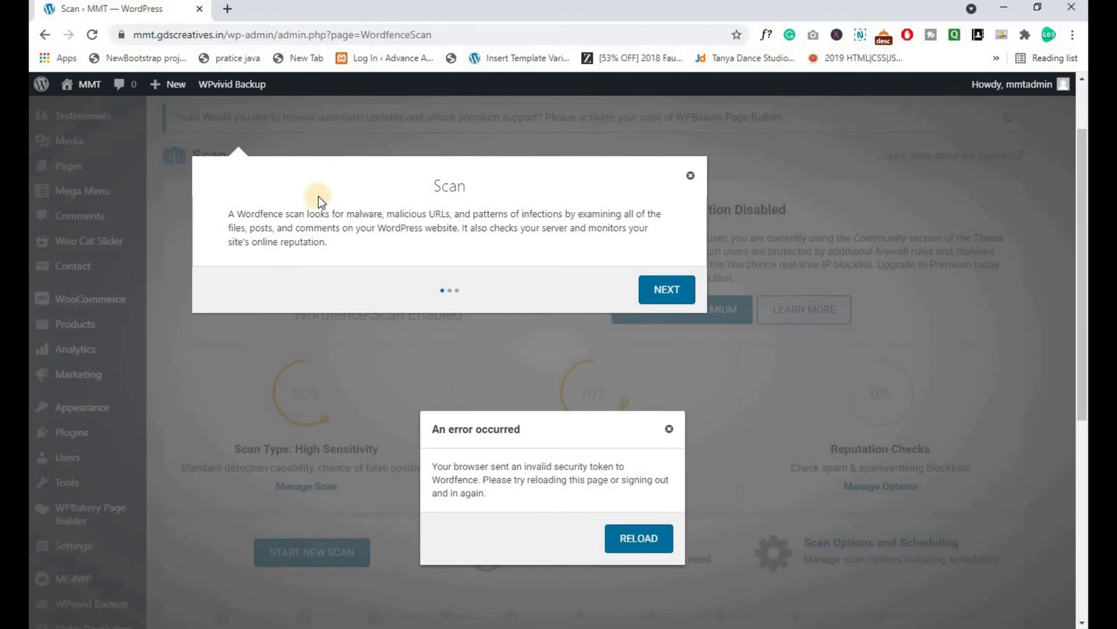
left_click(679, 288)
left_click(709, 319)
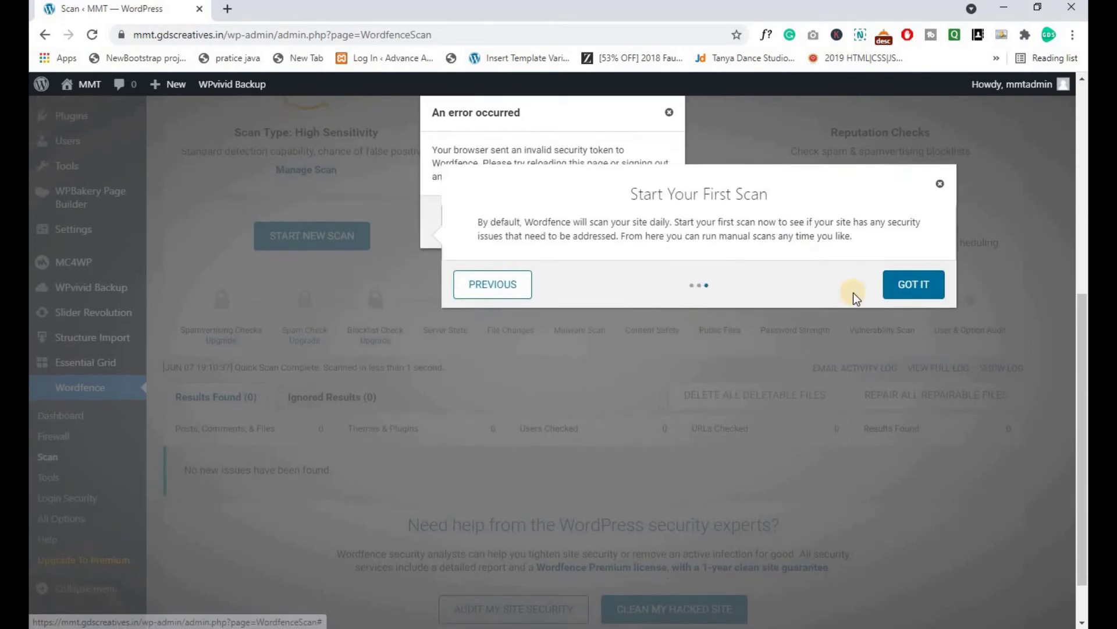
left_click(917, 275)
left_click(637, 206)
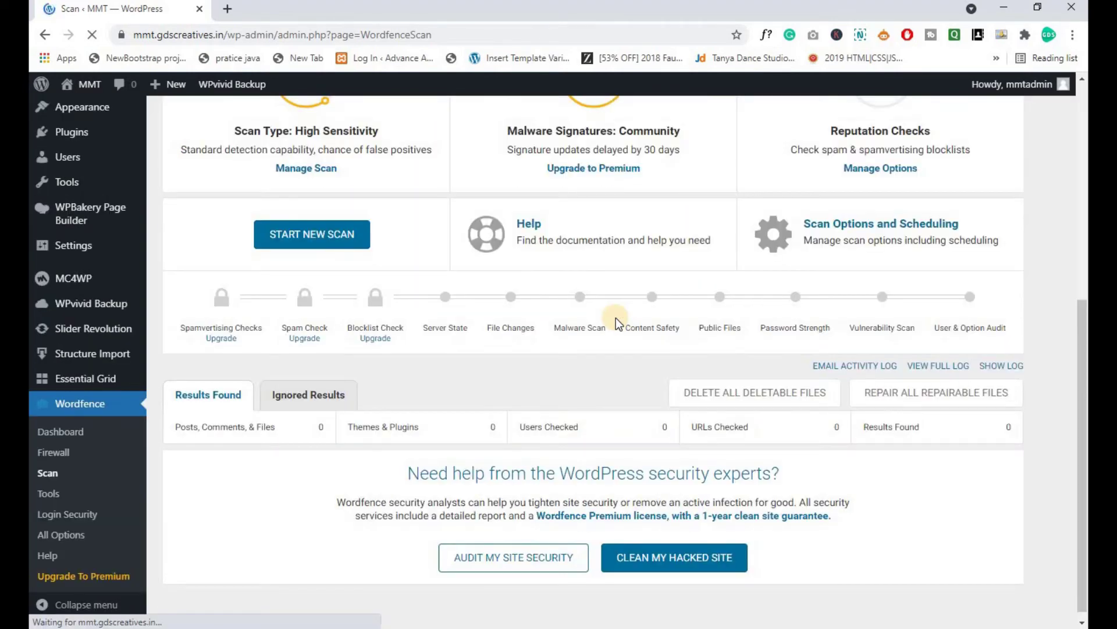
- Start a new Wordfence scan of the site and go to its results
scroll(616, 318, "up", 1)
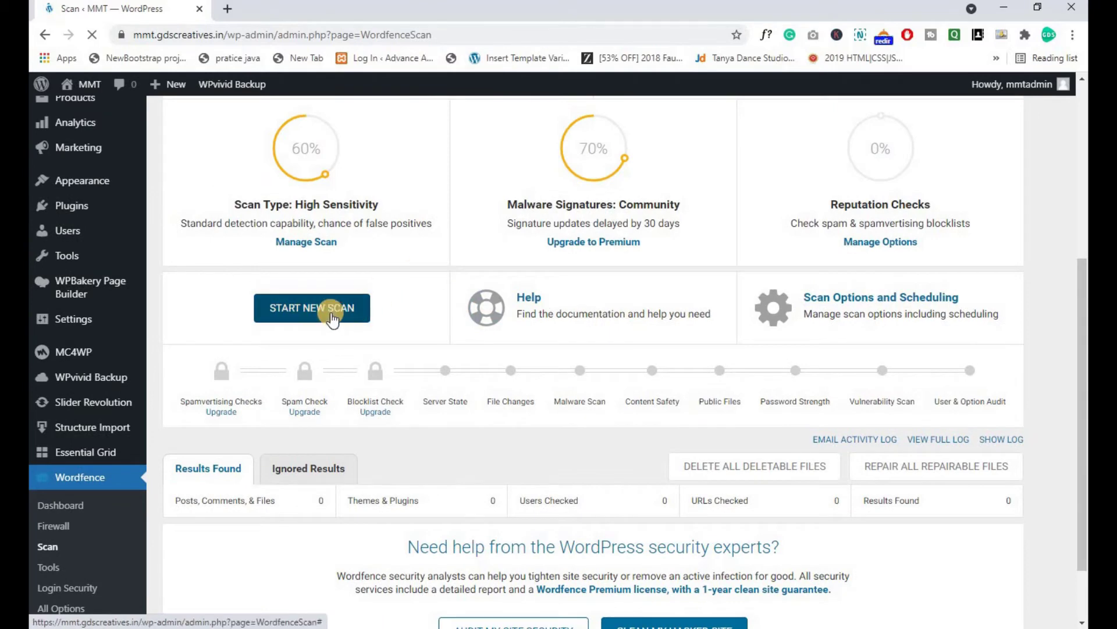
left_click(332, 319)
scroll(386, 261, "down", 2)
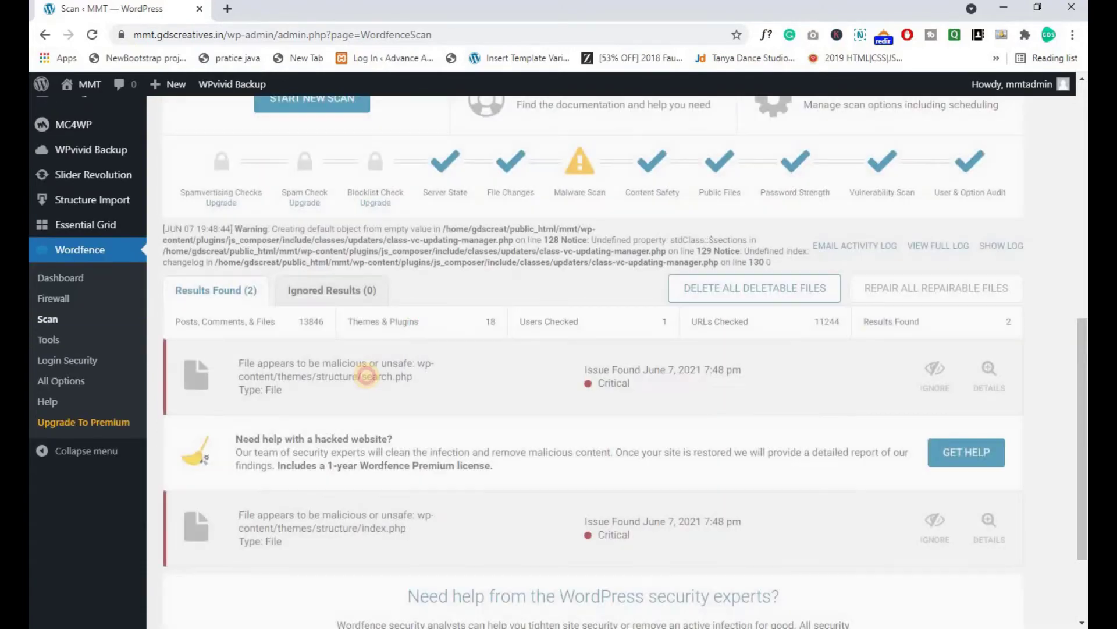
- Examine the completed scan's stages and the files listed as malicious or unsafe, including their severity
scroll(368, 383, "up", 1)
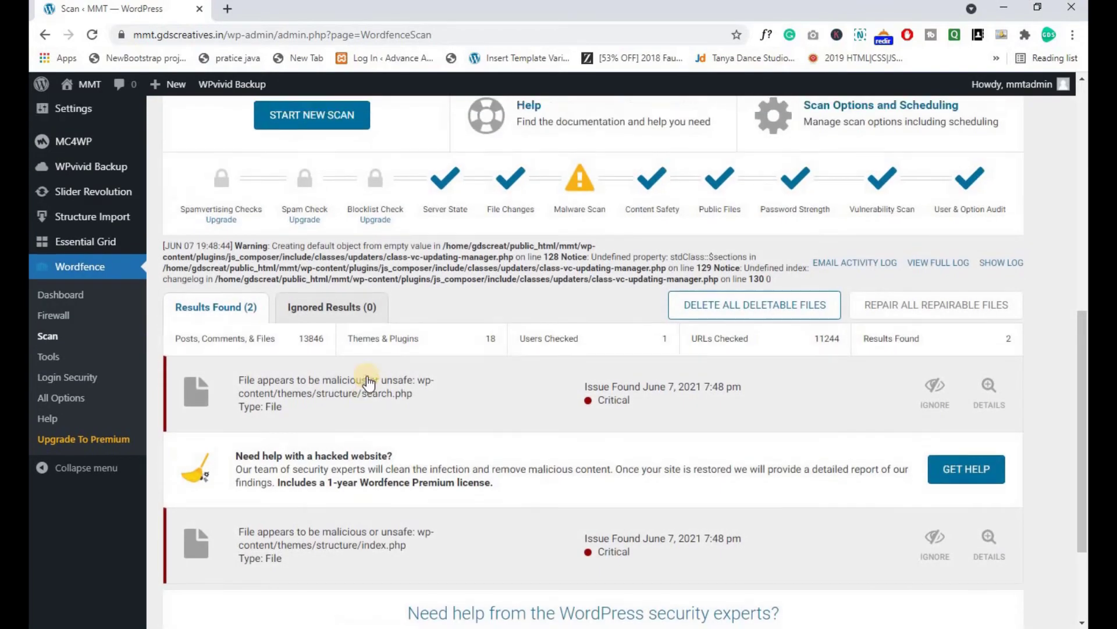
scroll(368, 383, "up", 2)
scroll(368, 383, "down", 1)
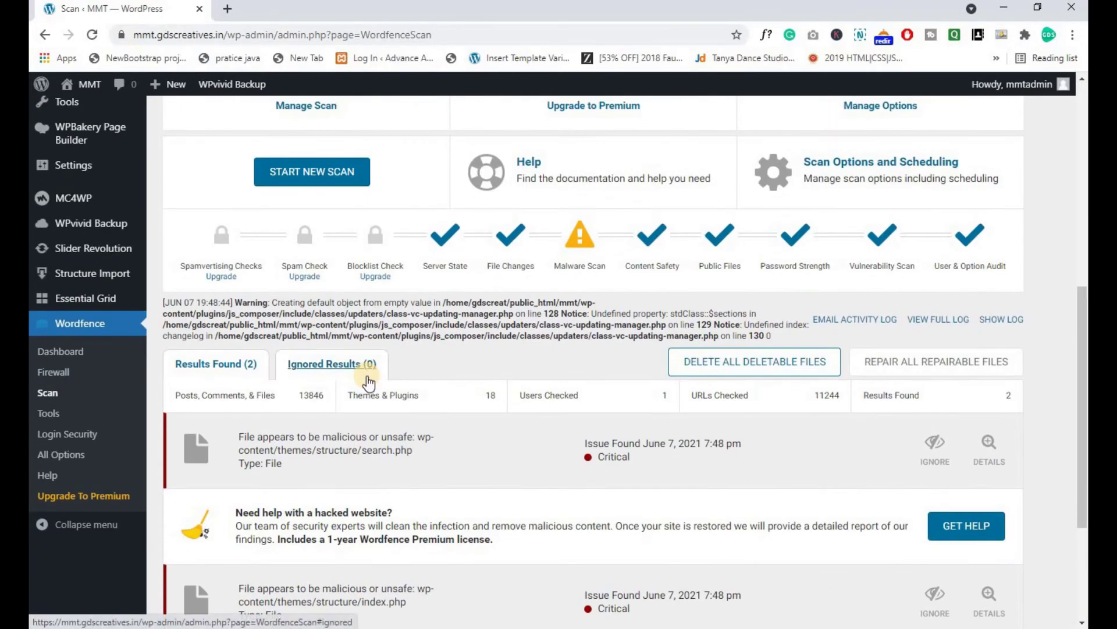
scroll(482, 383, "down", 1)
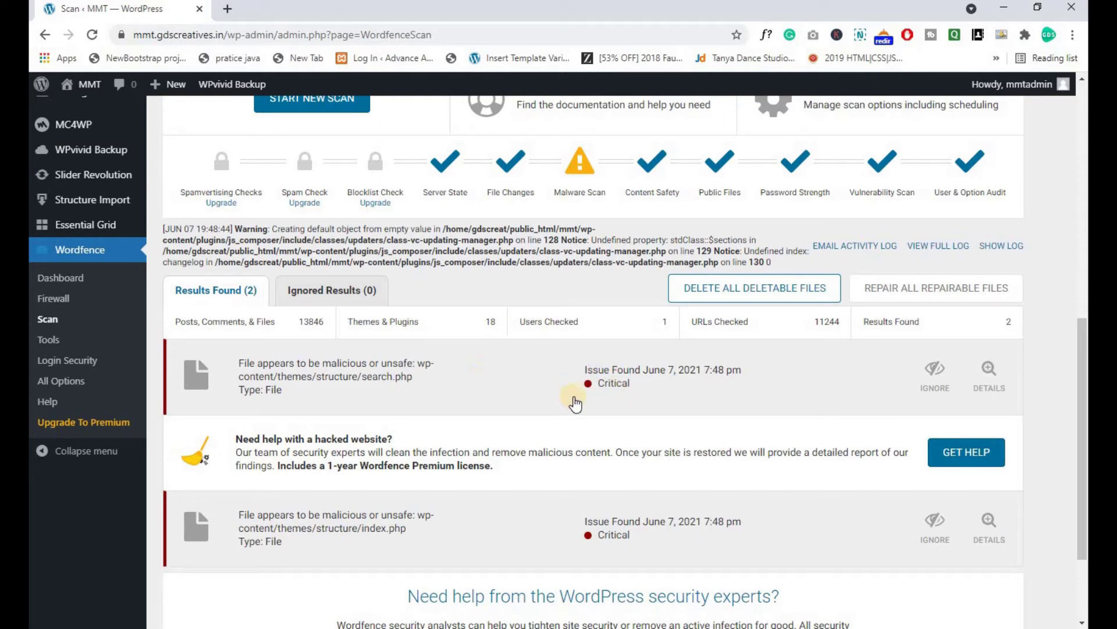
scroll(637, 404, "down", 1)
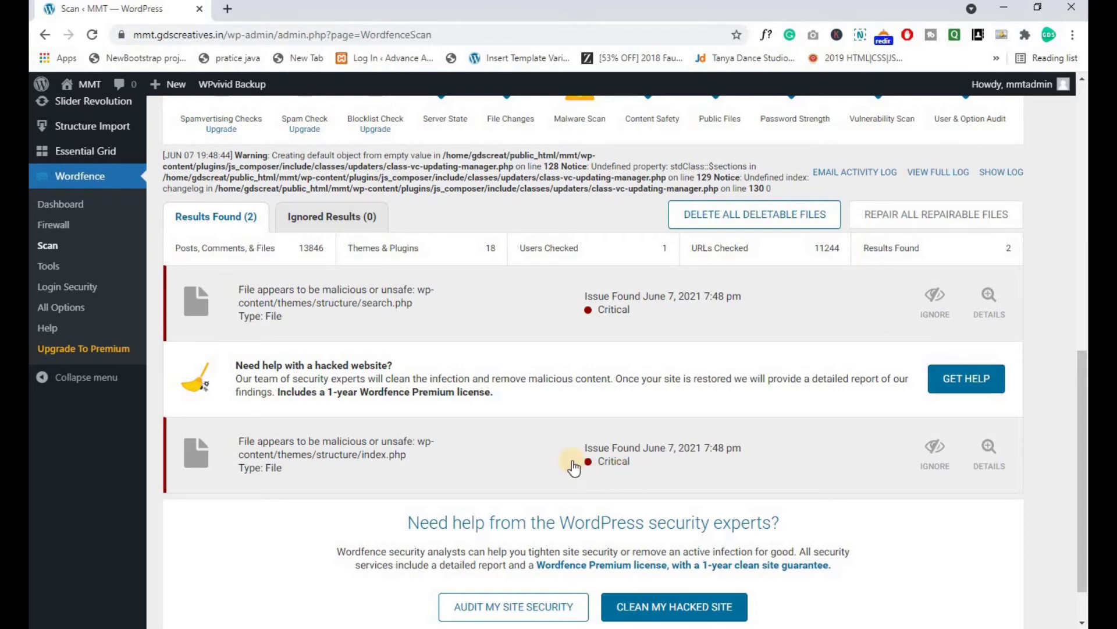
scroll(504, 422, "up", 3)
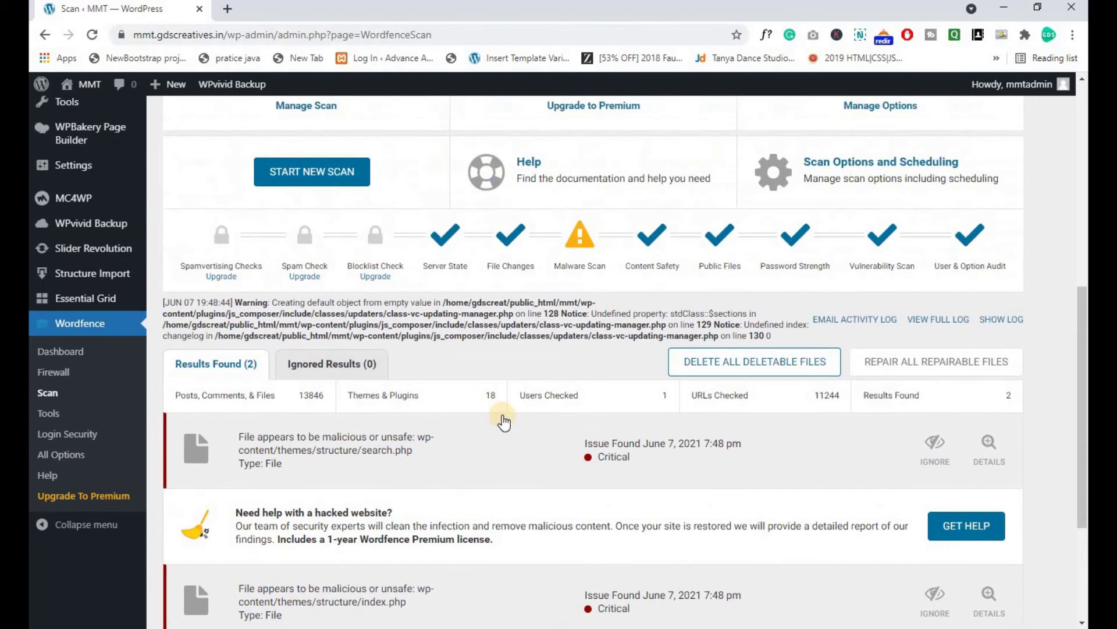
scroll(504, 422, "down", 2)
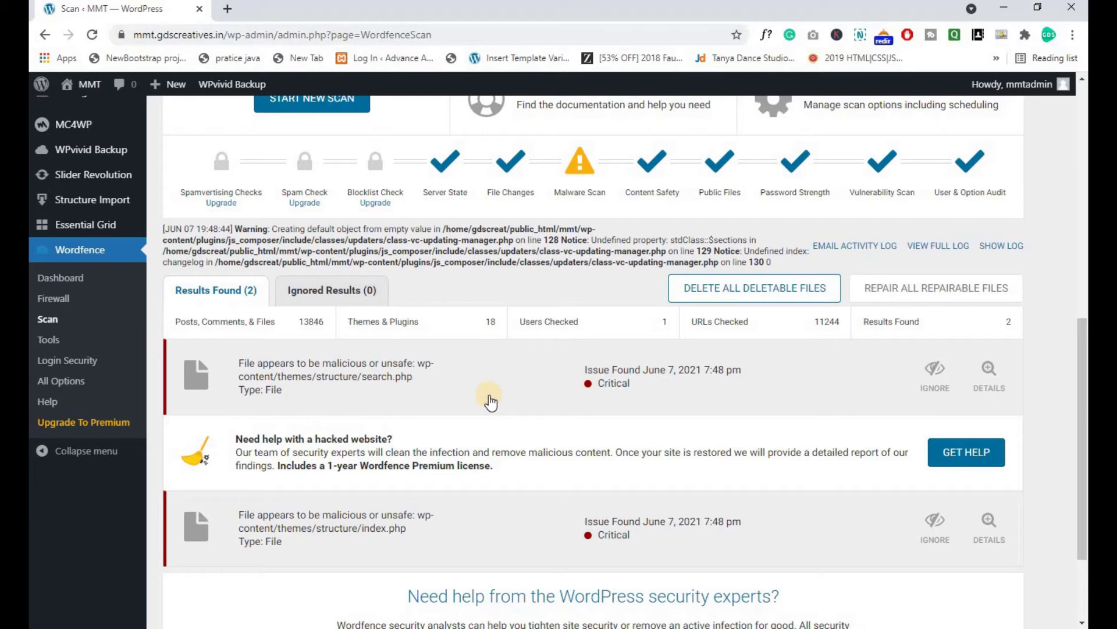
scroll(490, 401, "down", 3)
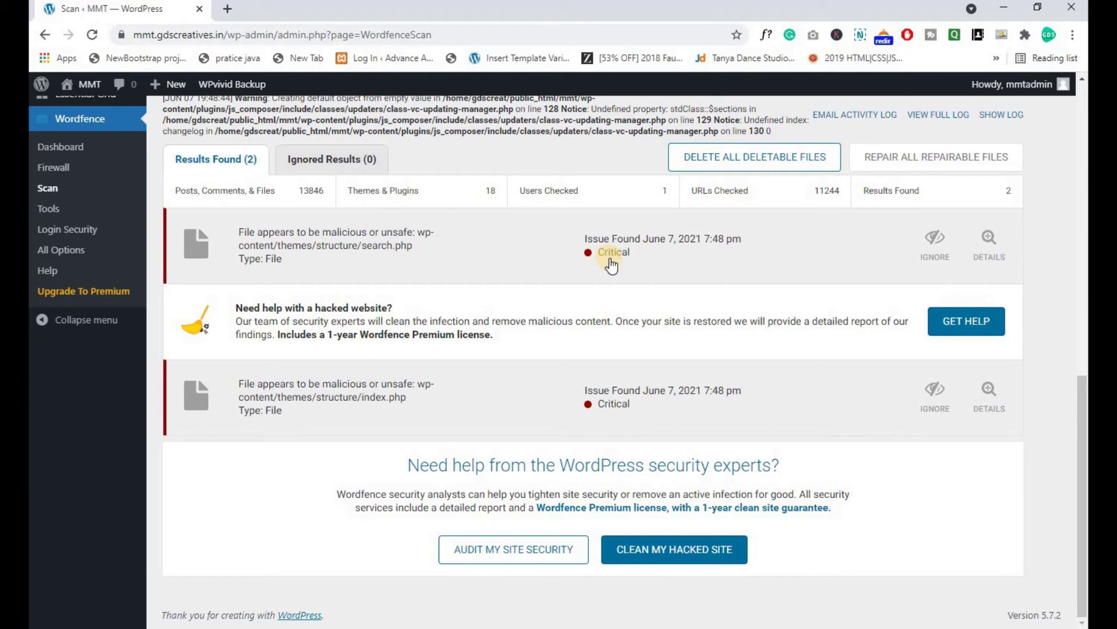
- Expand the scan result for wp-content/themes/structure/search.php and open the file in the Wordfence File Viewer
left_click(527, 261)
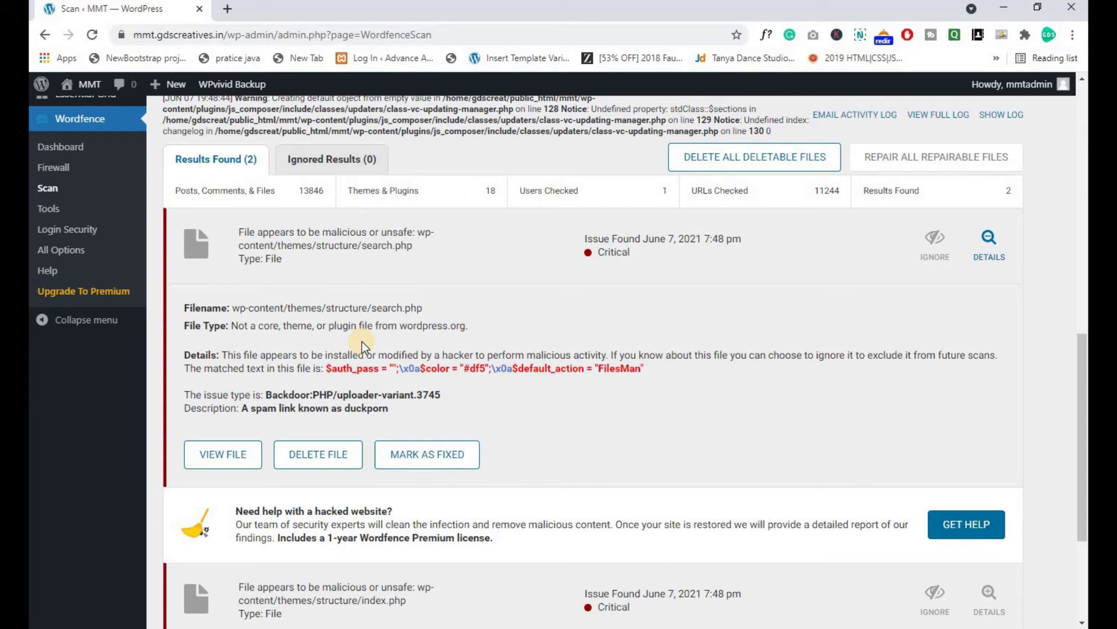
left_click(220, 456)
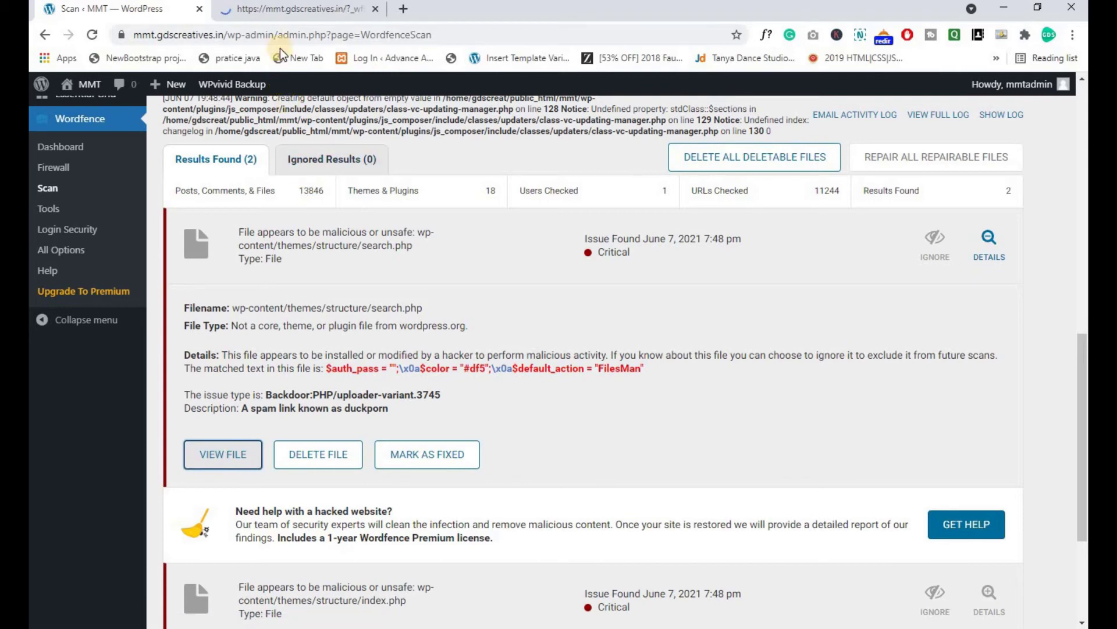
left_click(267, 16)
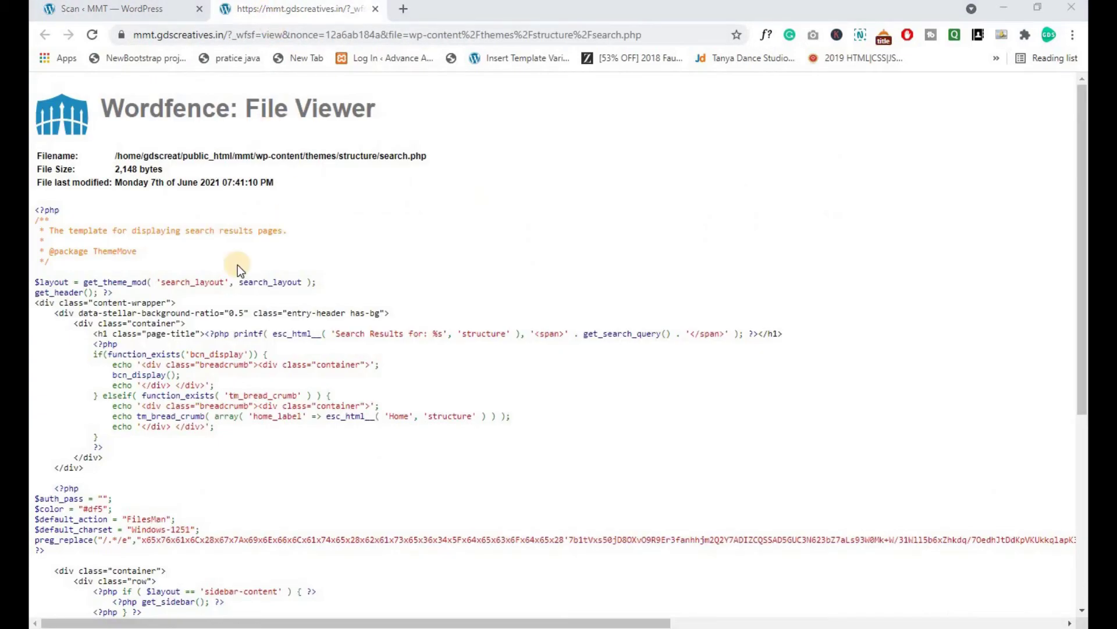
- Examine the code of search.php and highlight the suspicious PHP block from $auth_pass through the preg_replace line
scroll(237, 264, "down", 5)
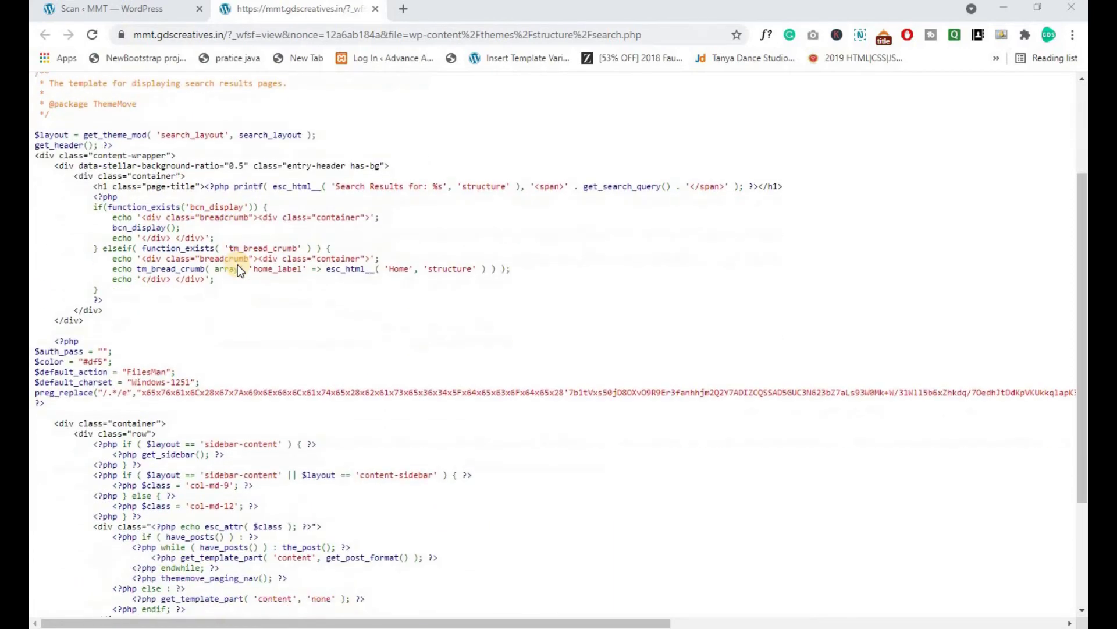
scroll(229, 347, "up", 4)
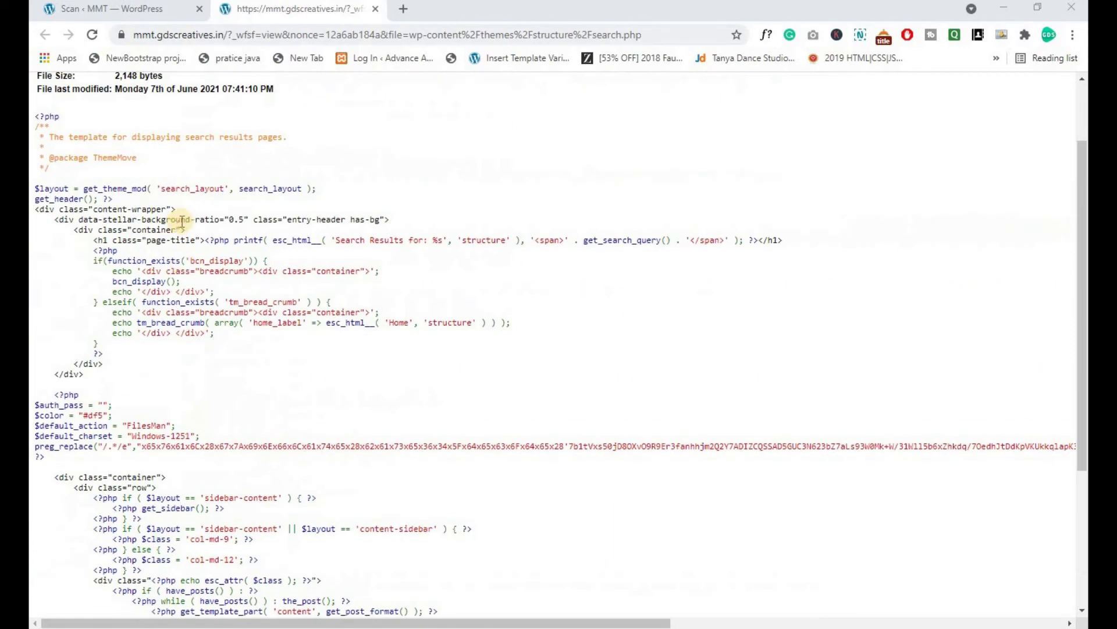
scroll(168, 226, "down", 3)
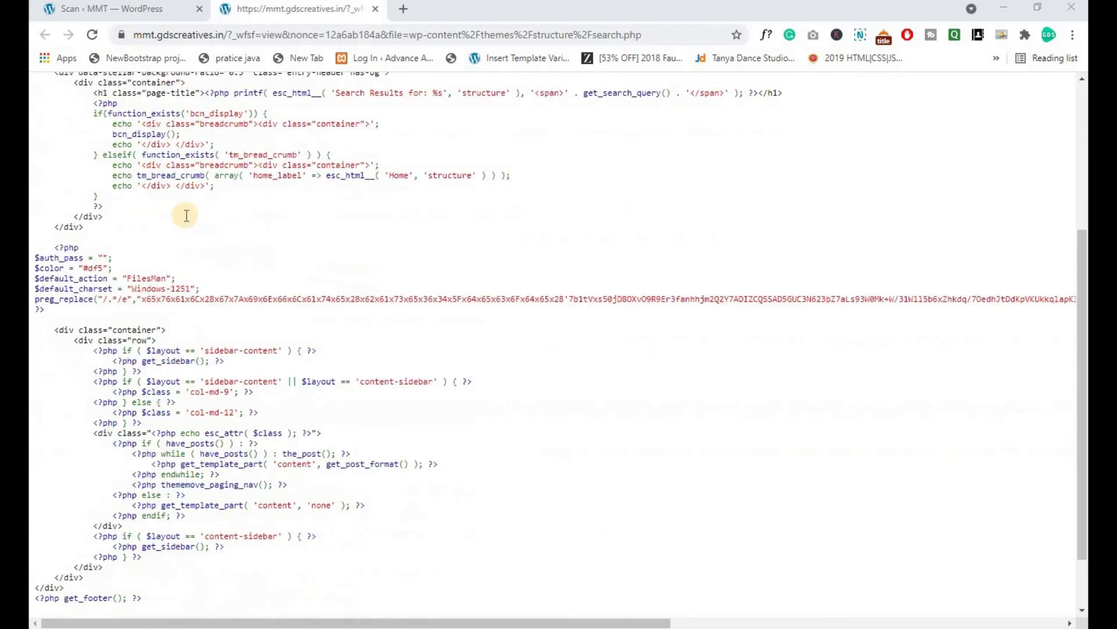
left_click_drag(51, 246, 93, 307)
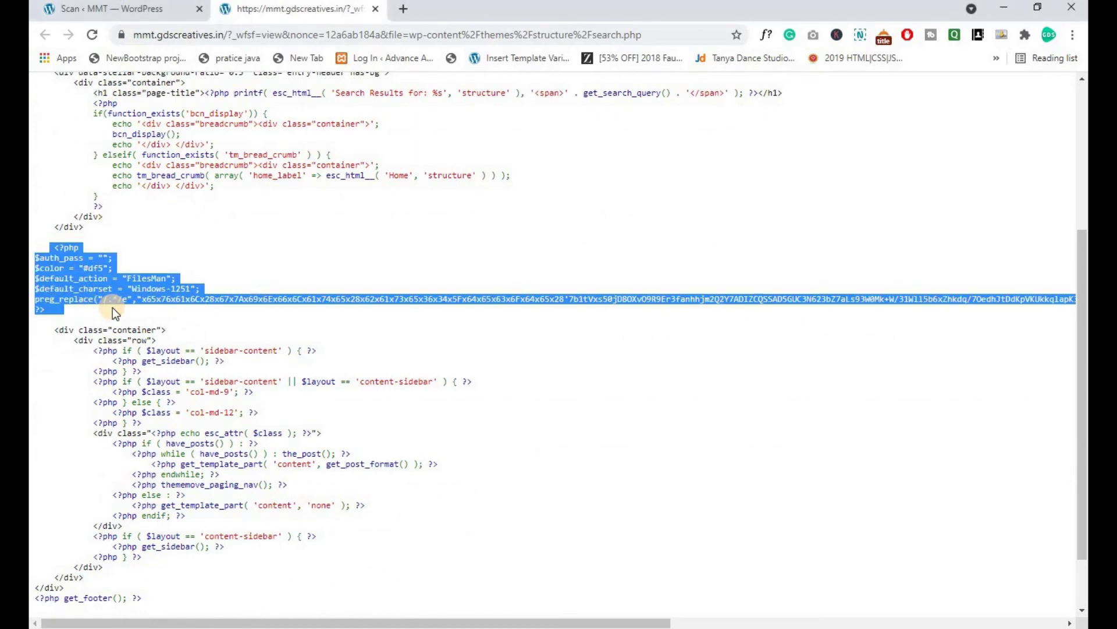
scroll(154, 291, "up", 4)
left_click(236, 309)
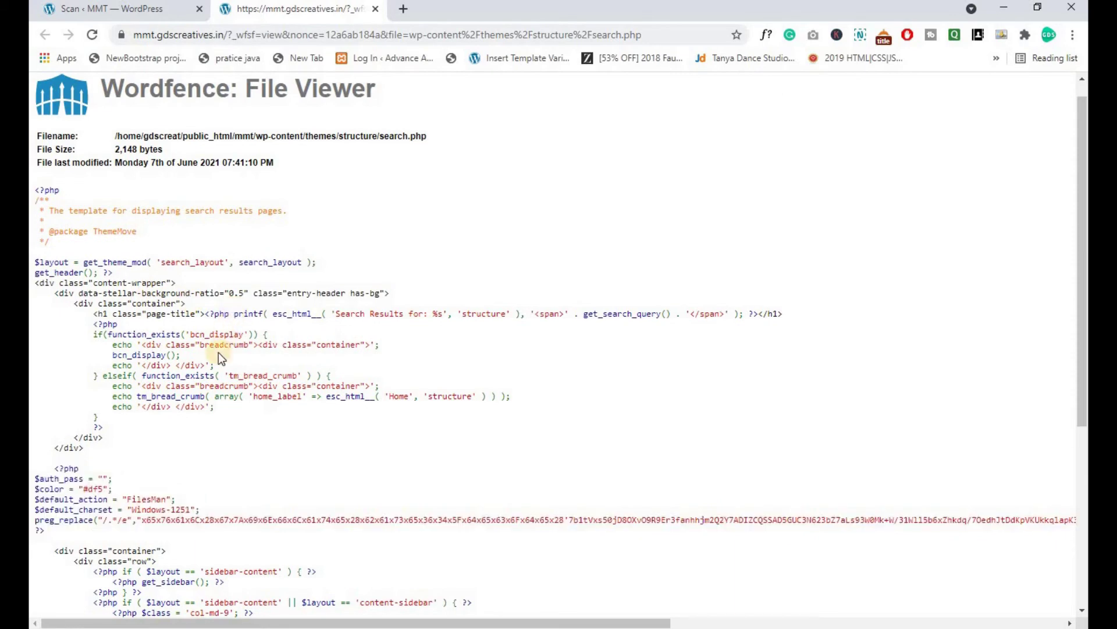
- Look at the sample image of Wordfence's file differences view, and return to the scan results to examine the details for index.php
left_click(135, 12)
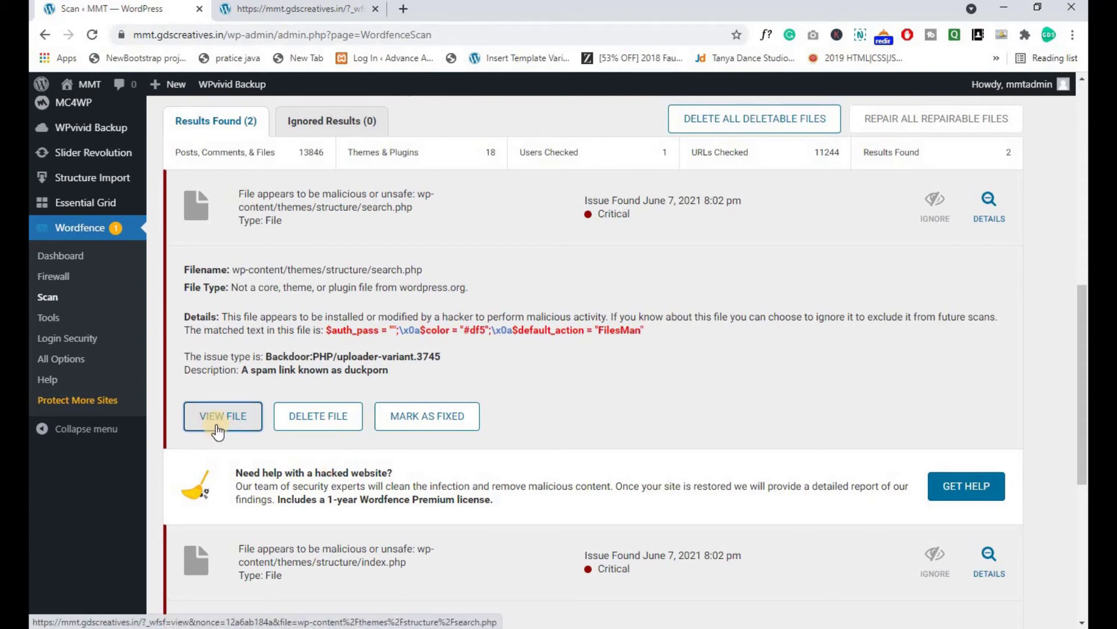
left_click(271, 389)
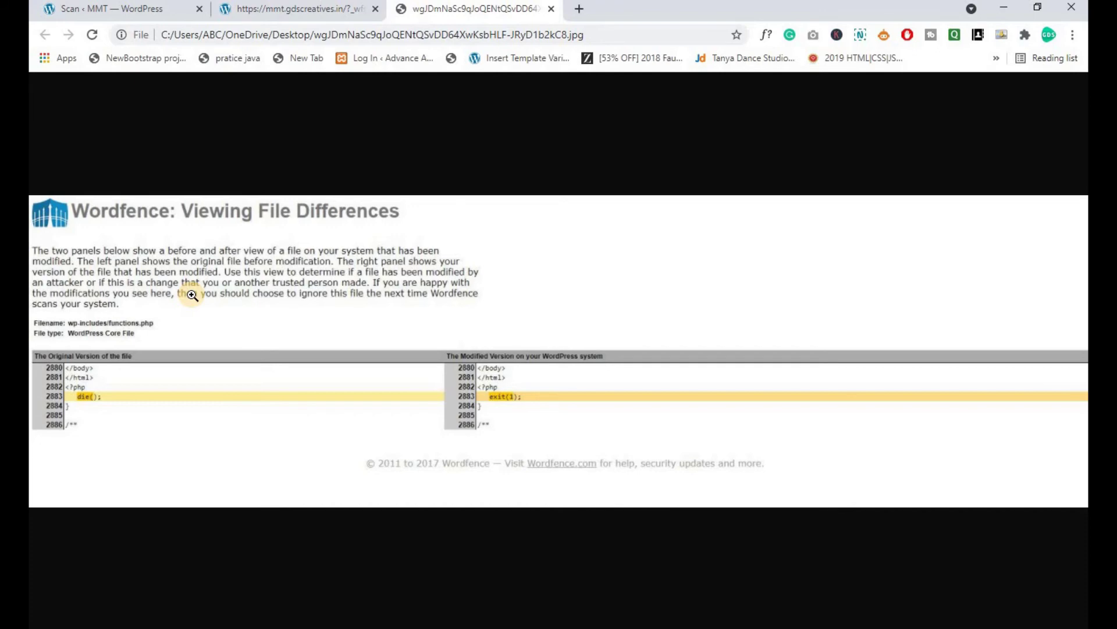
left_click(147, 9)
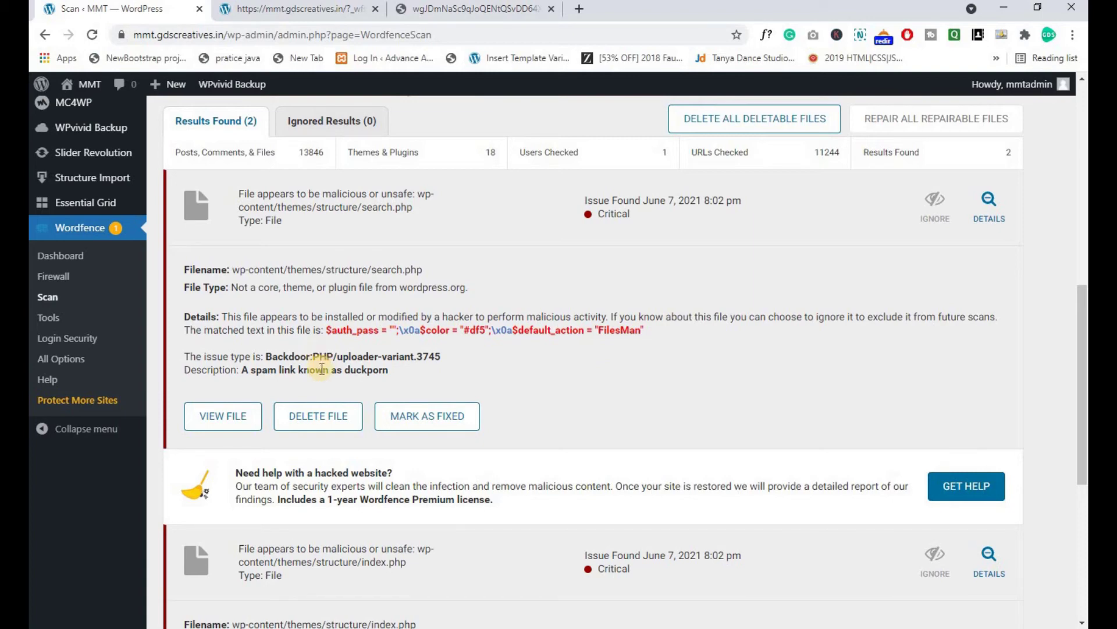
scroll(297, 401, "down", 5)
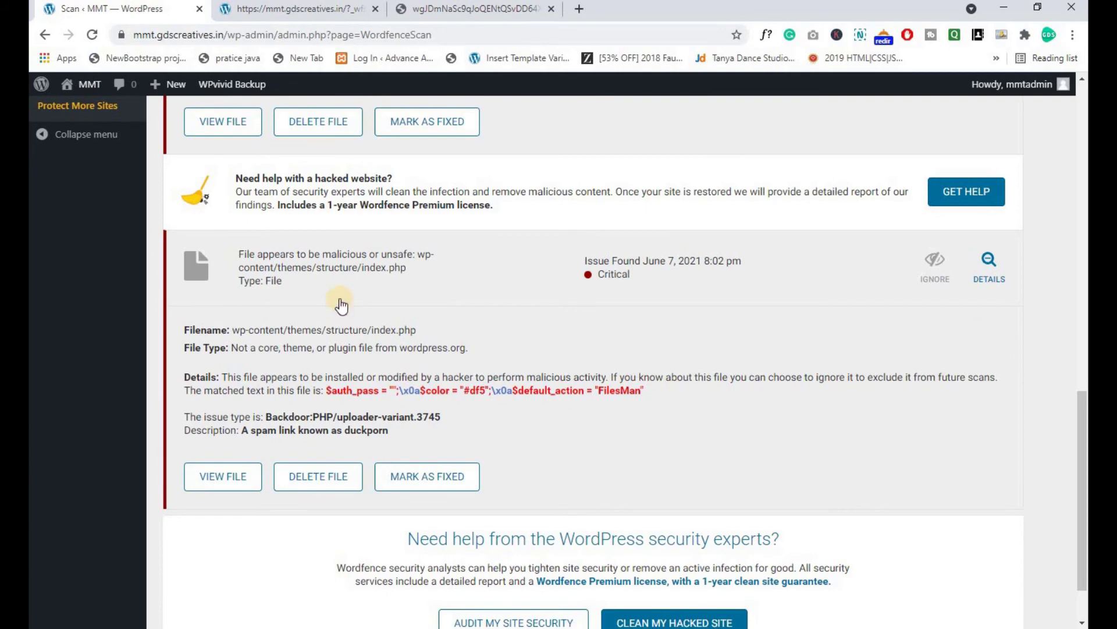
- Look at the sample file differences image and highlight the suspicious PHP block from $auth_pass through preg_replace in the Wordfence view of search.php
left_click(433, 10)
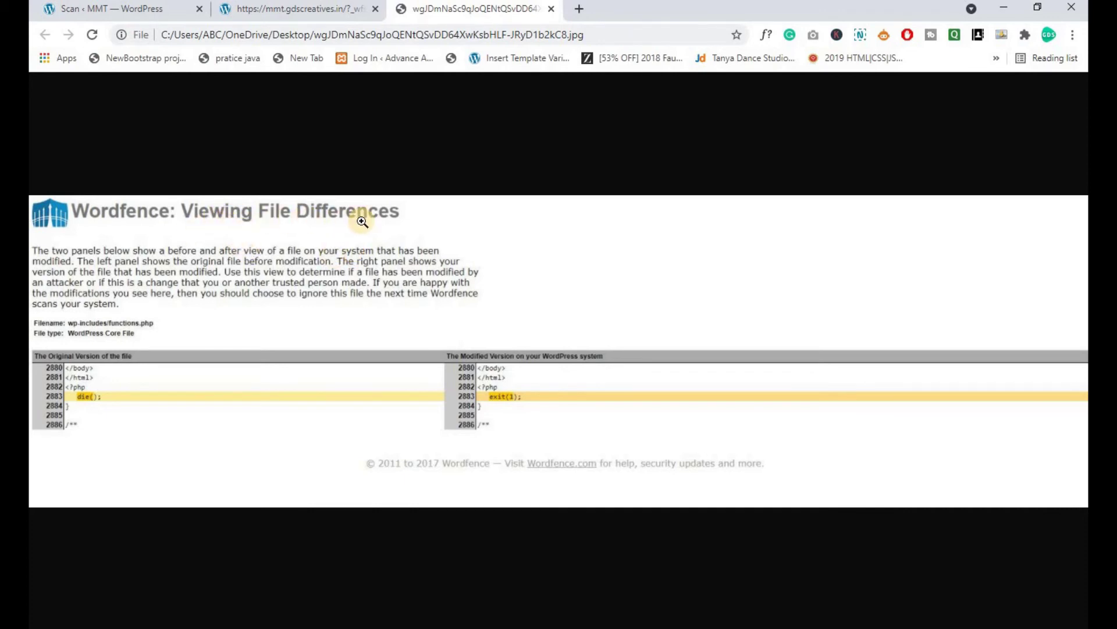
left_click(152, 11)
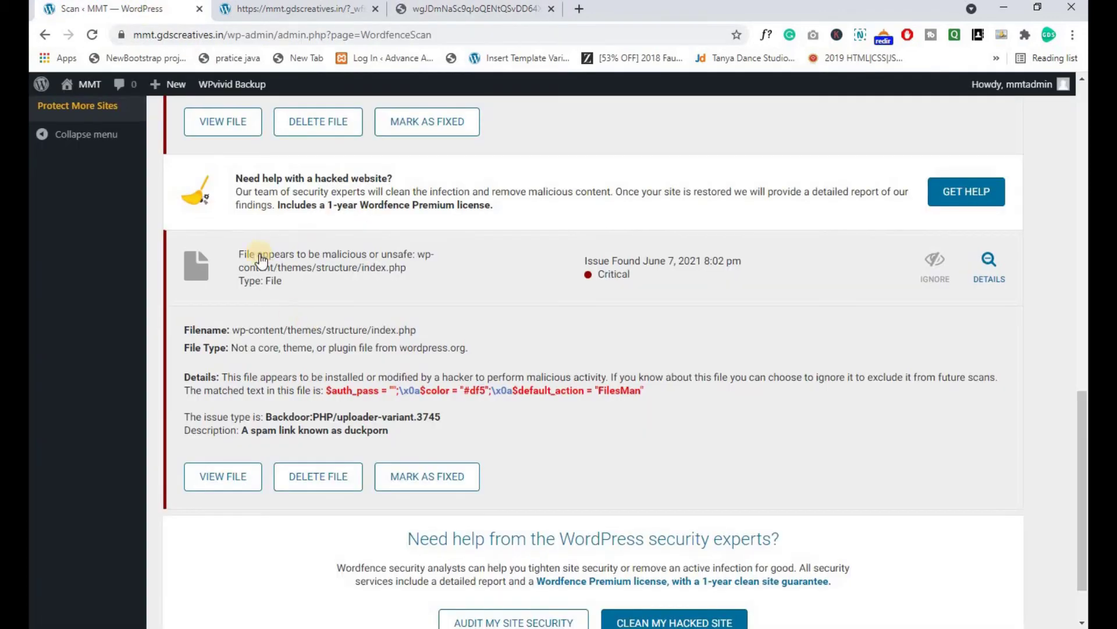
scroll(233, 291, "up", 4)
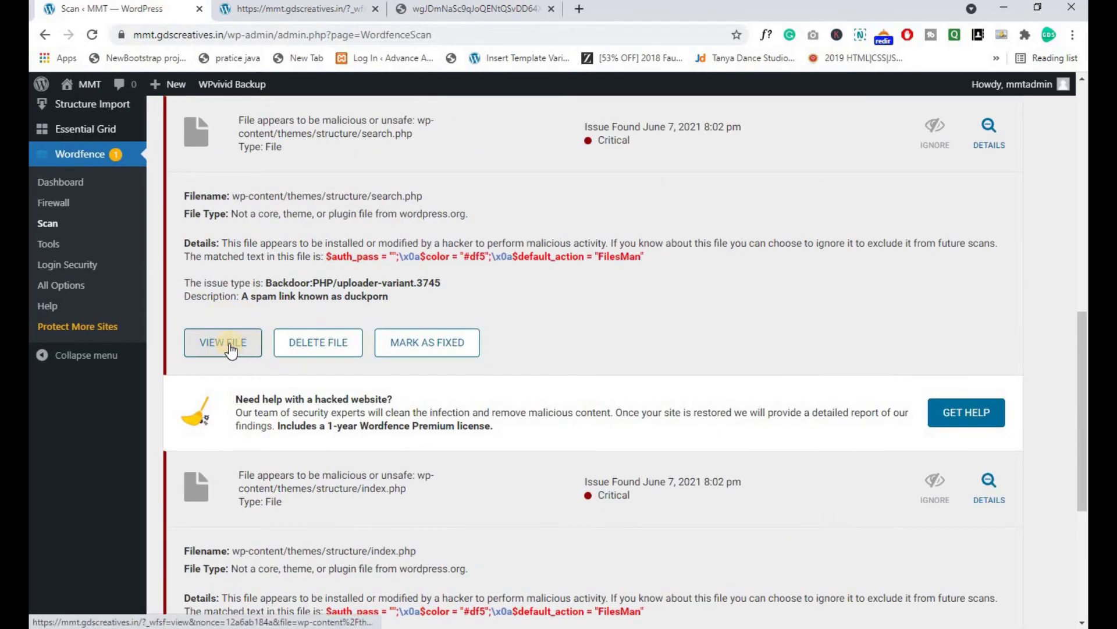
key("ctrl+3")
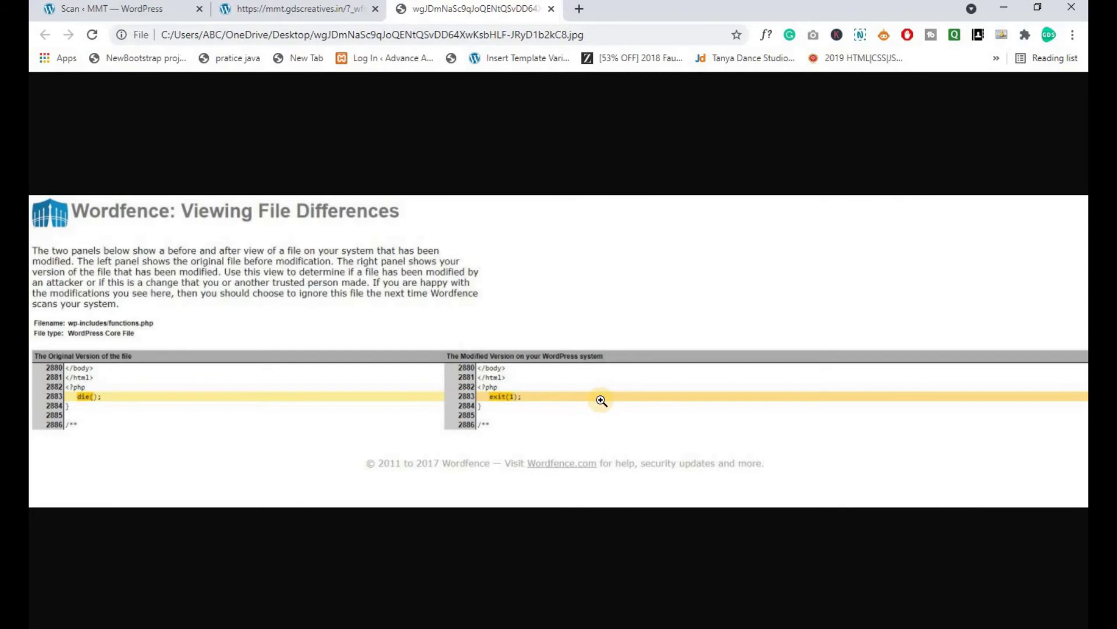
left_click(291, 13)
scroll(275, 332, "down", 3)
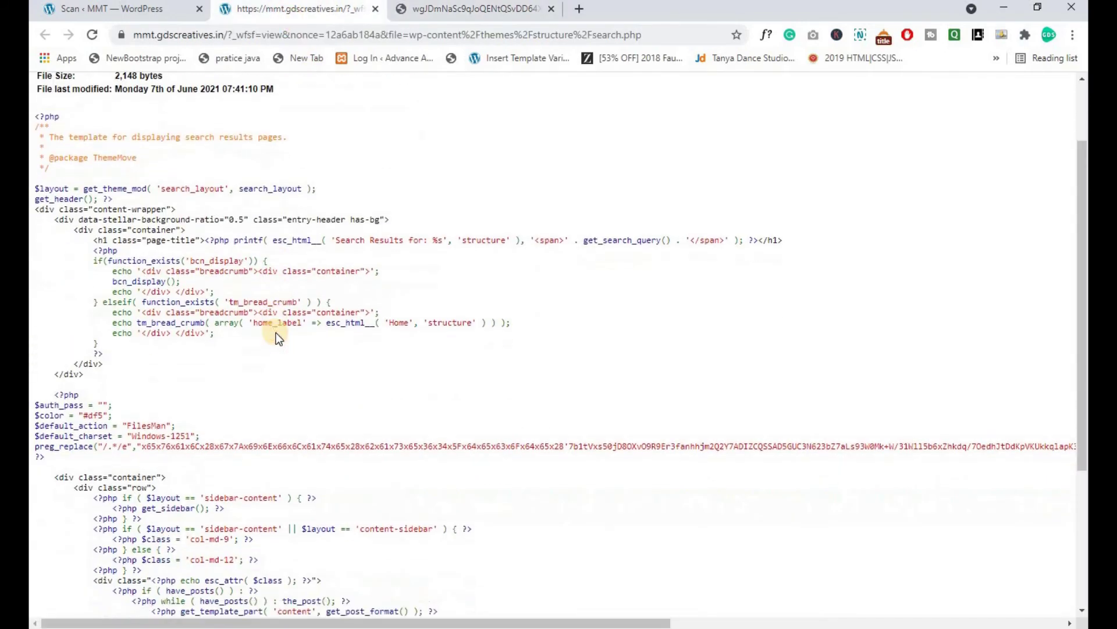
left_click_drag(56, 321, 86, 382)
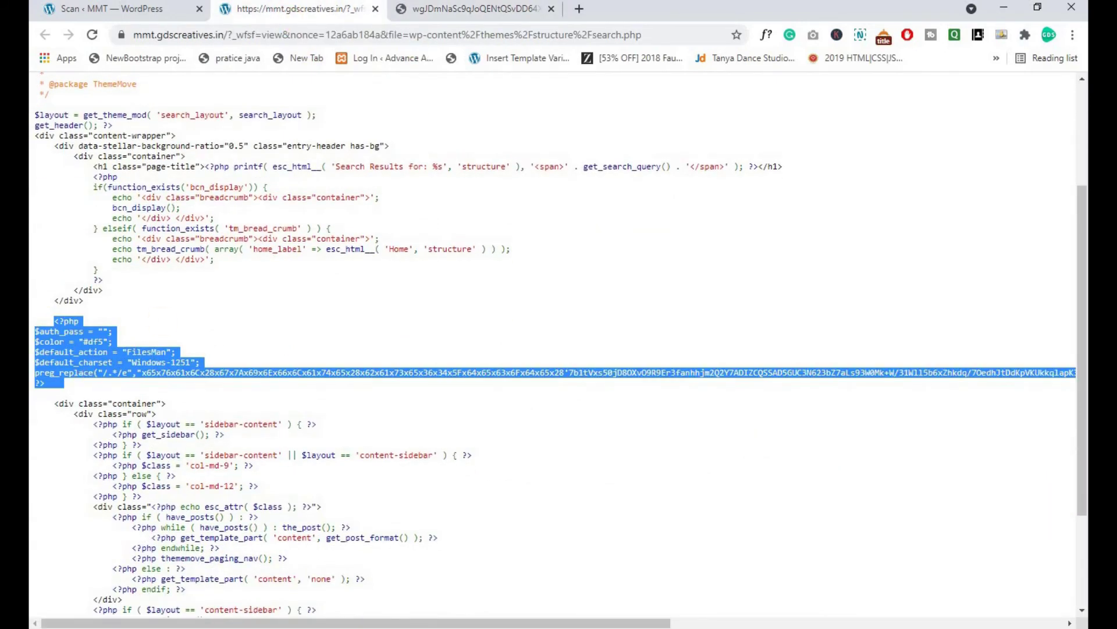
- Compare the sample image's original and modified file versions with the scan result details for search.php
left_click(459, 9)
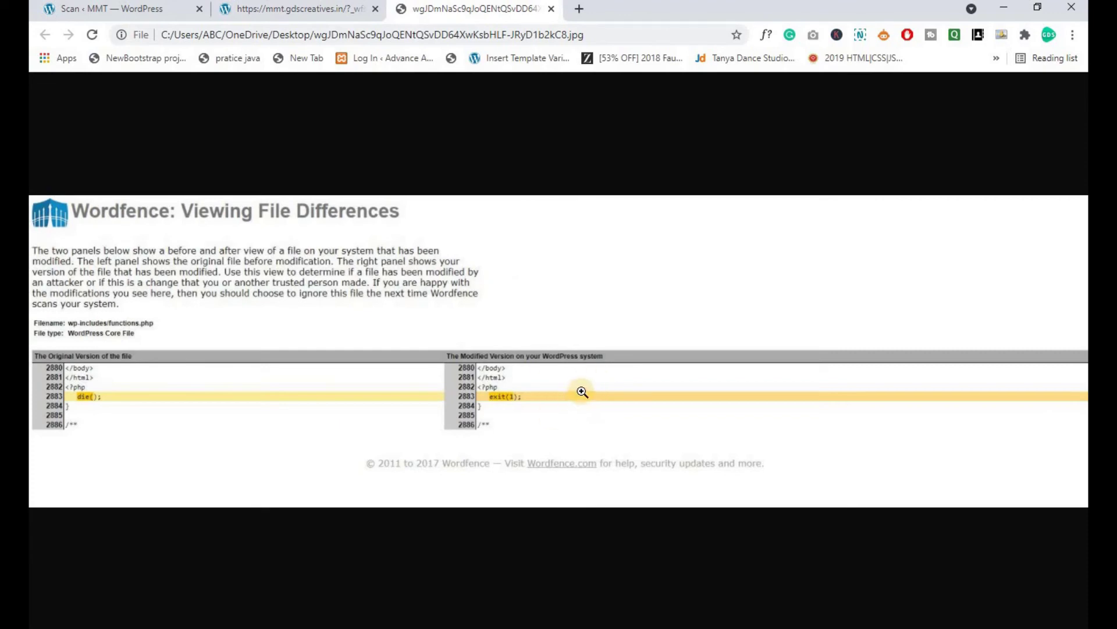
left_click(104, 10)
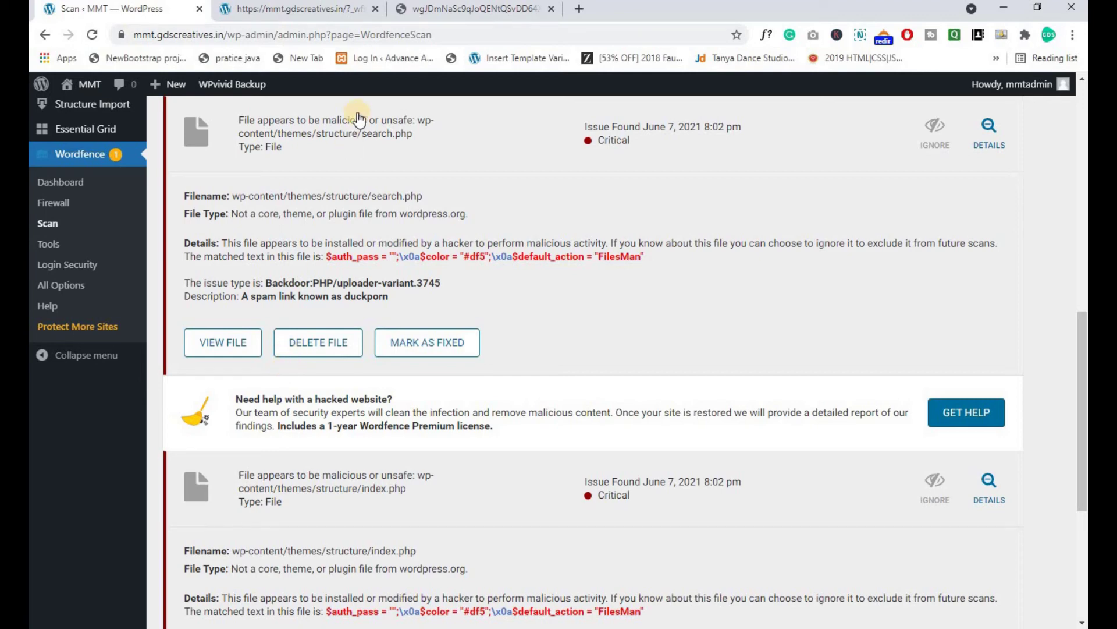
left_click(438, 10)
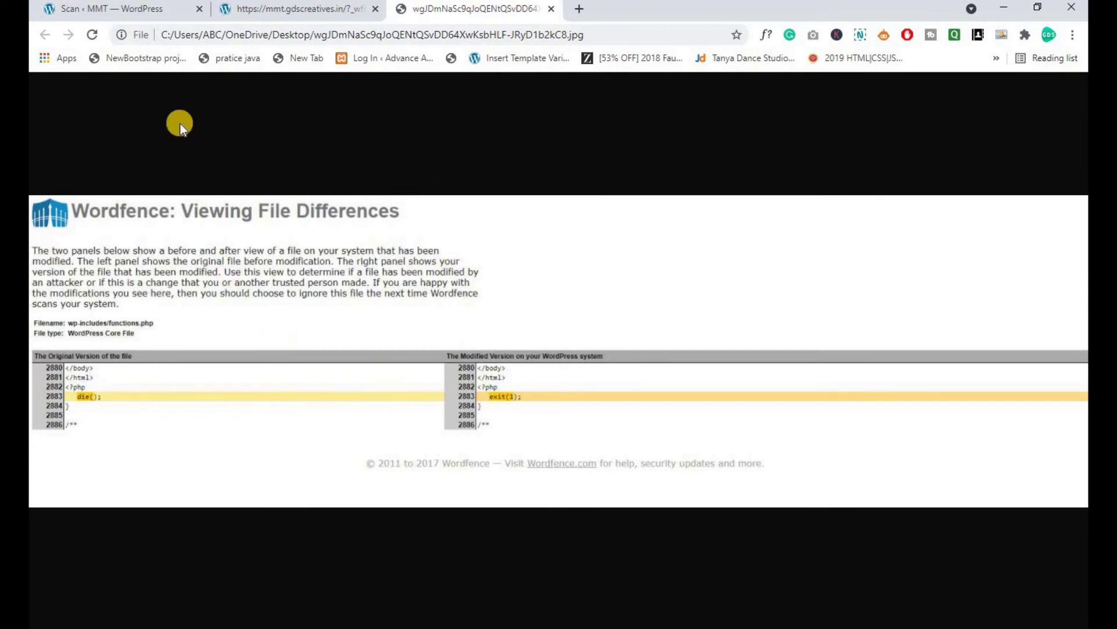
left_click(137, 8)
scroll(494, 327, "up", 1)
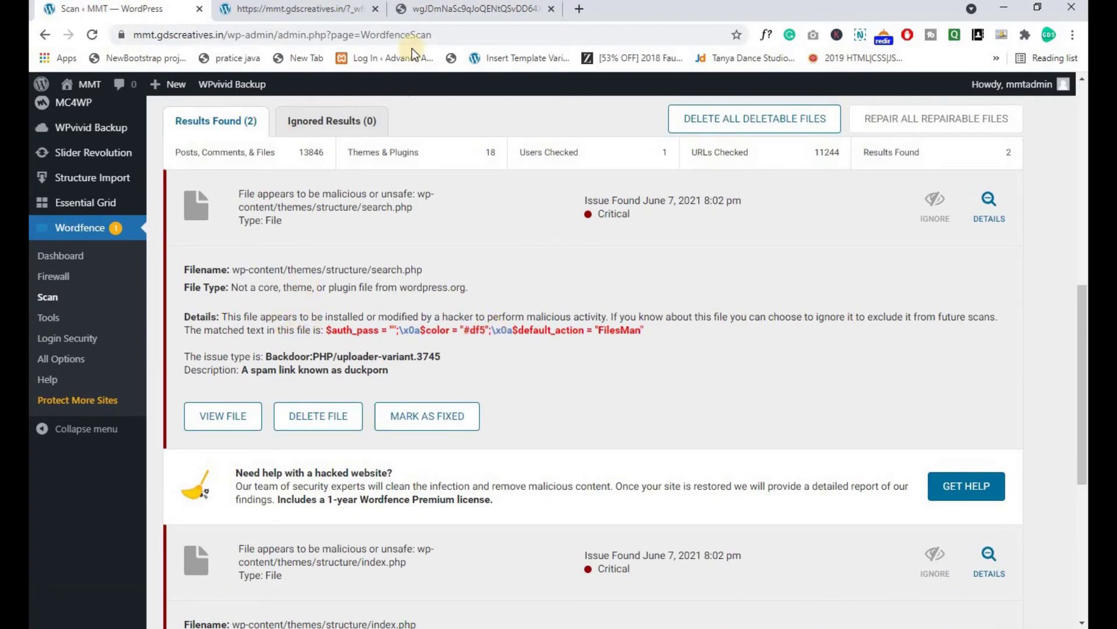
left_click(435, 10)
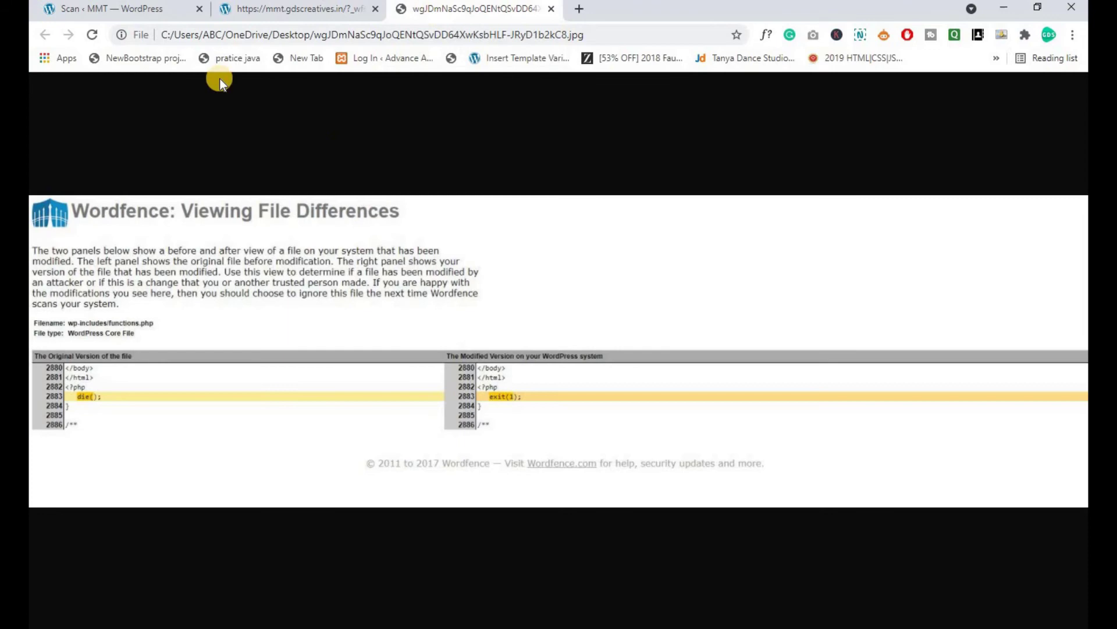
left_click(144, 12)
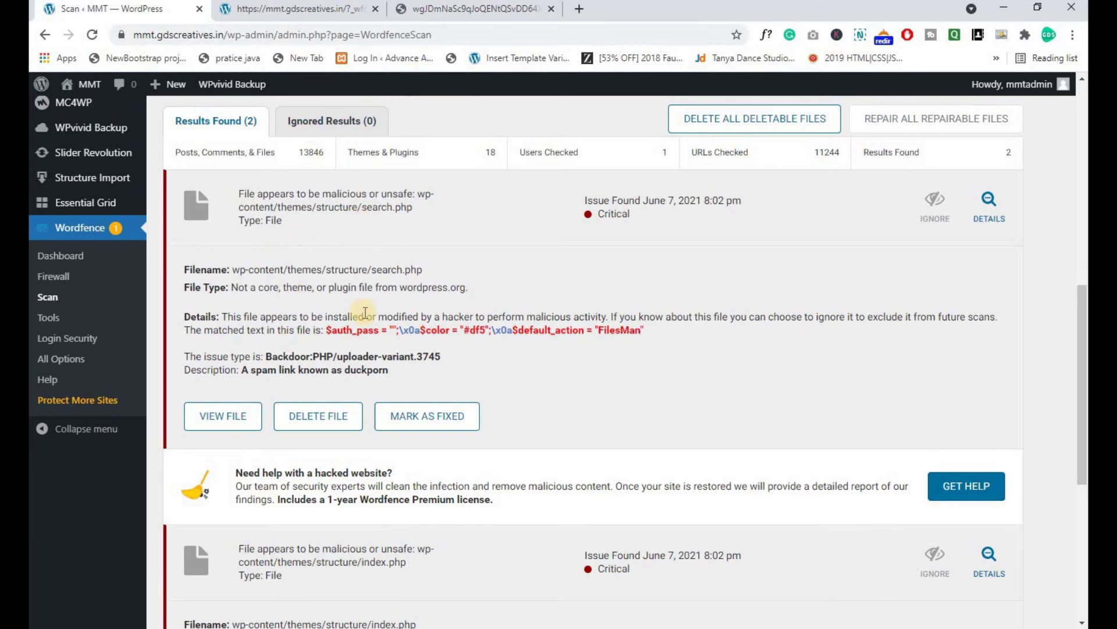
- Switch to cPanel File Manager and open wp-content/themes/structure under public_html/mmt, checking the path against the search.php scan result
left_click(460, 12)
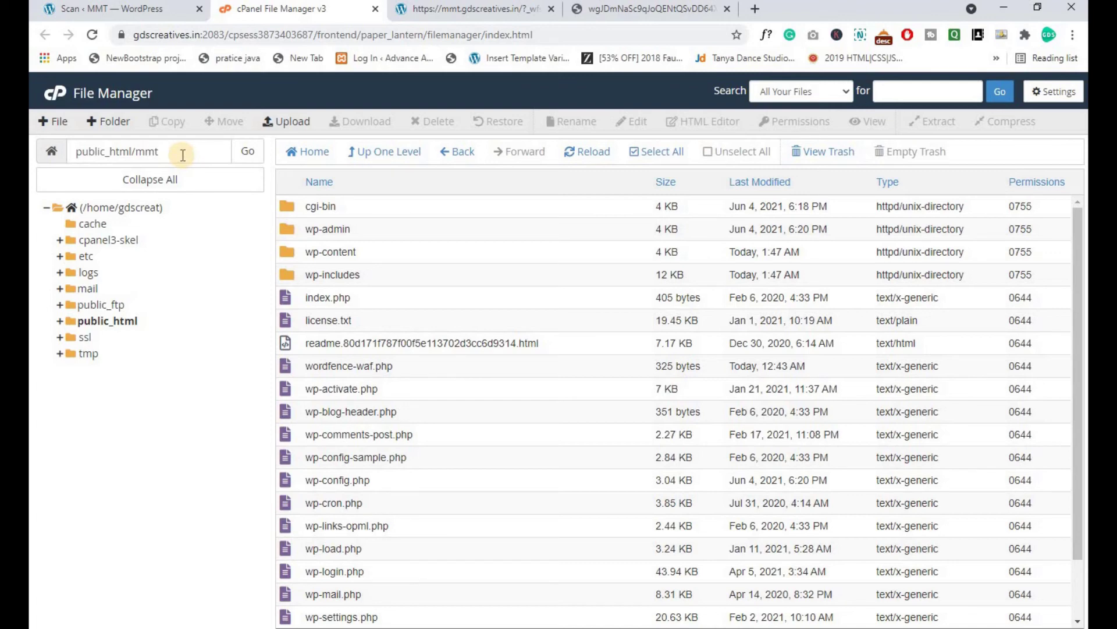
left_click(150, 12)
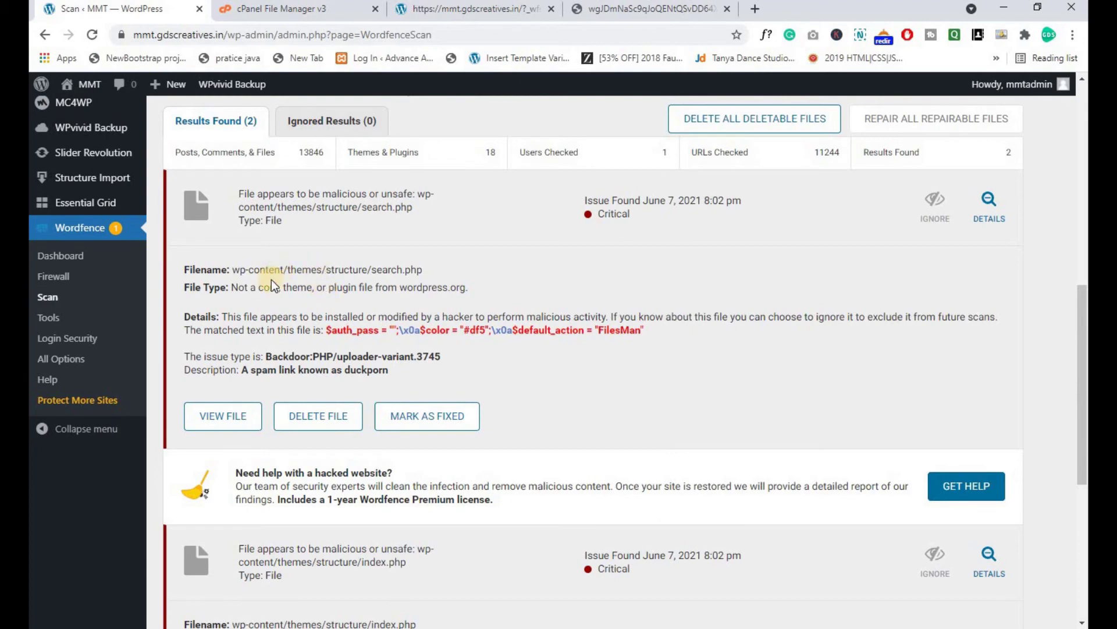
left_click(277, 14)
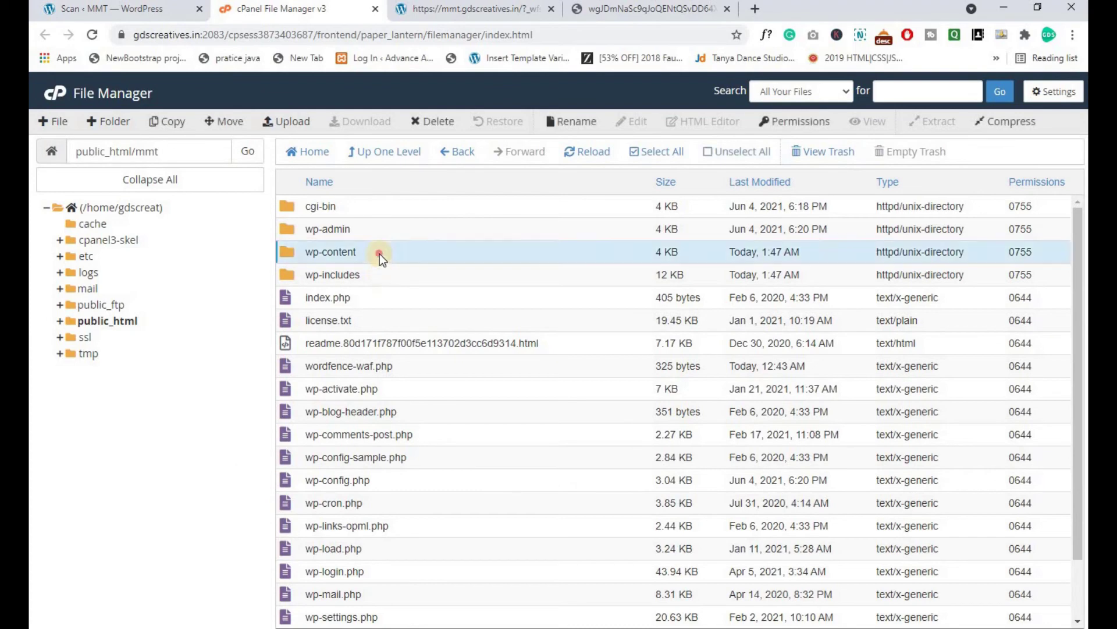
double_click(380, 254)
left_click(375, 259)
double_click(374, 260)
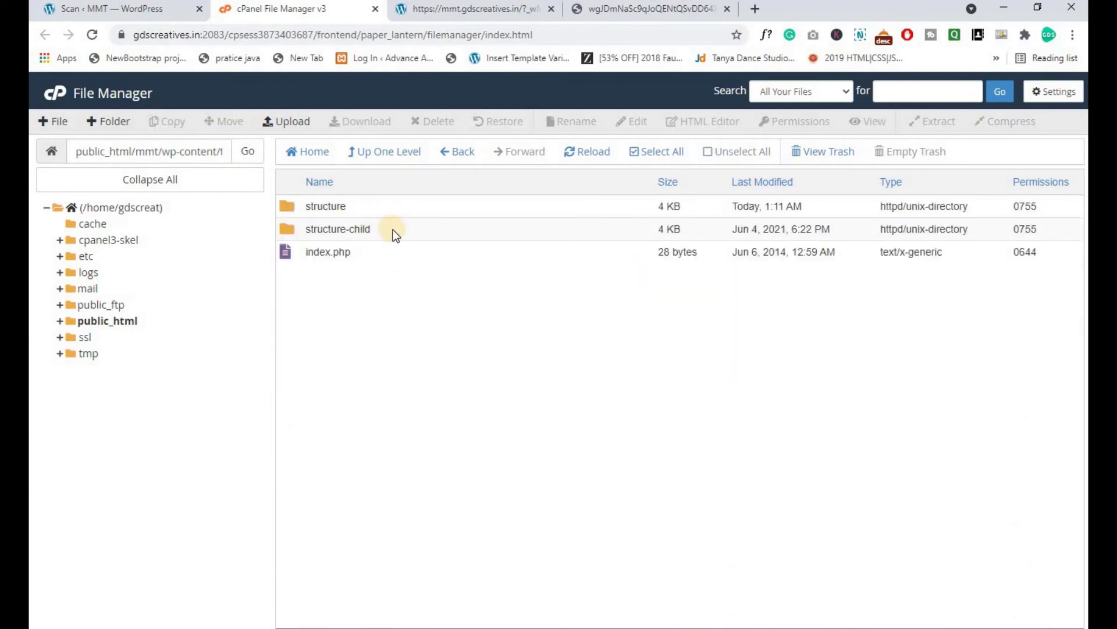
double_click(370, 207)
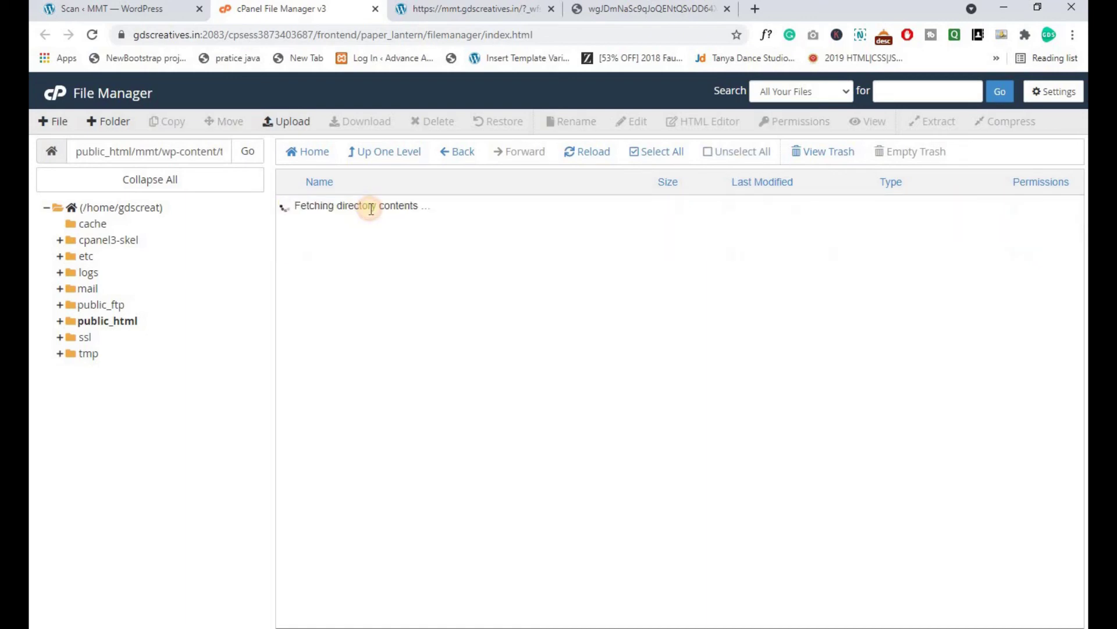
left_click(124, 9)
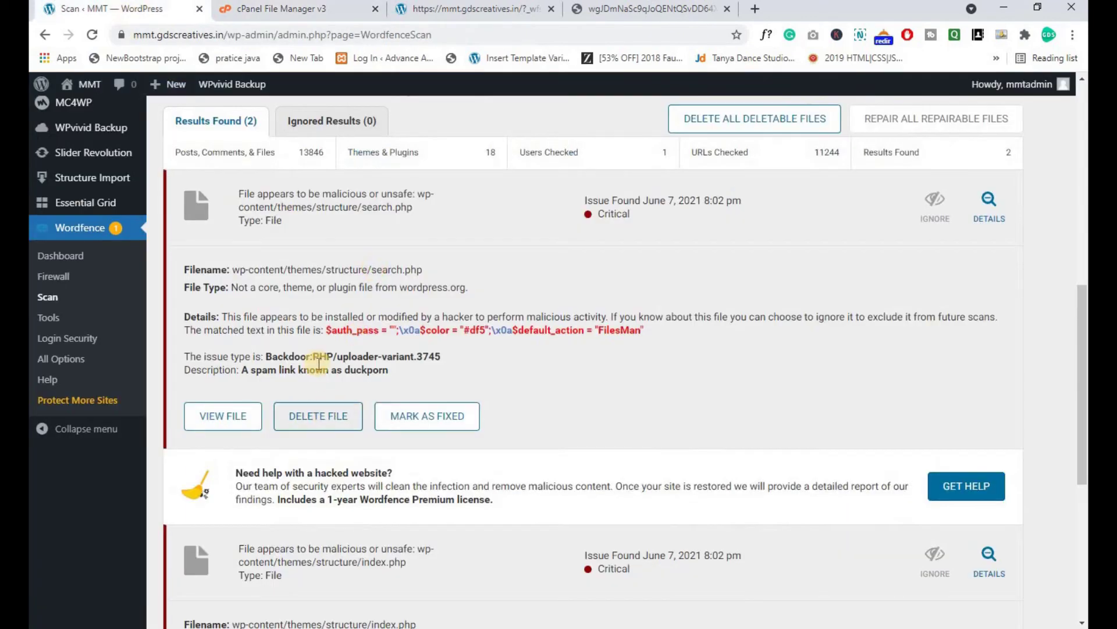
double_click(329, 269)
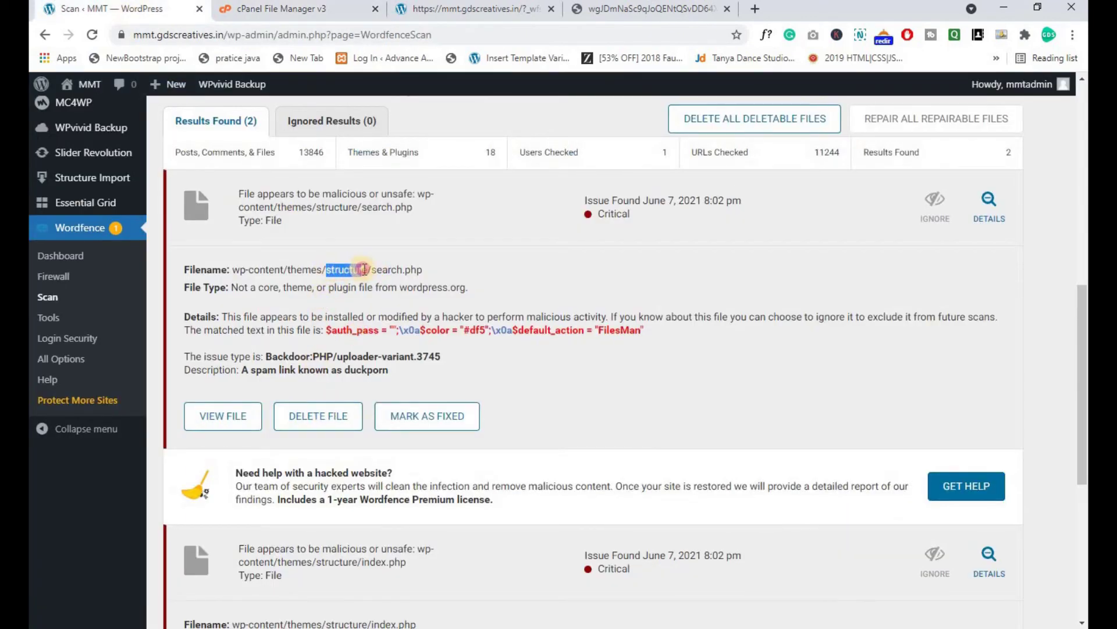
left_click(317, 10)
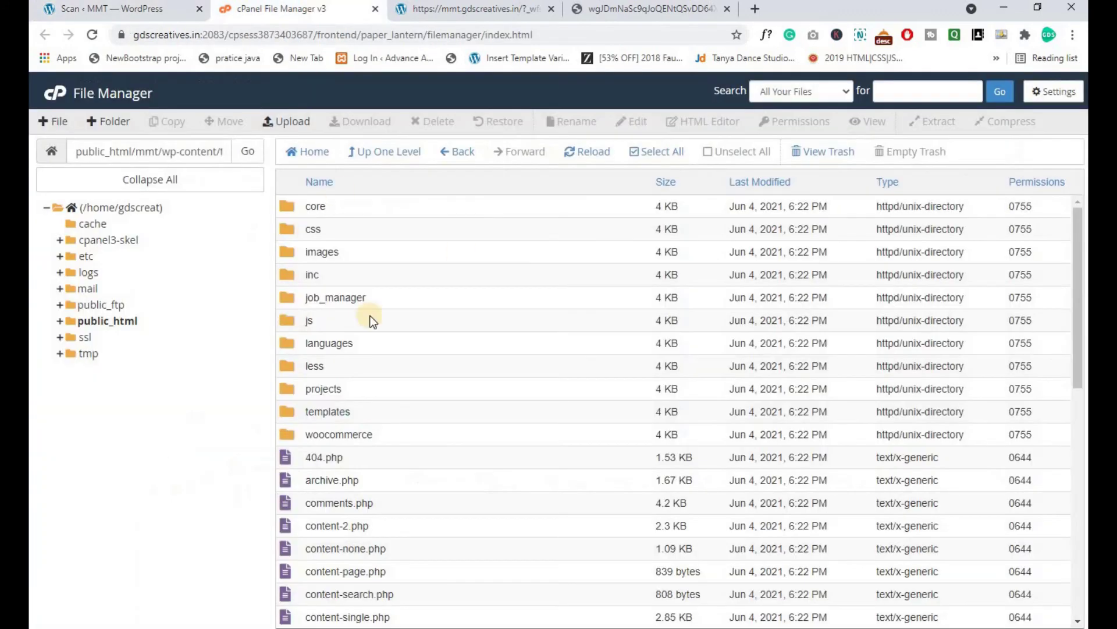
- Open search.php from the structure theme folder in the cPanel file editor
scroll(361, 385, "down", 8)
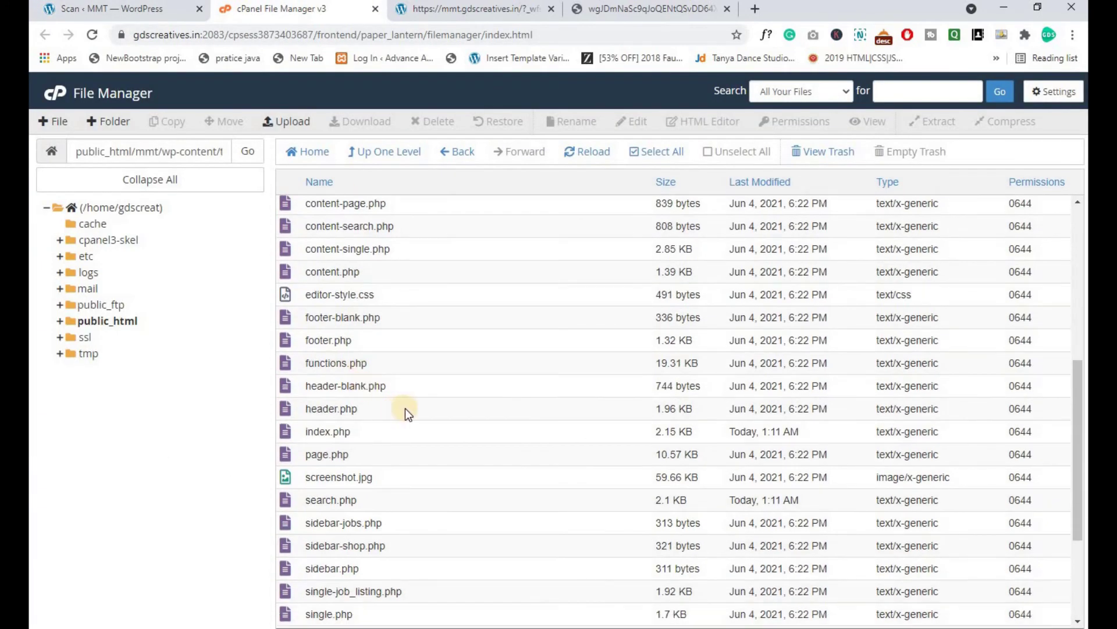
scroll(359, 431, "down", 1)
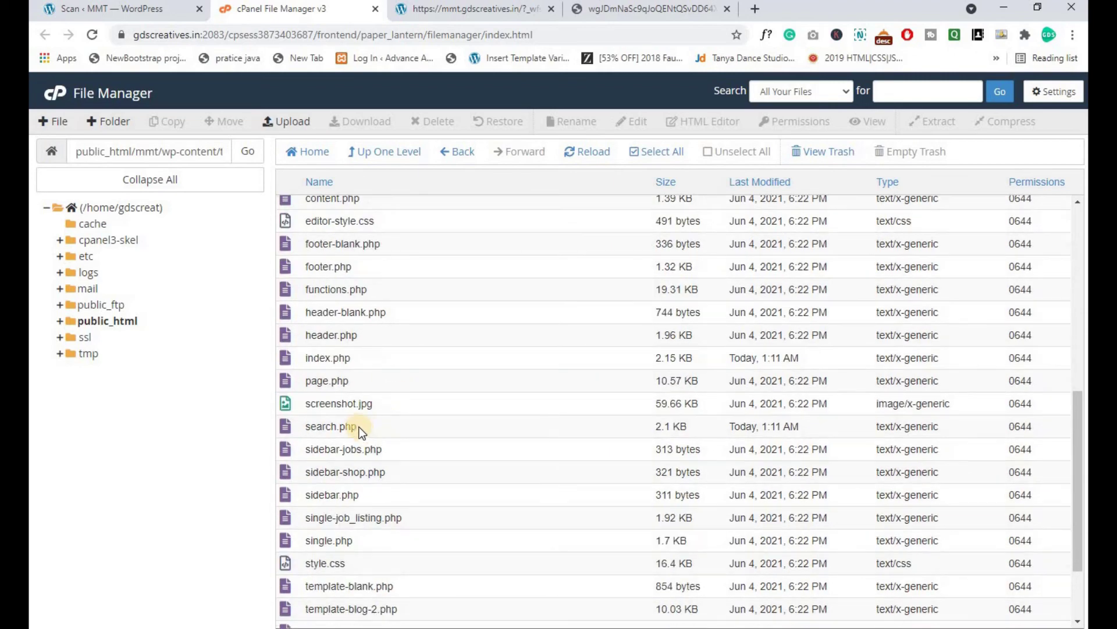
right_click(380, 424)
left_click(404, 471)
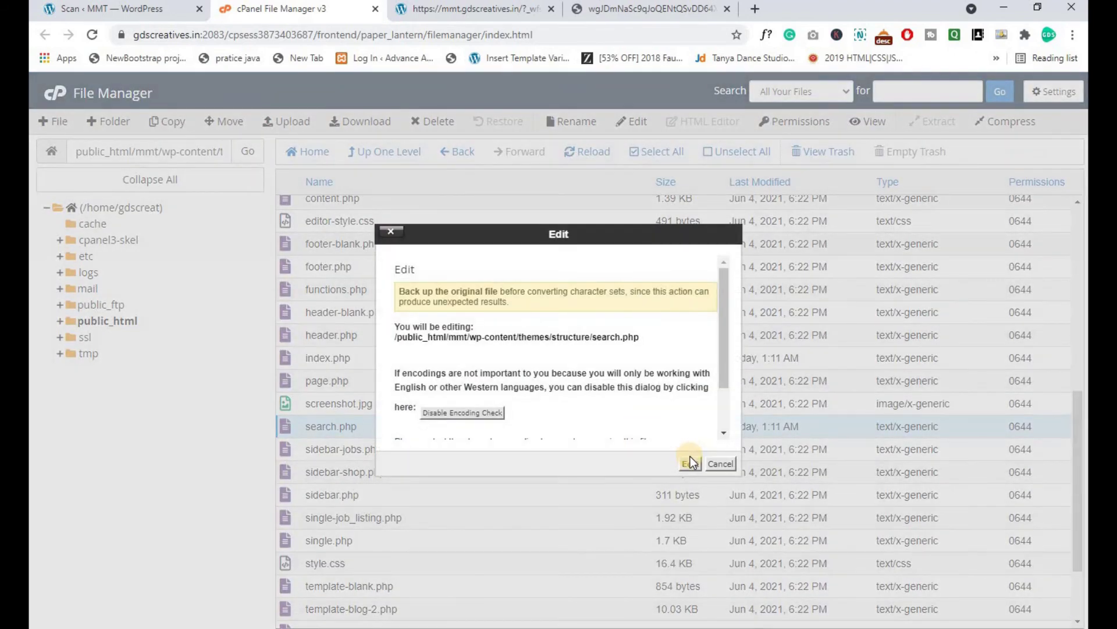
left_click(691, 463)
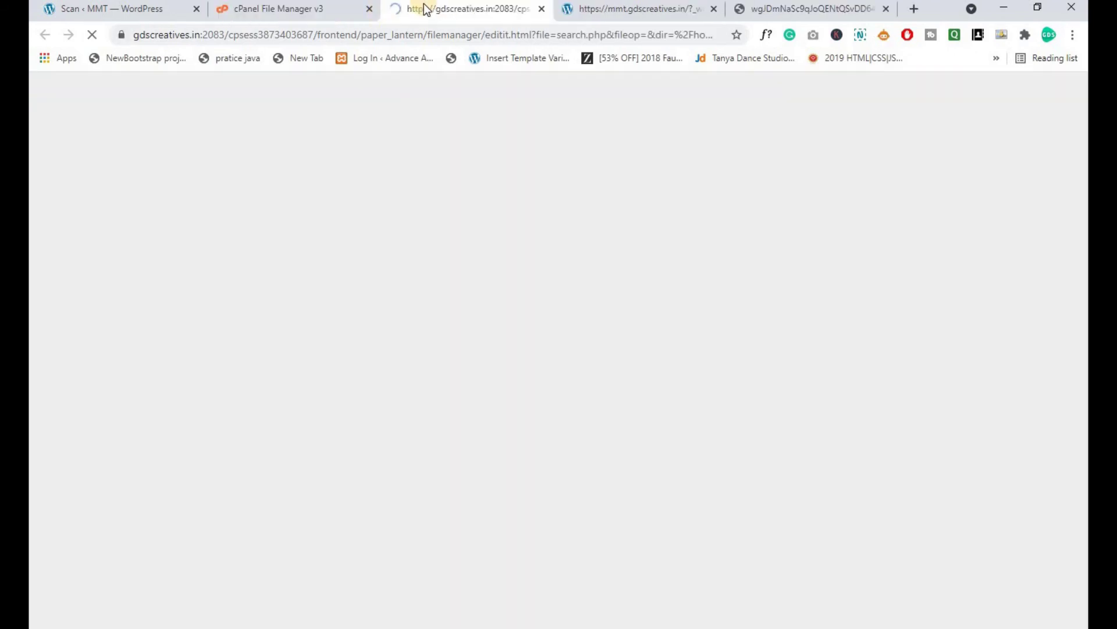
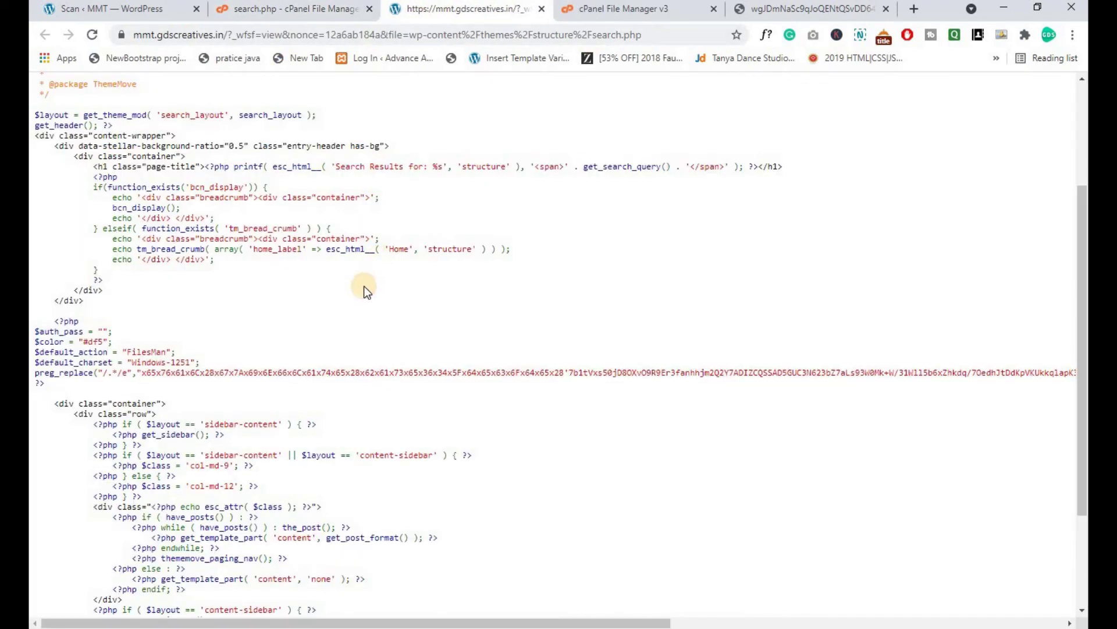
- Compare the search.php code in the Wordfence file view with the code in the cPanel editor
scroll(274, 333, "down", 3)
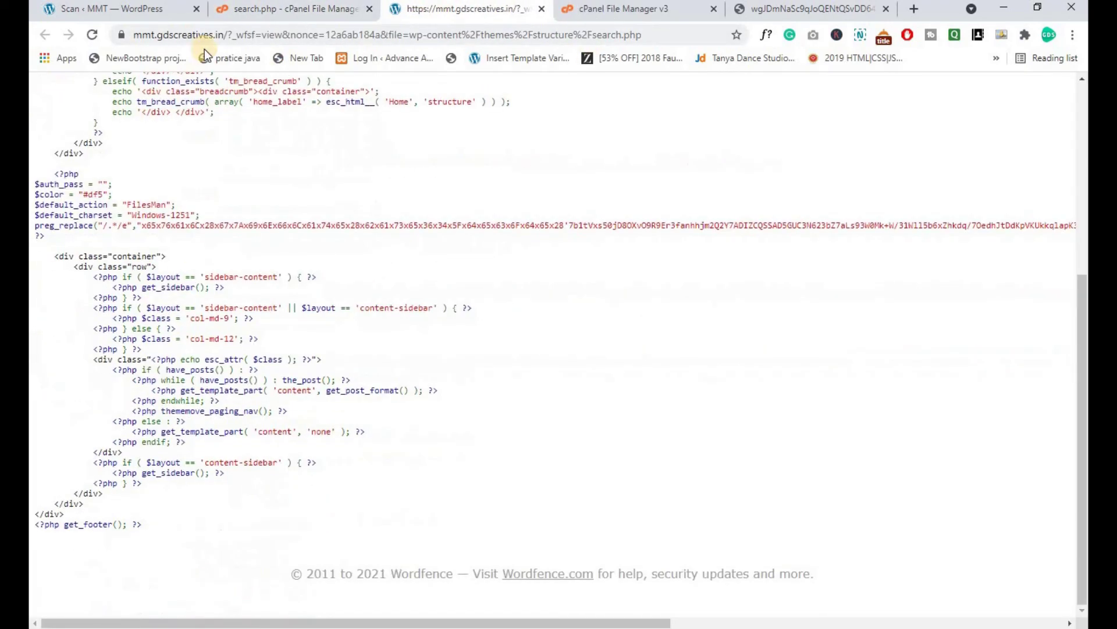
left_click(254, 7)
scroll(282, 279, "down", 5)
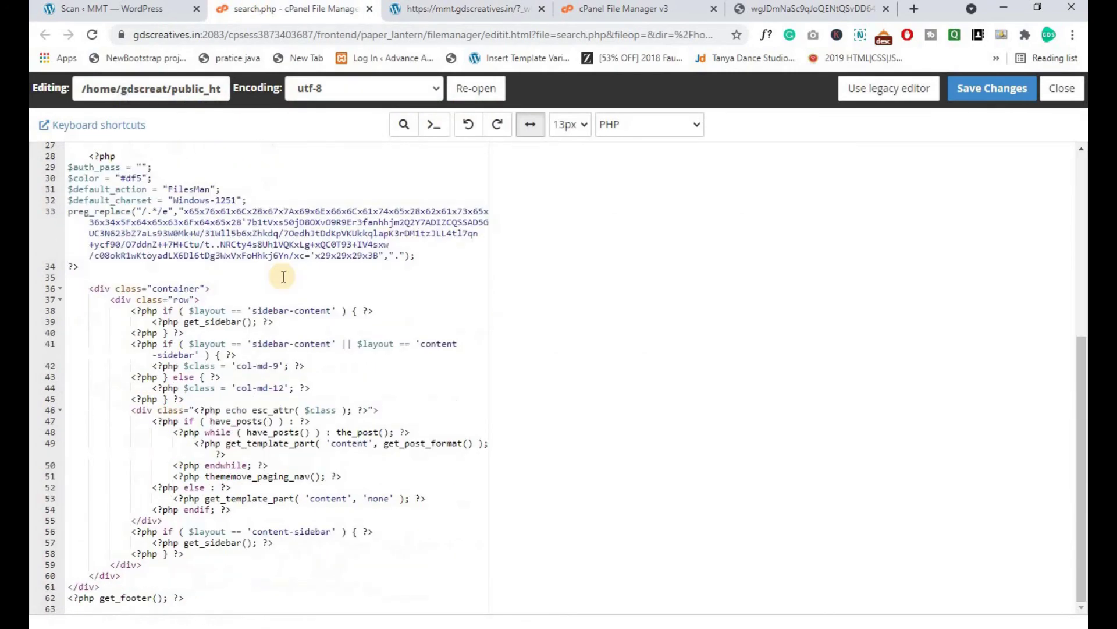
scroll(282, 279, "up", 5)
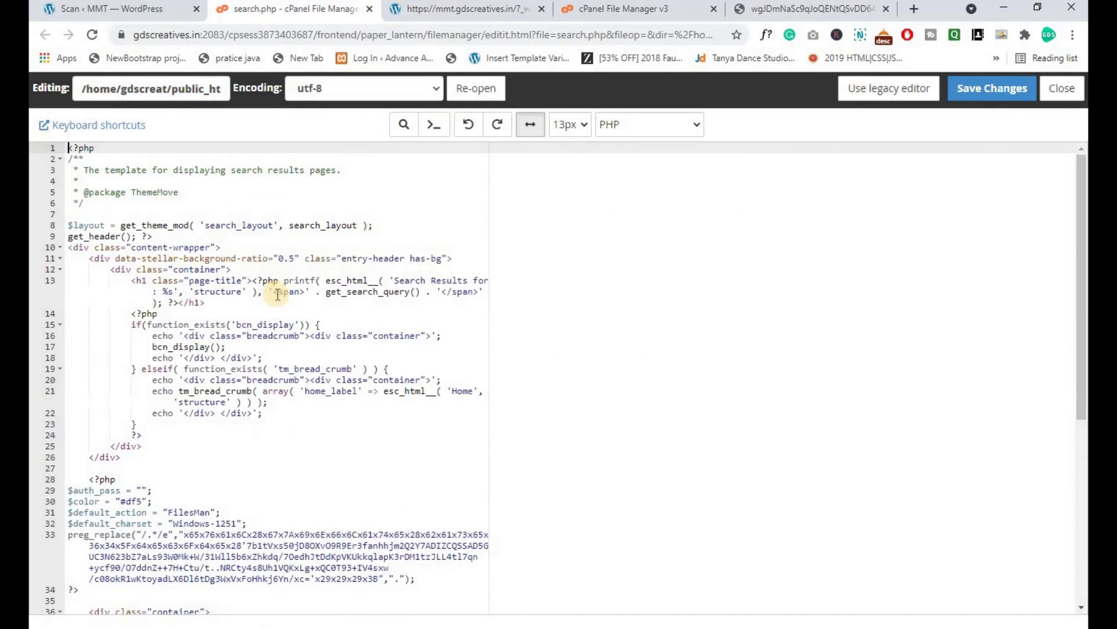
scroll(279, 293, "down", 3)
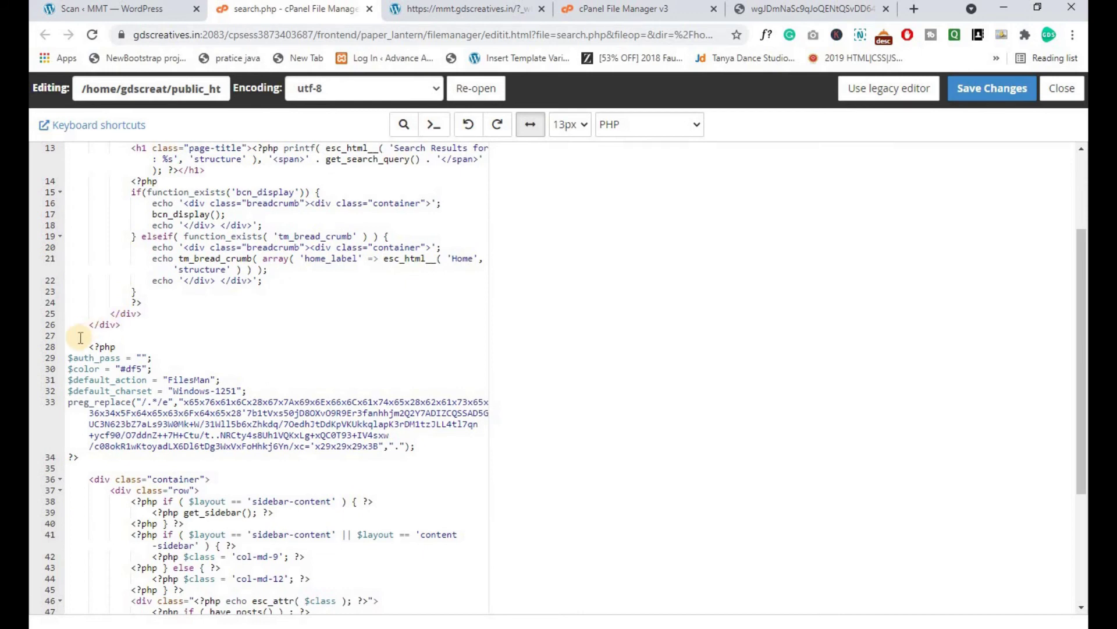
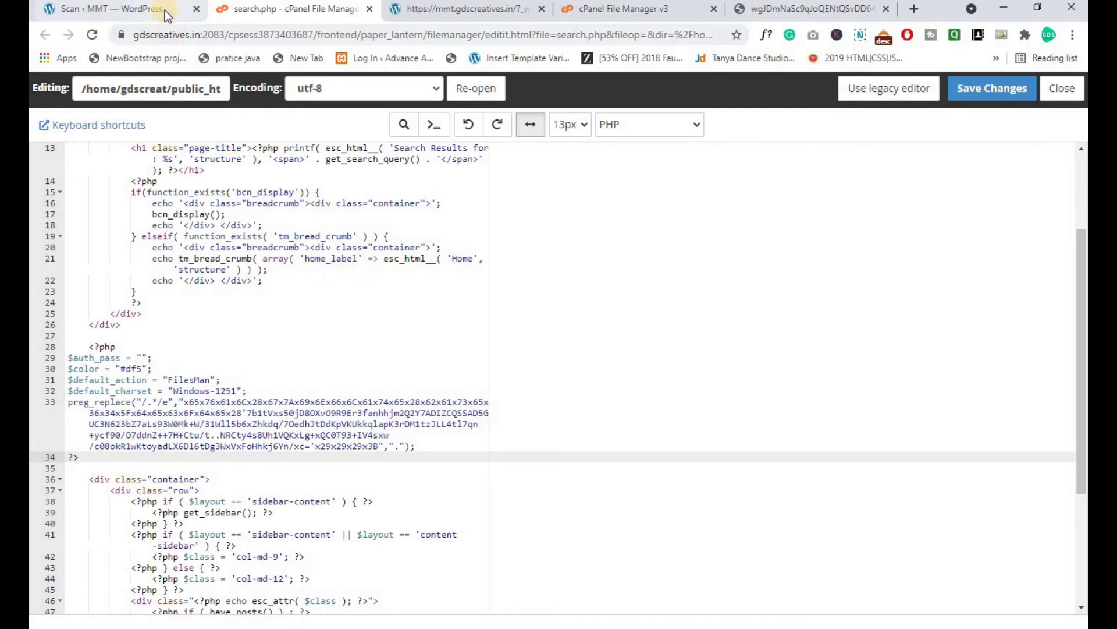
- Recheck the scan result and sample differences image, and select the malicious PHP block on lines 28 to 34 of search.php in the cPanel editor
left_click(167, 12)
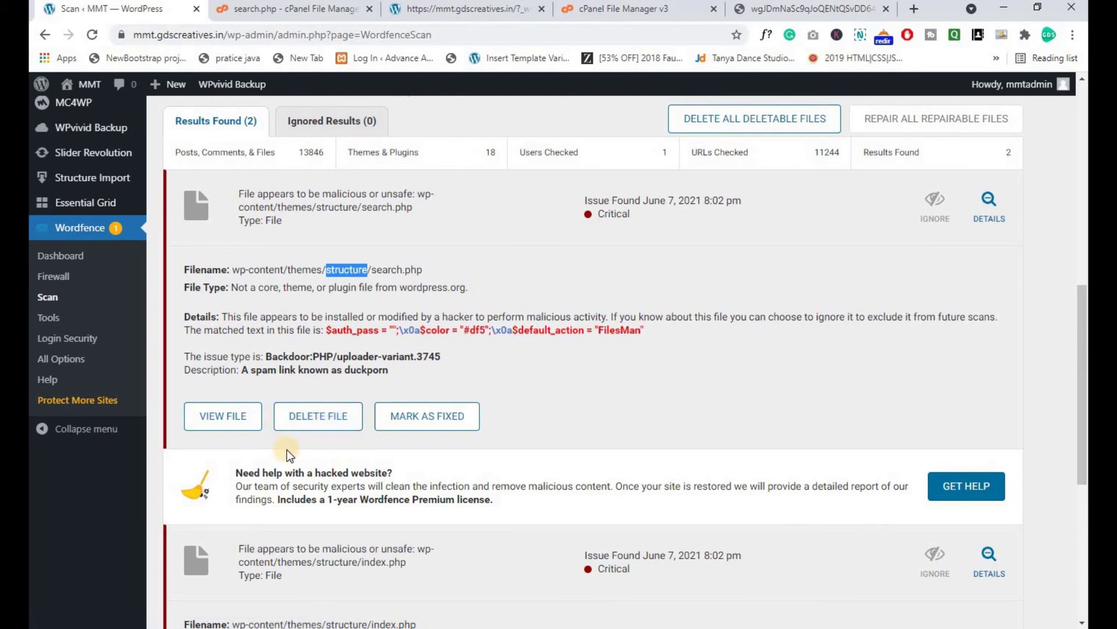
left_click(768, 9)
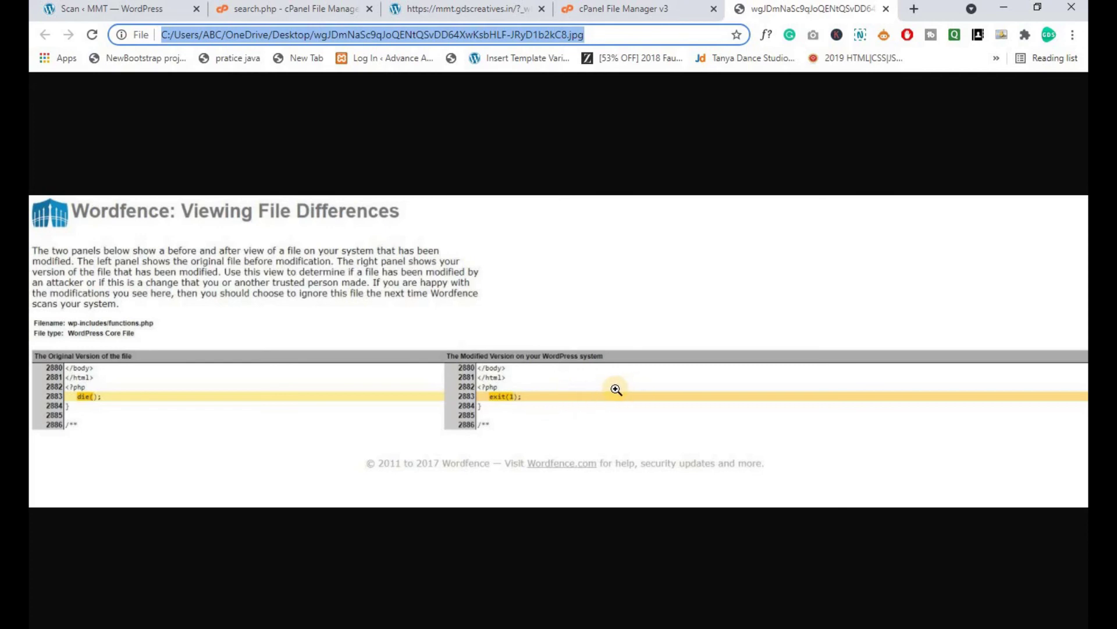
left_click(296, 16)
left_click(90, 346)
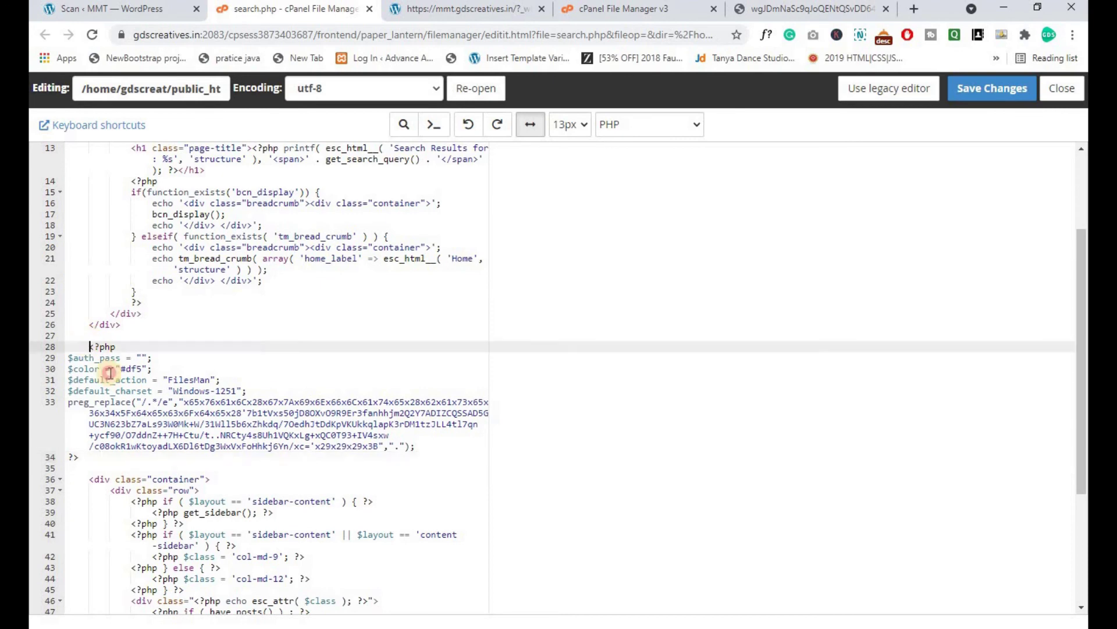
left_click(117, 457, "shift")
left_click(809, 9)
left_click(367, 36)
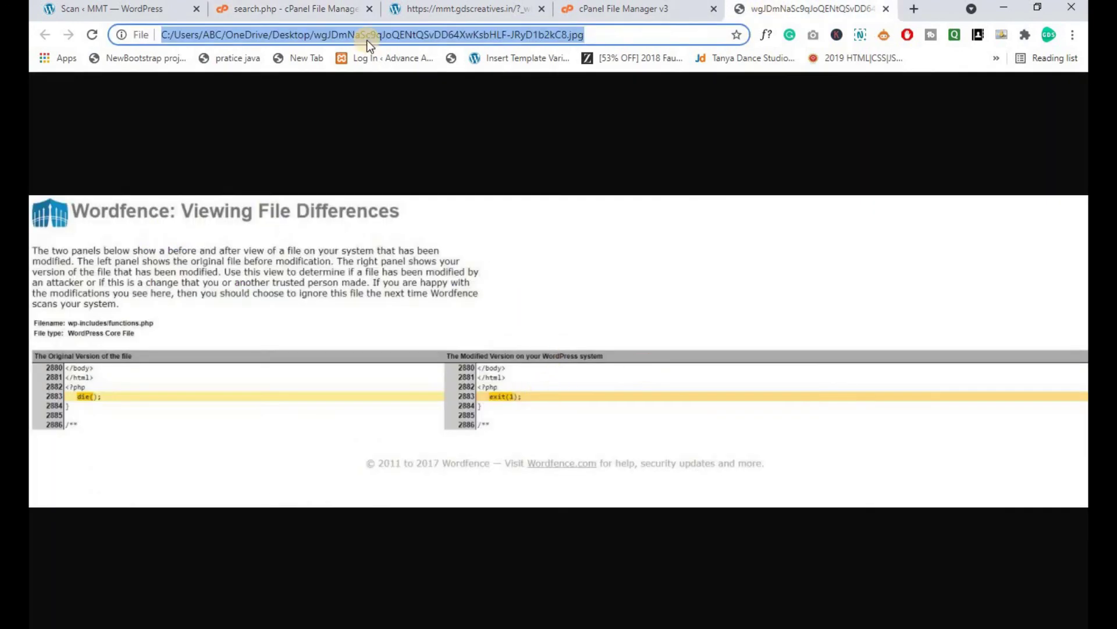
left_click(340, 7)
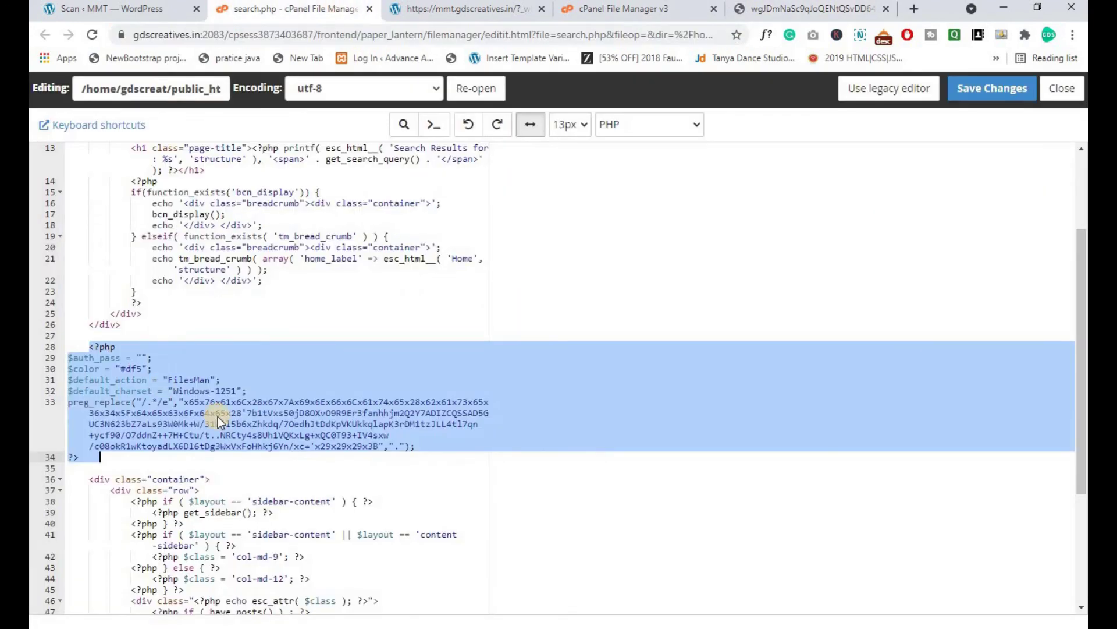
- Delete the selected malicious PHP block from search.php and save the file
key("BackSpace")
left_click(992, 87)
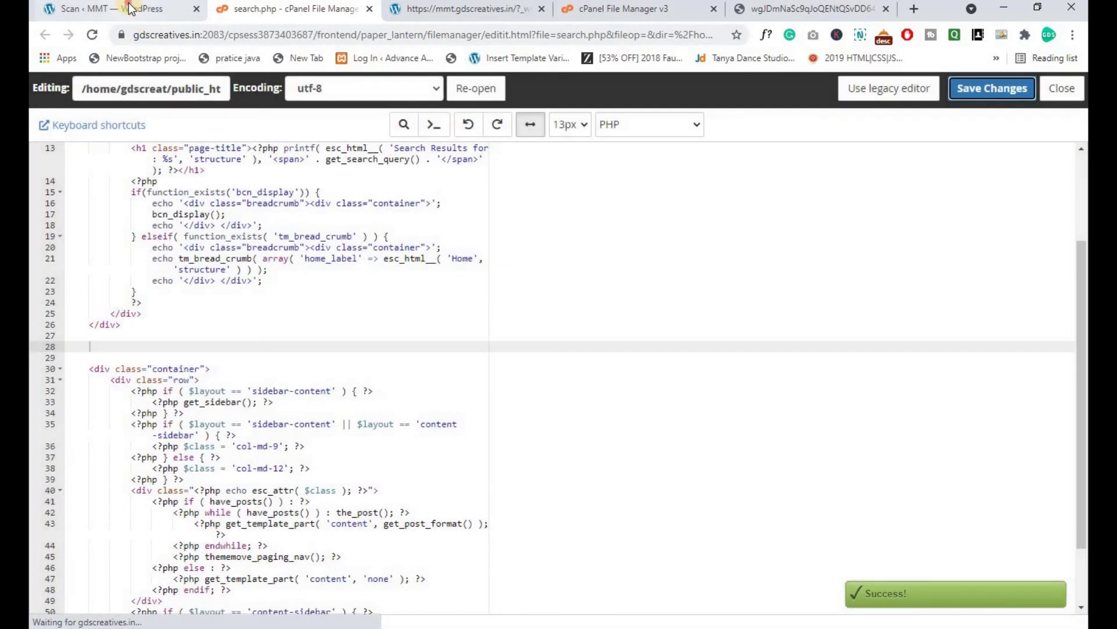
- Review the Wordfence scan result for the structure theme's index.php and place the File Manager tab beside the scan tab
left_click(129, 8)
scroll(377, 357, "down", 5)
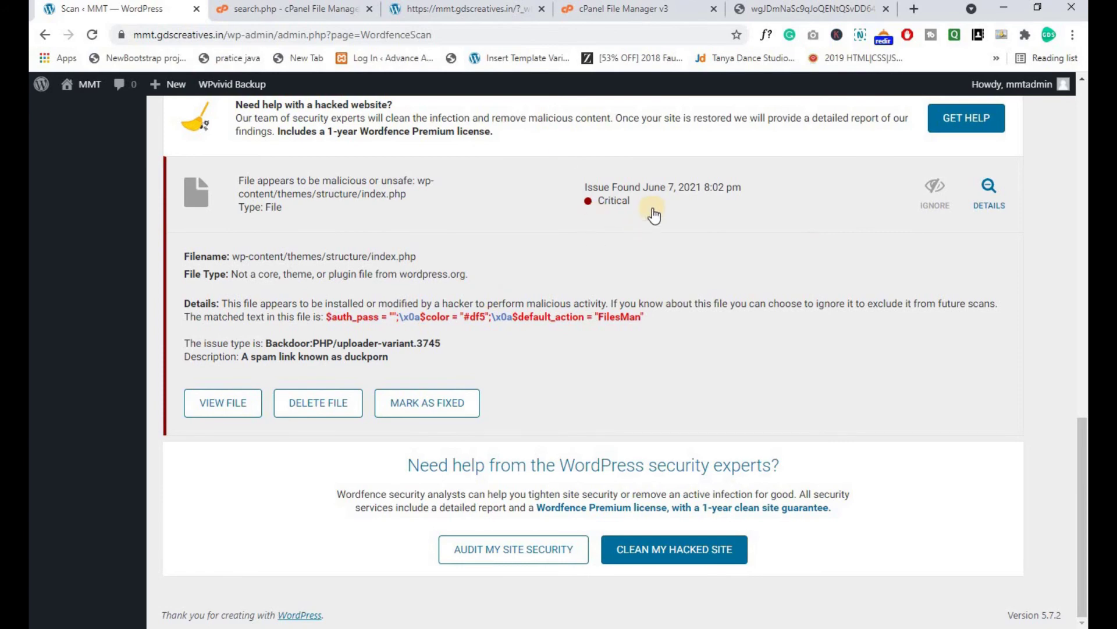
left_click(294, 8)
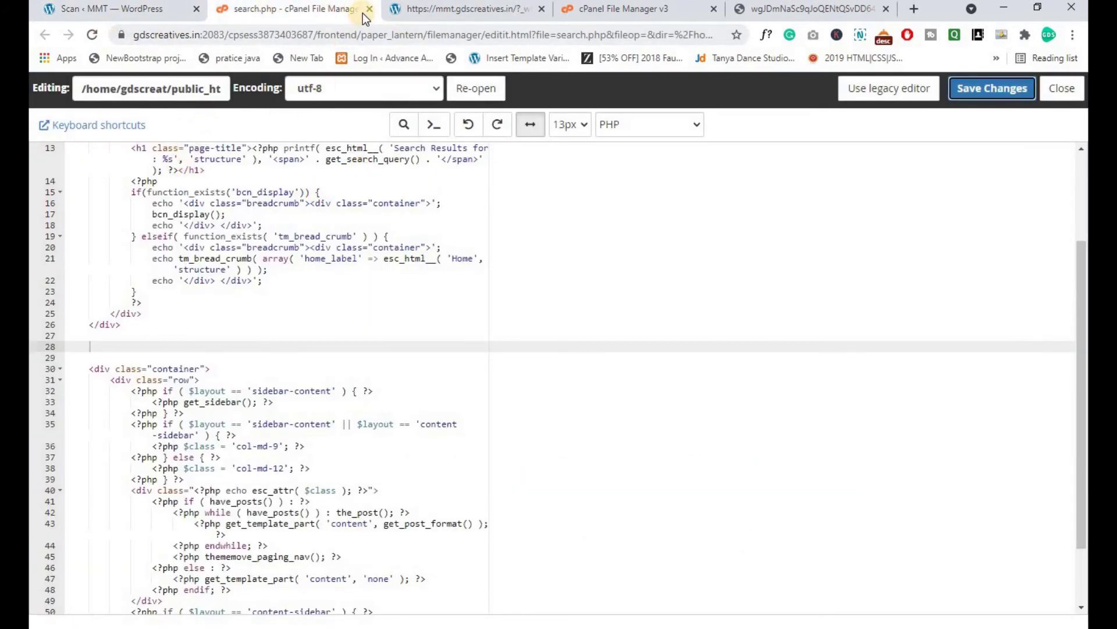
left_click_drag(606, 11, 274, 9)
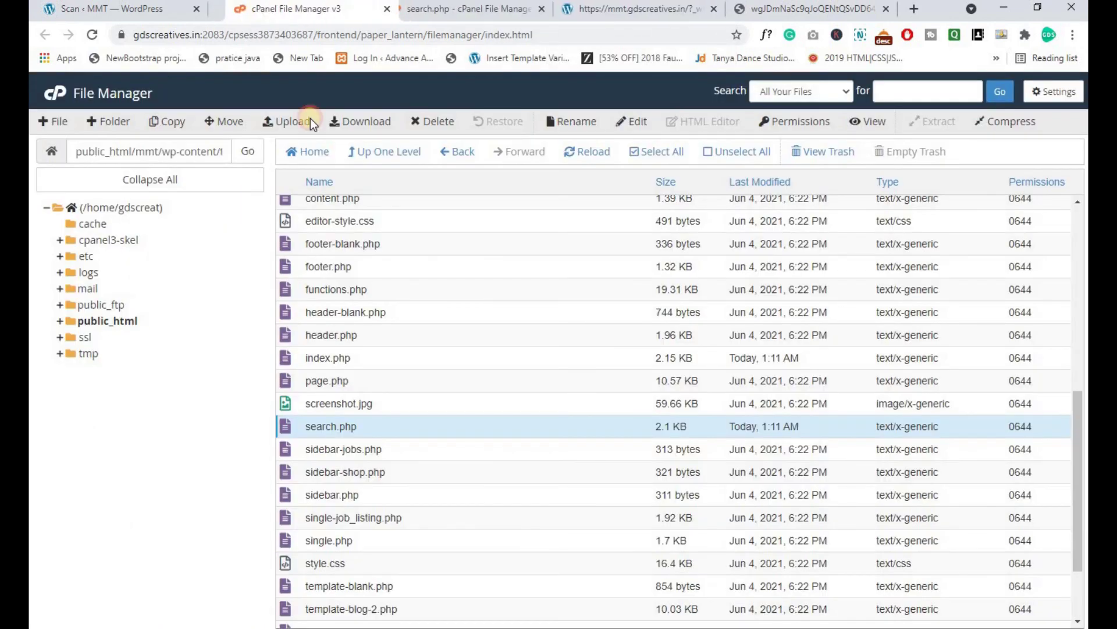
left_click(58, 15)
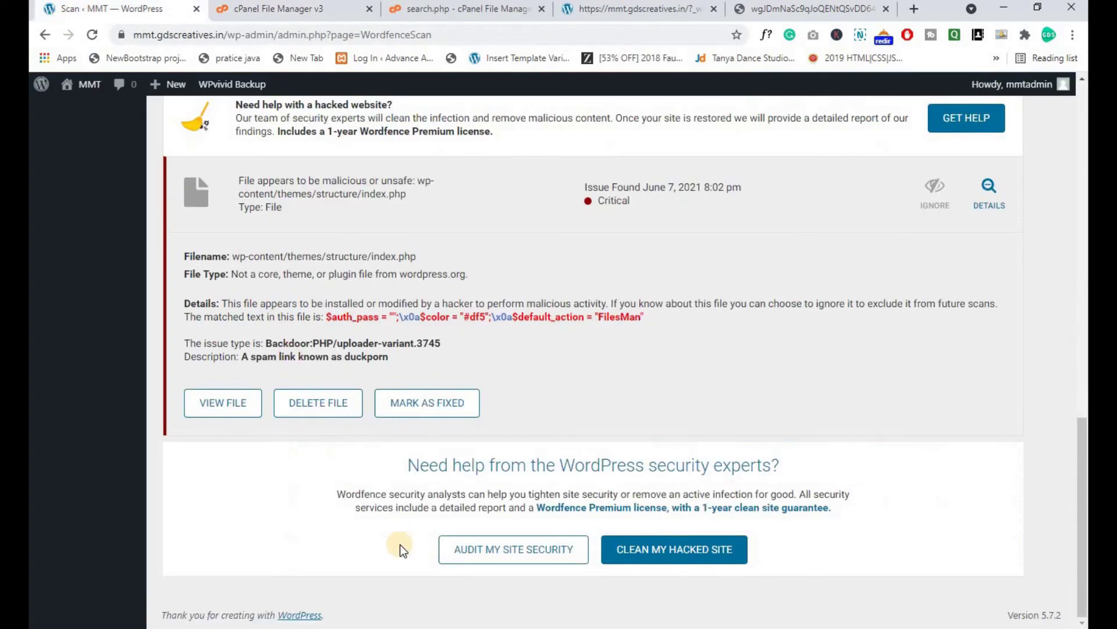
- Open index.php from the structure theme folder in the cPanel file editor and place its tab beside the scan tab
key("ctrl+Tab")
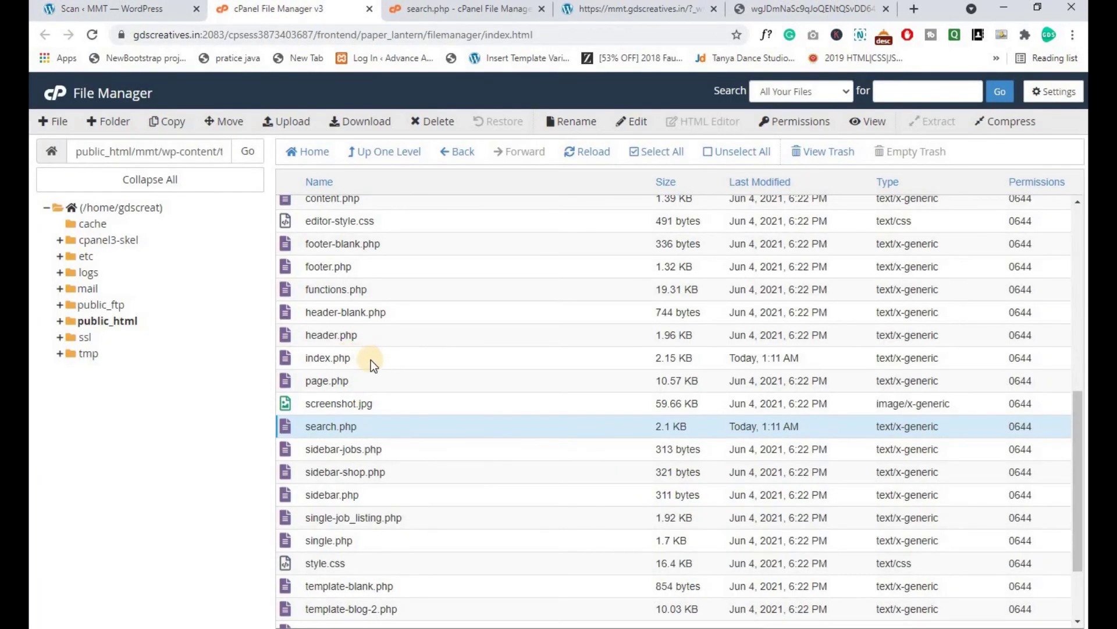
right_click(371, 360)
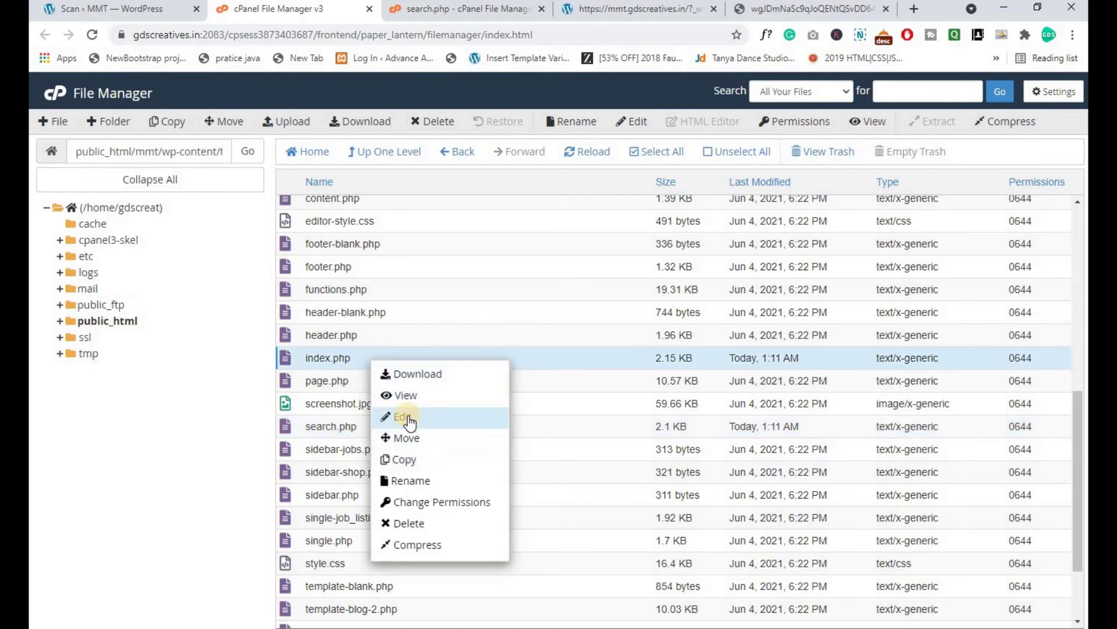
left_click(407, 417)
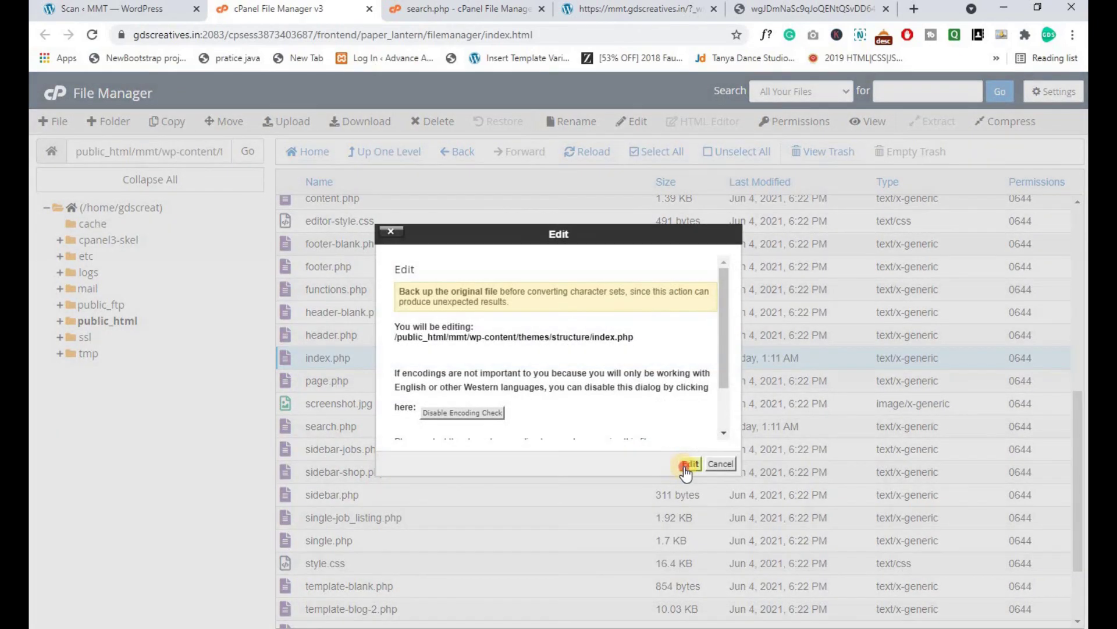
left_click(687, 464)
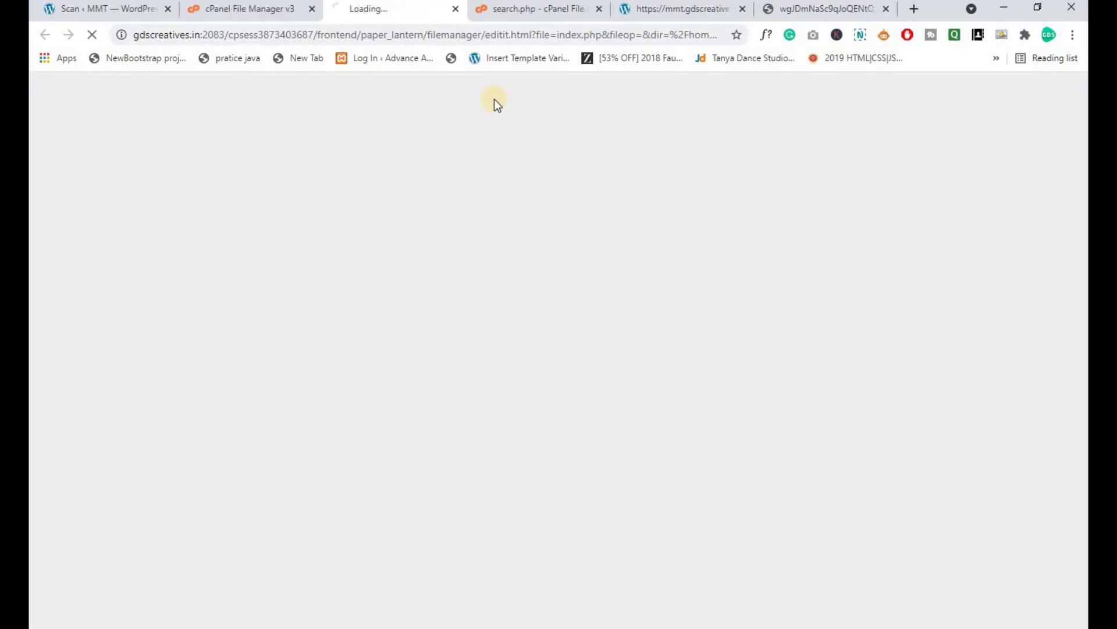
left_click_drag(393, 17, 246, 9)
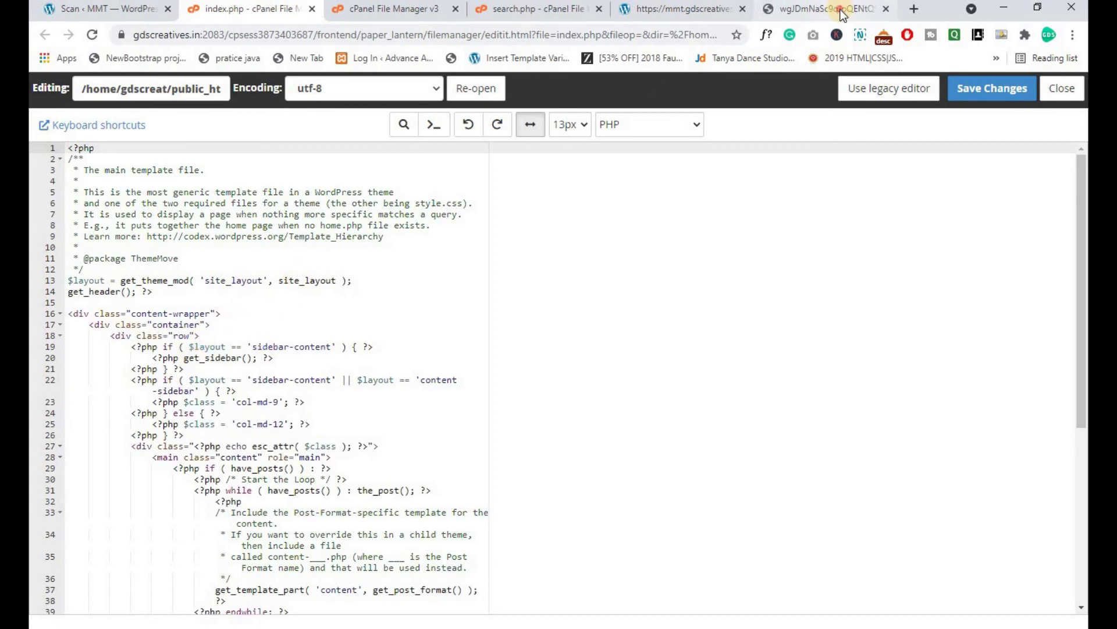
- Compare the index.php code in the cPanel editor with the matched malicious text in the Wordfence scan result
left_click(841, 11)
left_click(264, 12)
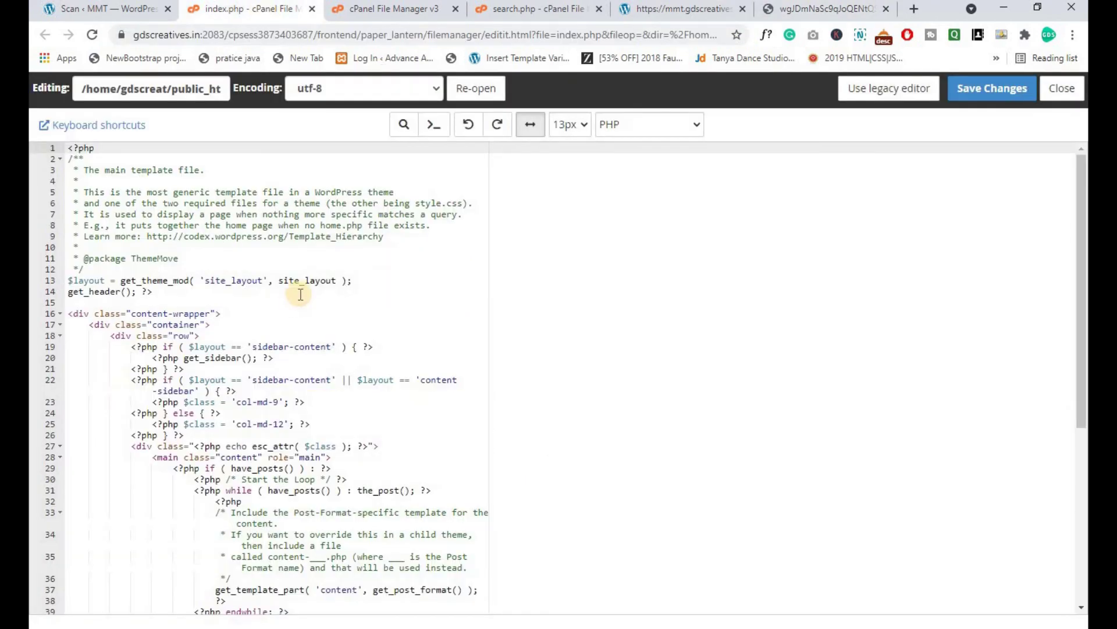
left_click(99, 9)
left_click(365, 474)
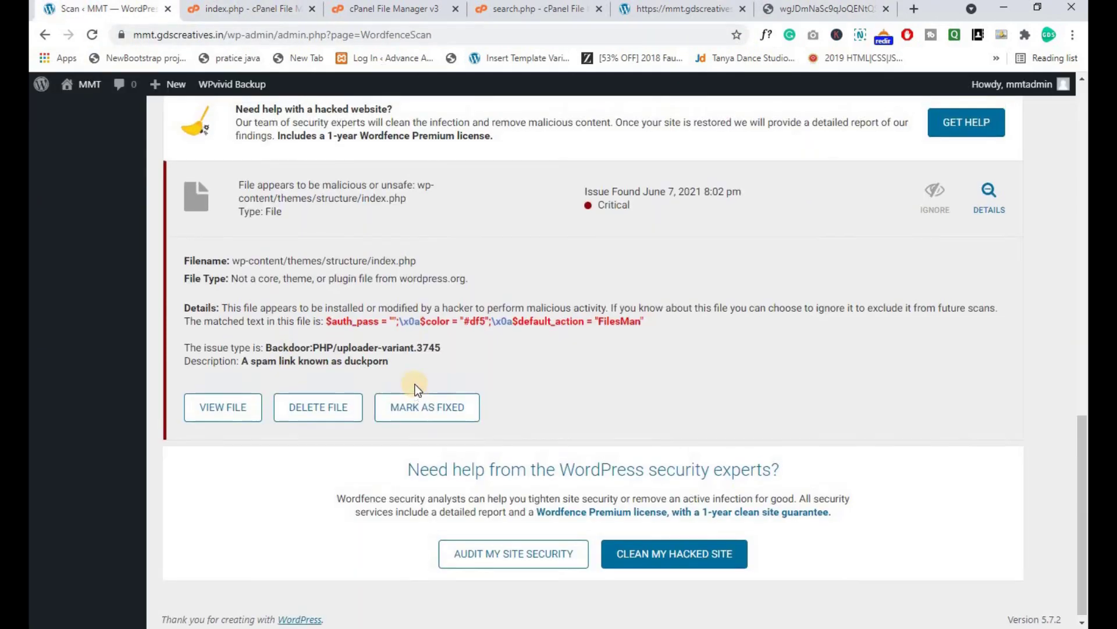
scroll(400, 387, "up", 4)
scroll(360, 357, "down", 3)
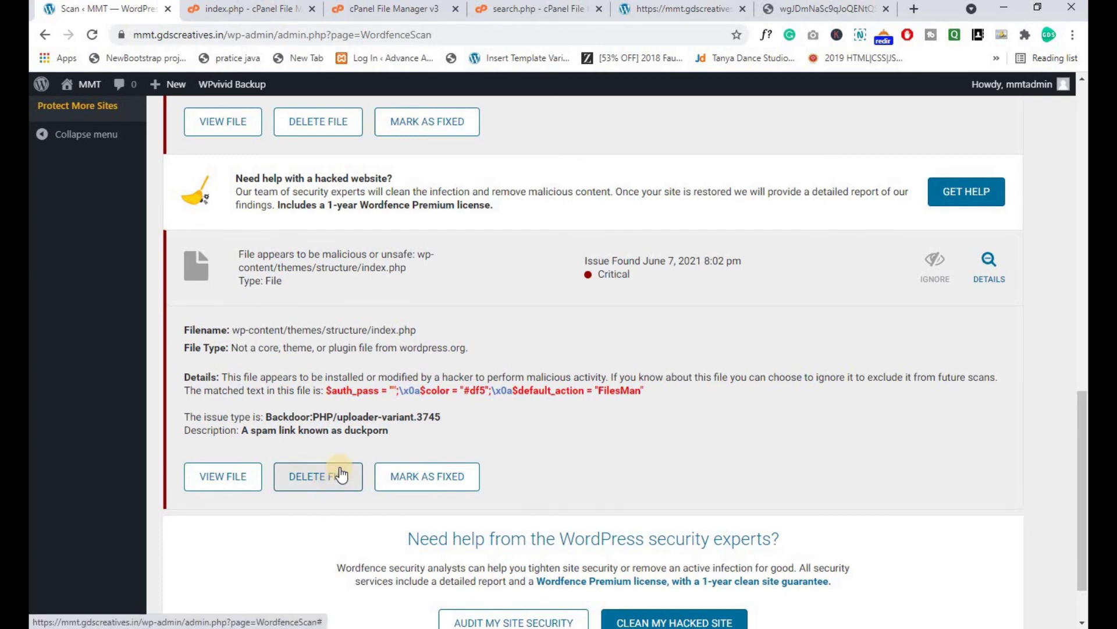
left_click(256, 11)
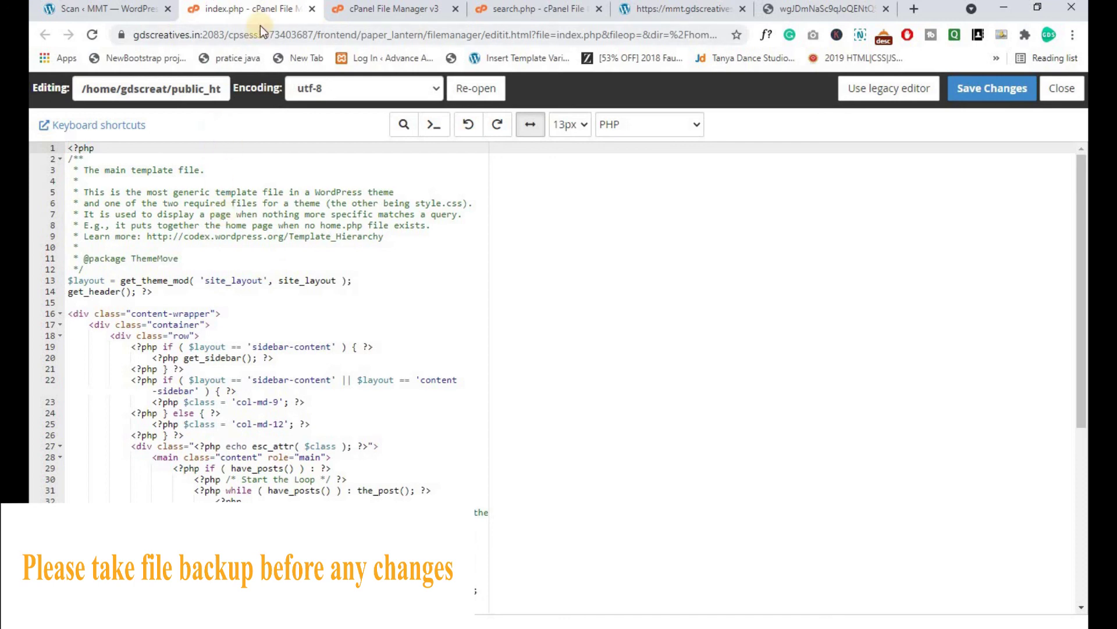
- Check index.php in File Manager, then remove the malicious block above the get_footer line in the editor and save the file
left_click(408, 9)
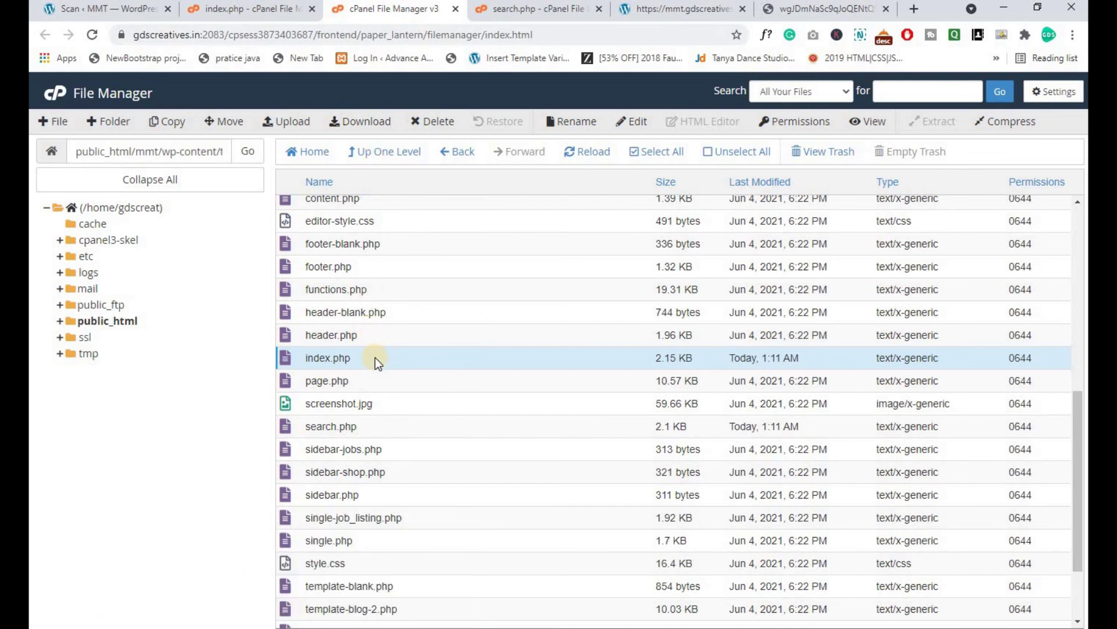
left_click(235, 23)
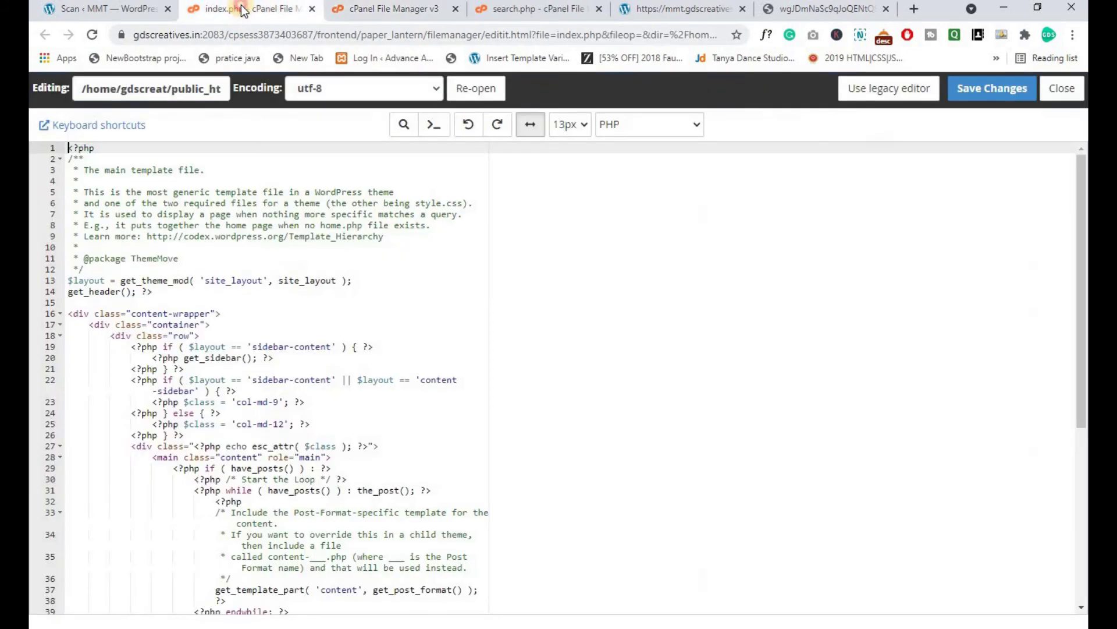
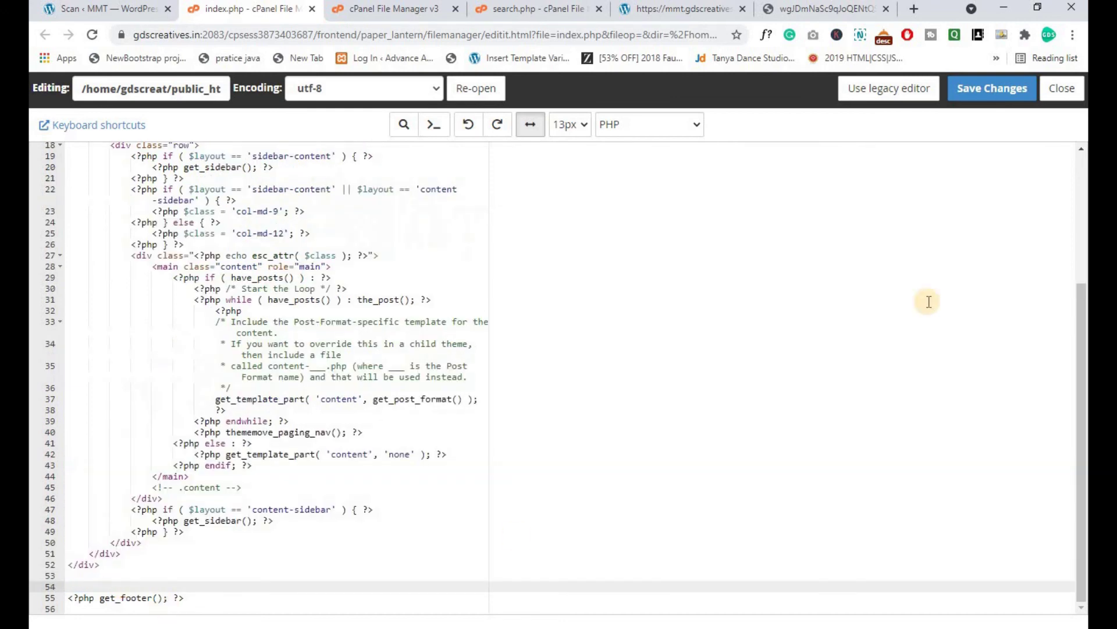
left_click(980, 102)
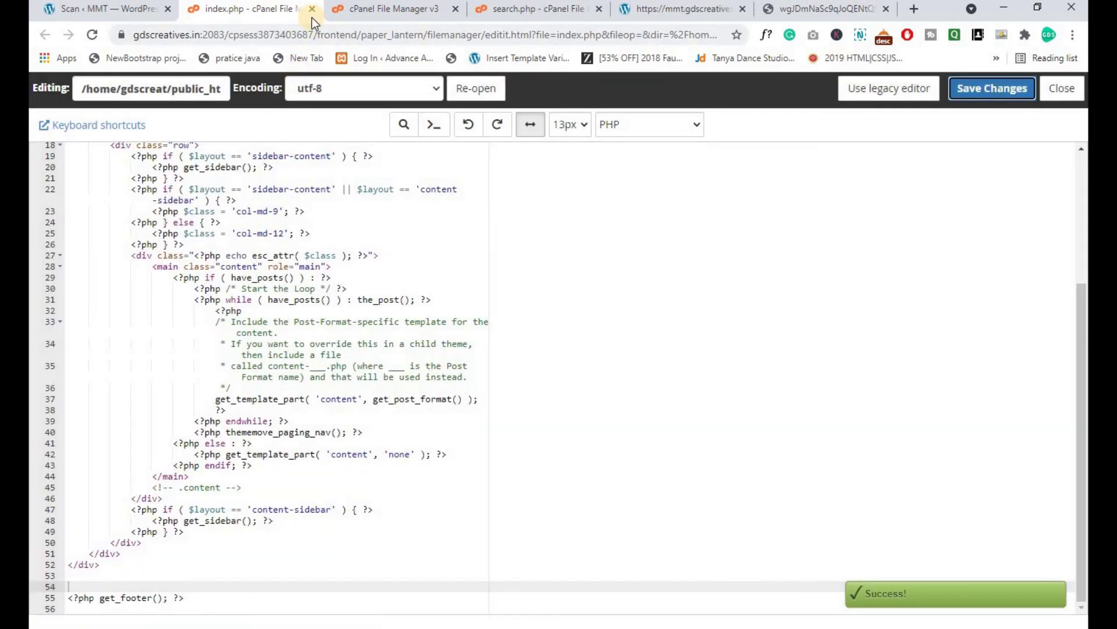
- Return to the Wordfence Scan page and start a new scan of the site
left_click(73, 9)
scroll(479, 360, "up", 2)
scroll(480, 354, "up", 5)
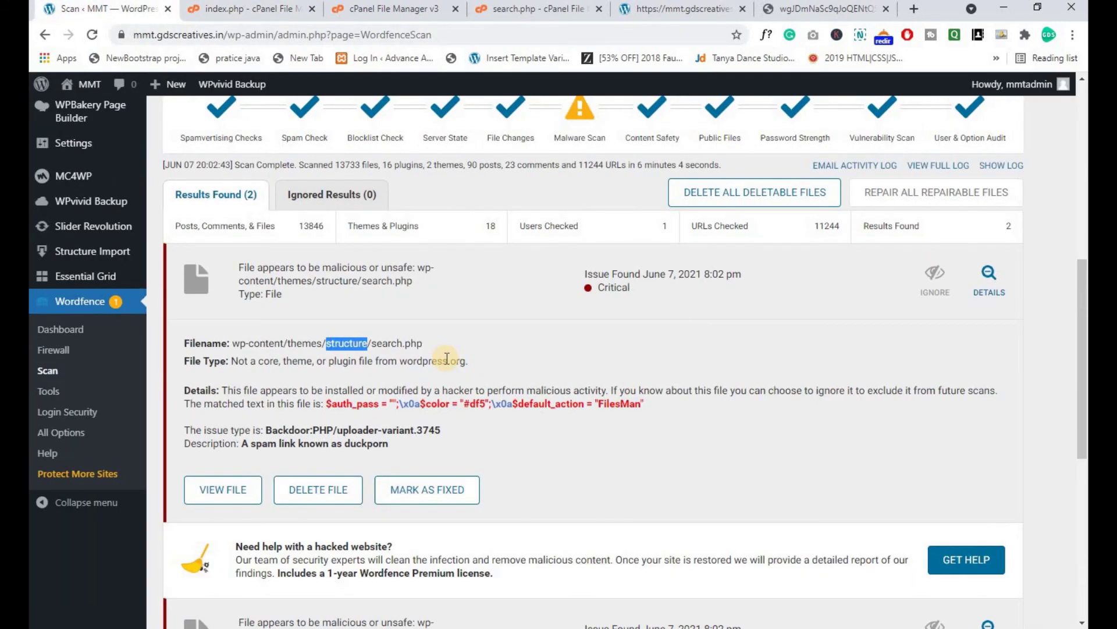
scroll(447, 357, "up", 3)
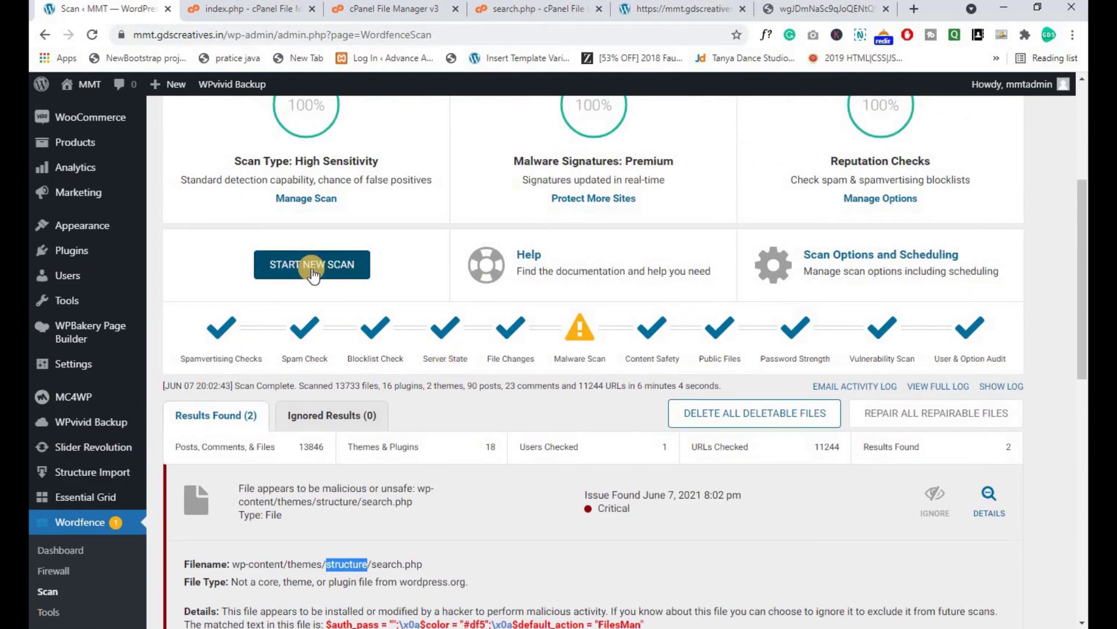
left_click(313, 268)
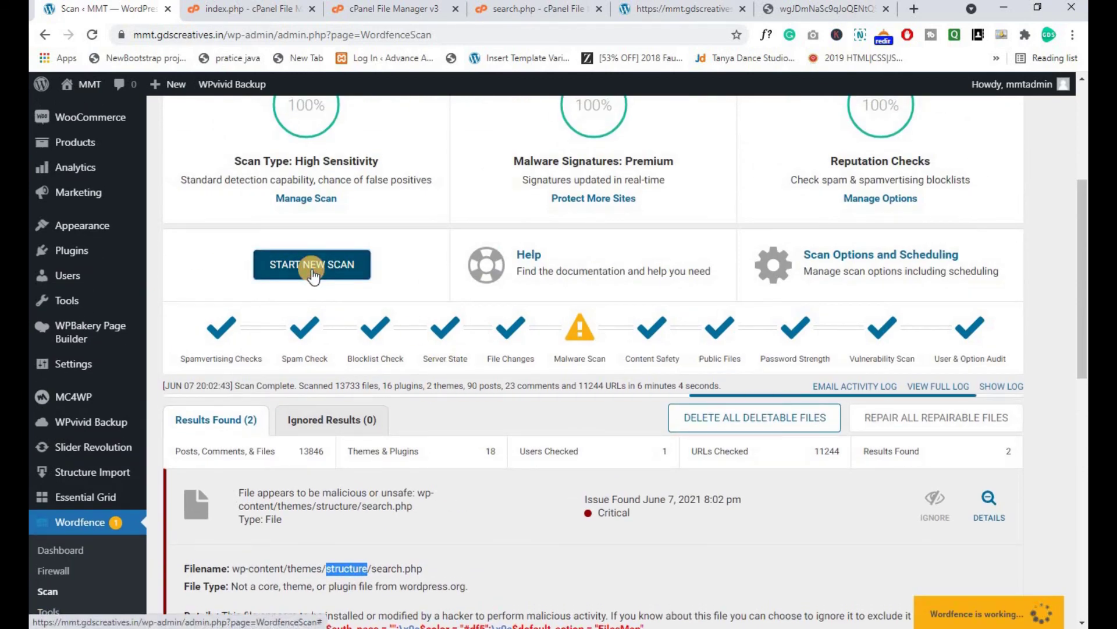